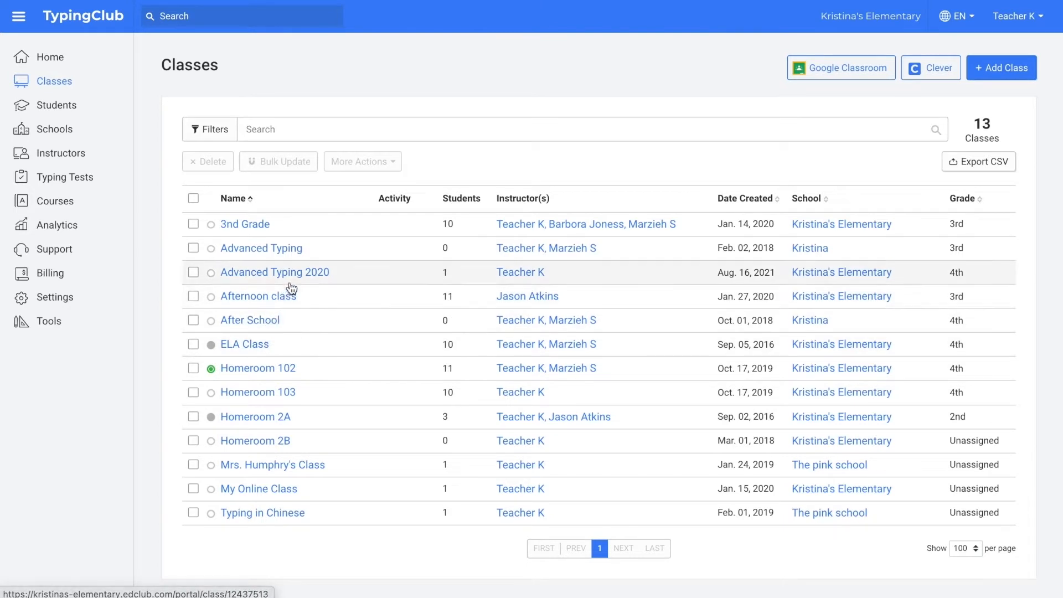
Step: Review the courses assigned to the Advanced Typing 2020 class, then return to the class list
click(322, 274)
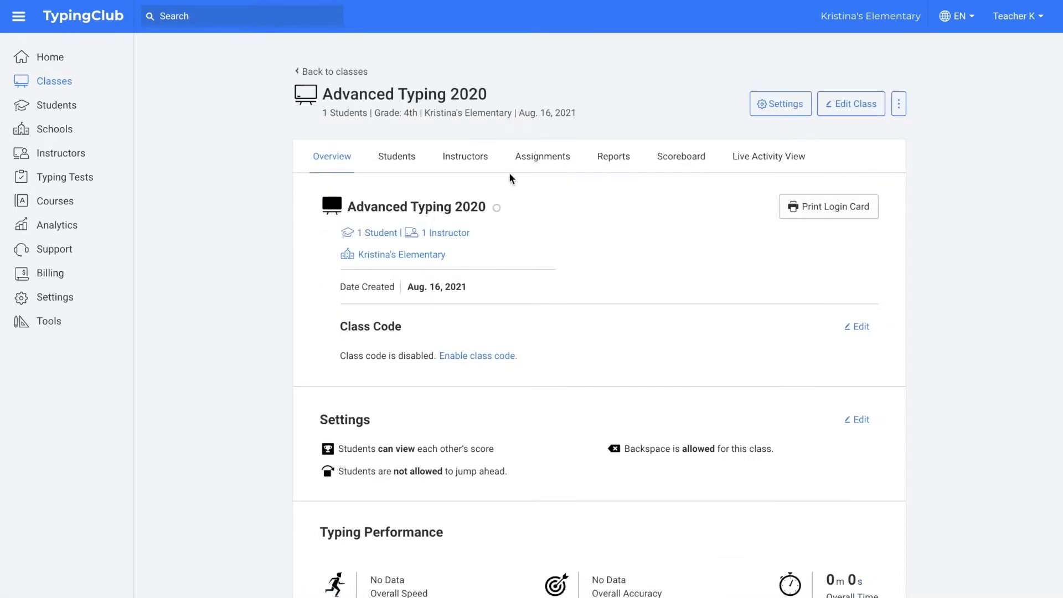
click(534, 164)
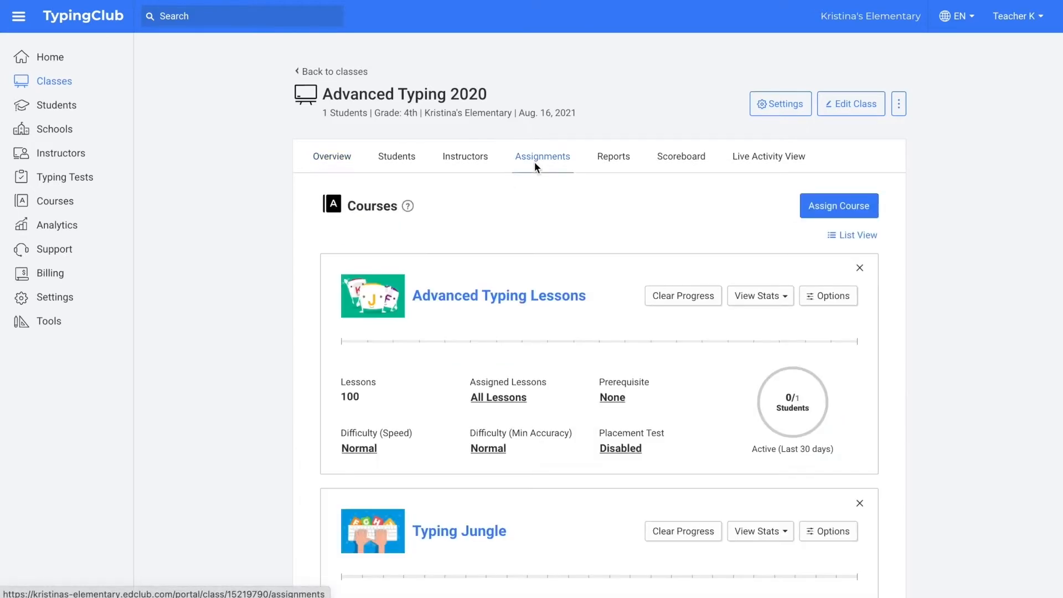
click(66, 82)
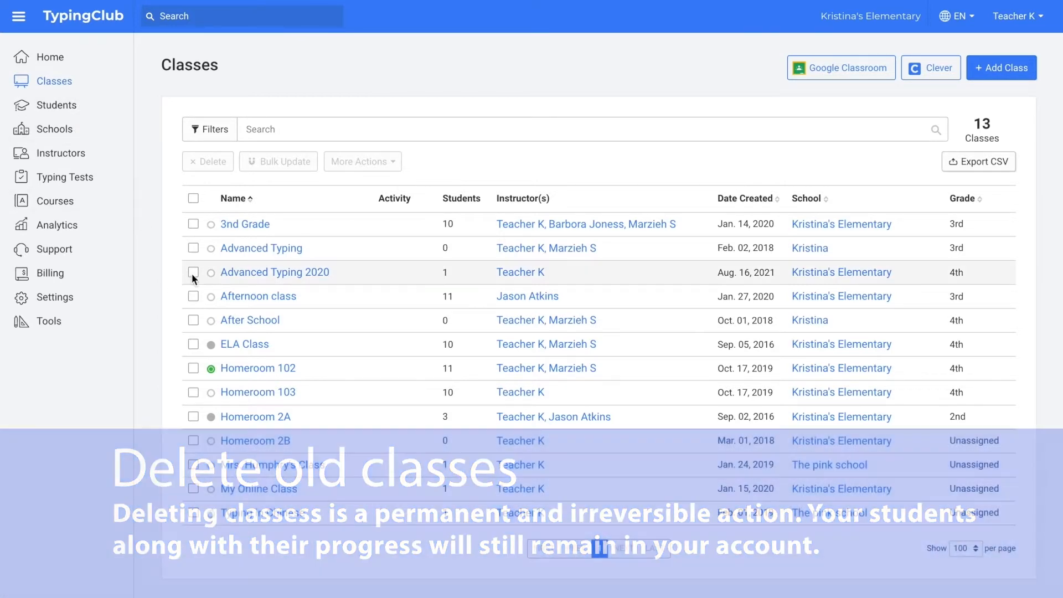
Step: Permanently delete the Advanced Typing 2020 and After School classes
click(194, 272)
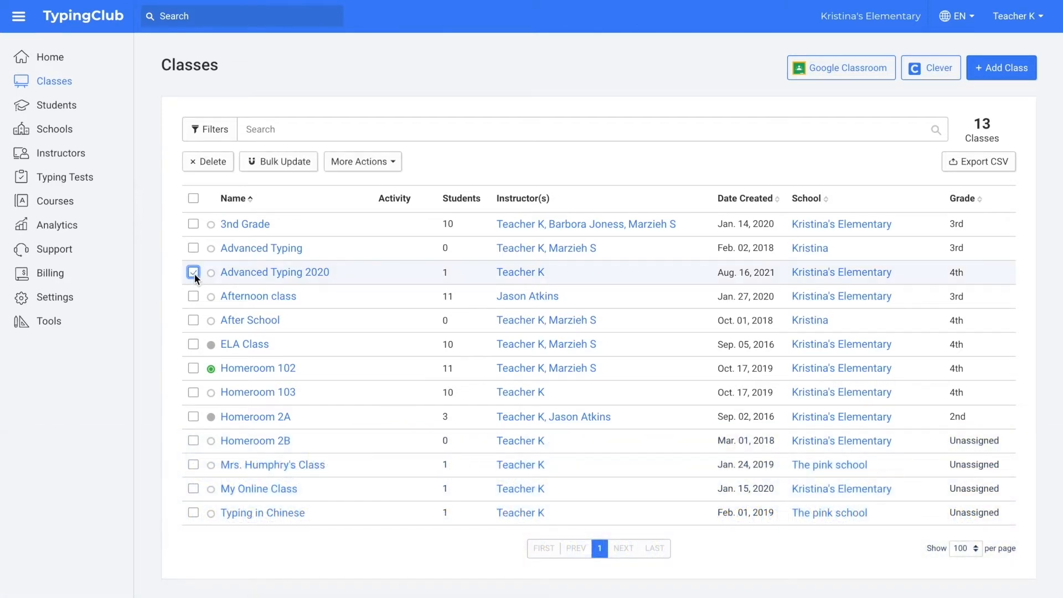
click(193, 320)
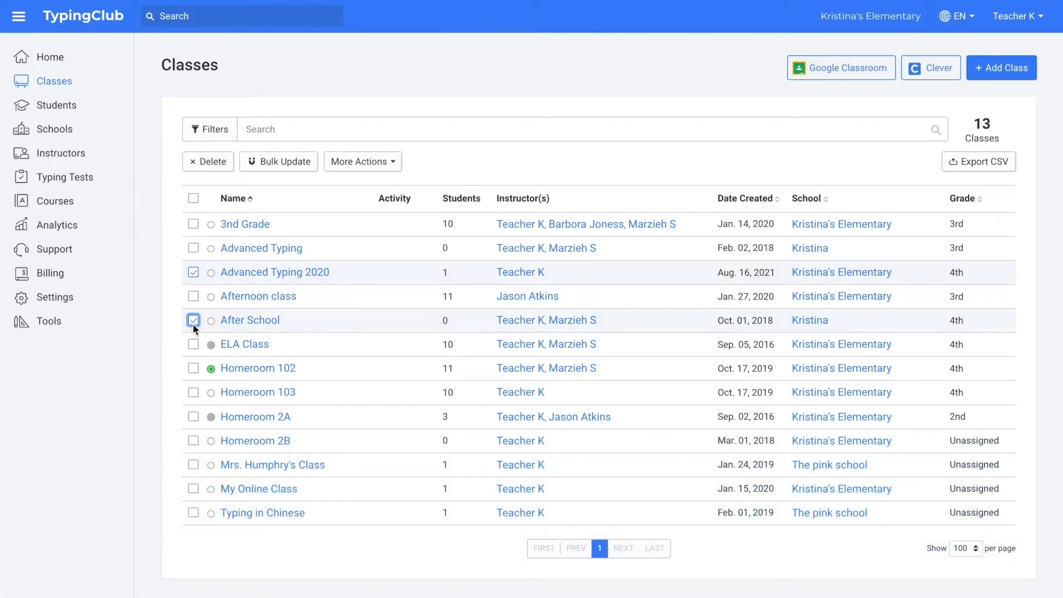
click(227, 162)
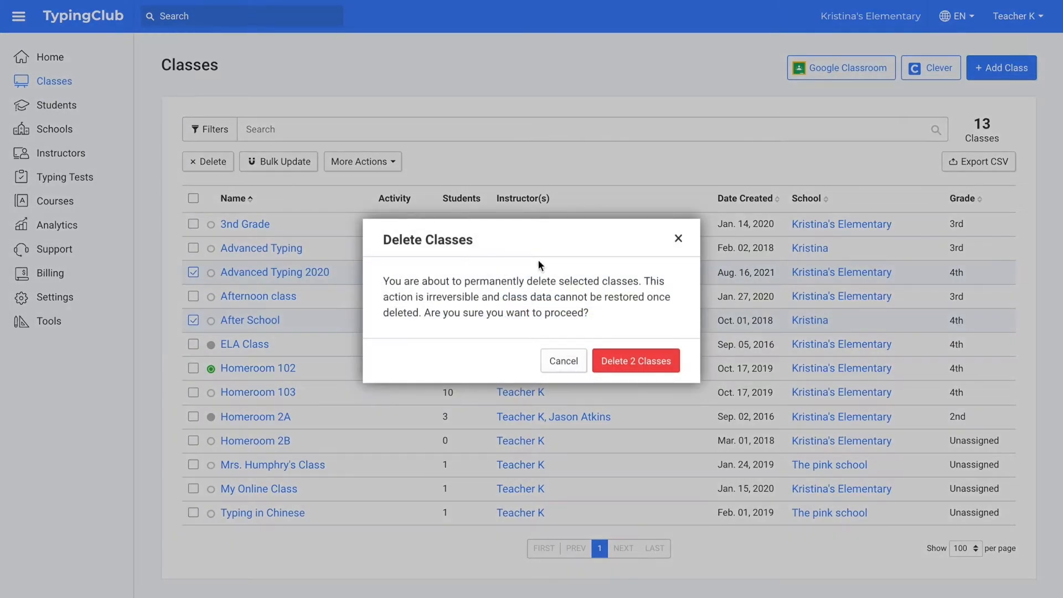
click(650, 372)
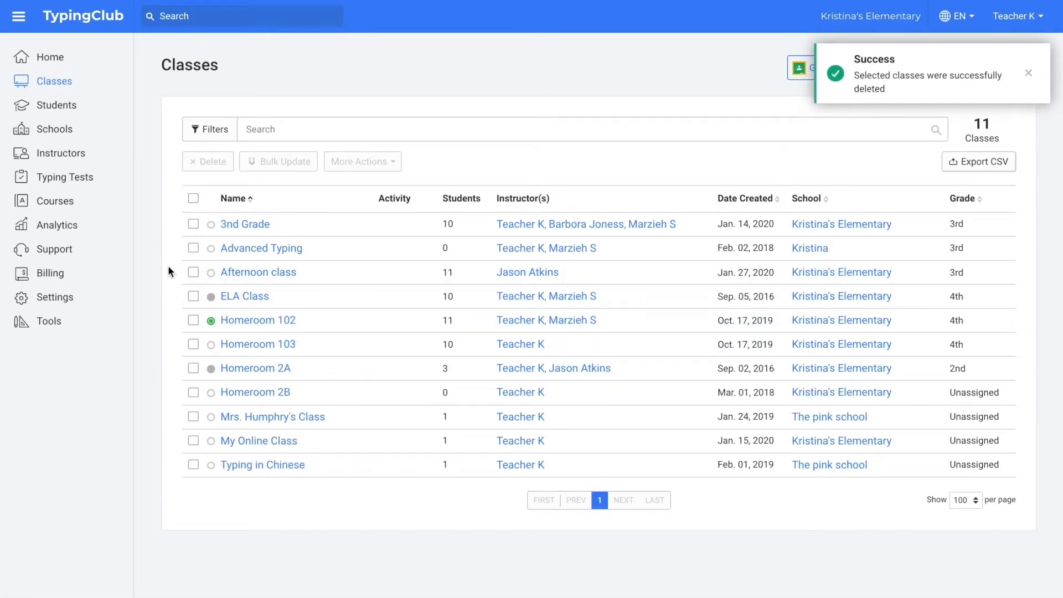
Step: Open the student last active Aug. 16, 2021 and review their progress and classes
click(76, 110)
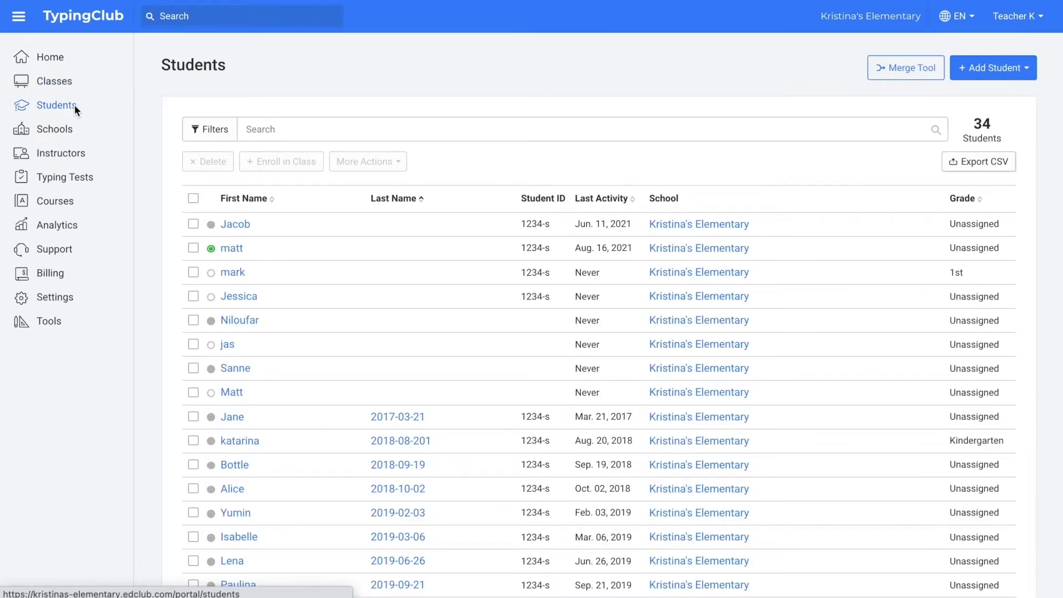
click(232, 248)
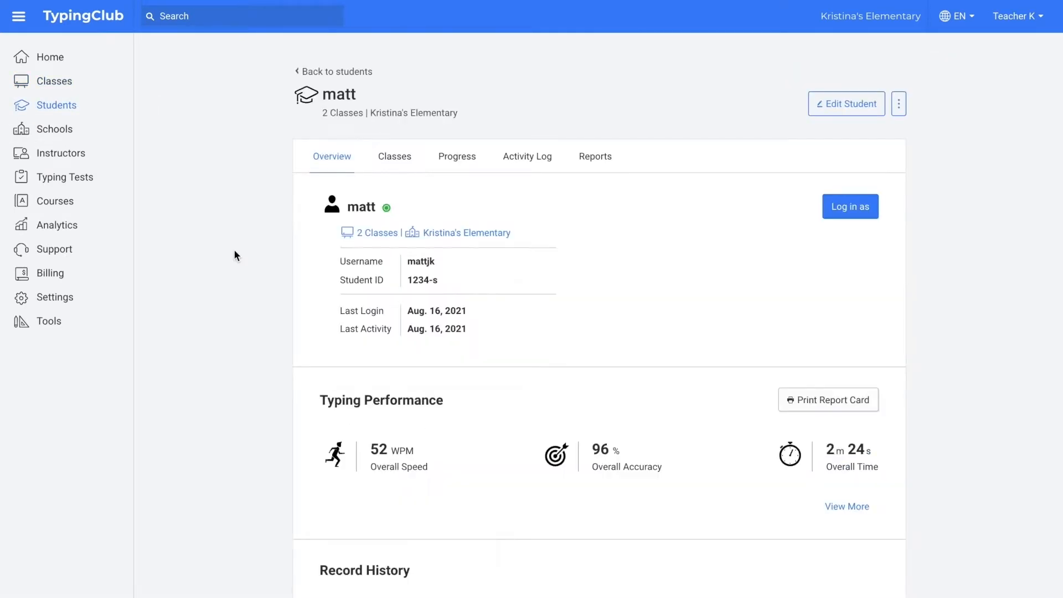
click(471, 157)
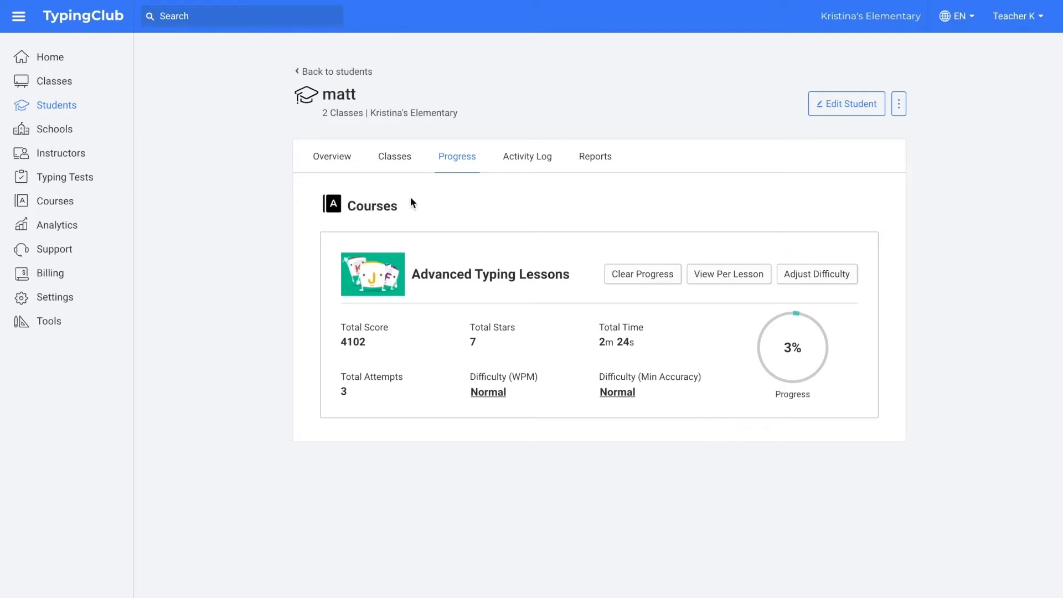
click(395, 161)
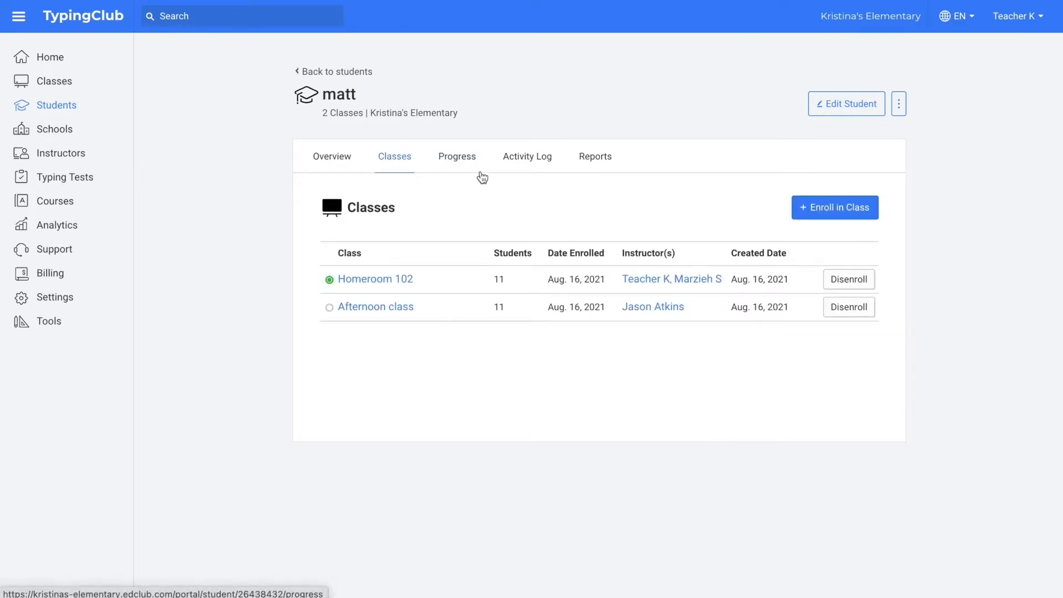
Step: Enroll the student in ELA Class
click(818, 217)
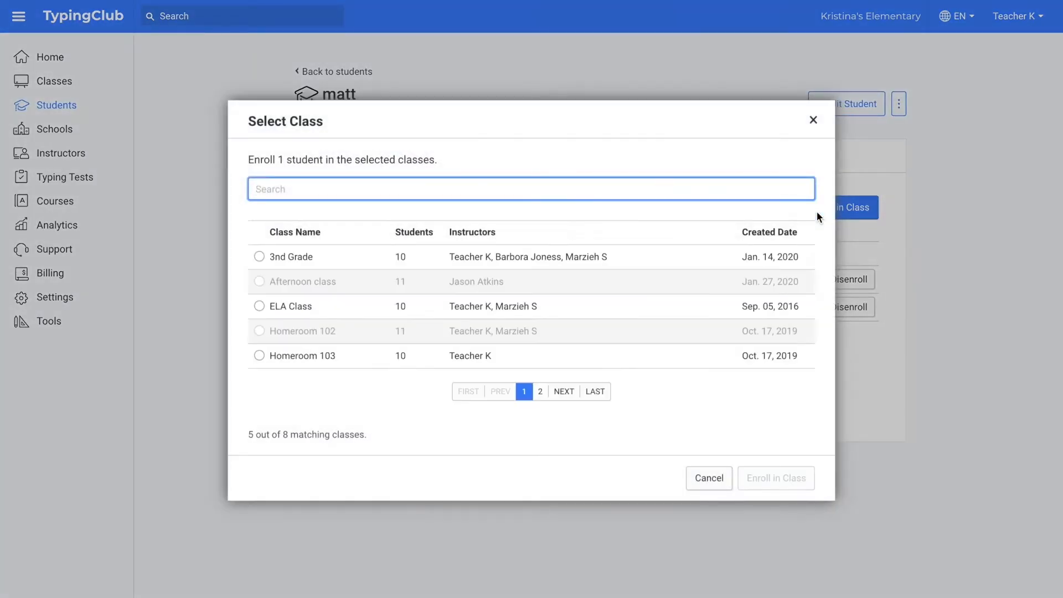
click(369, 308)
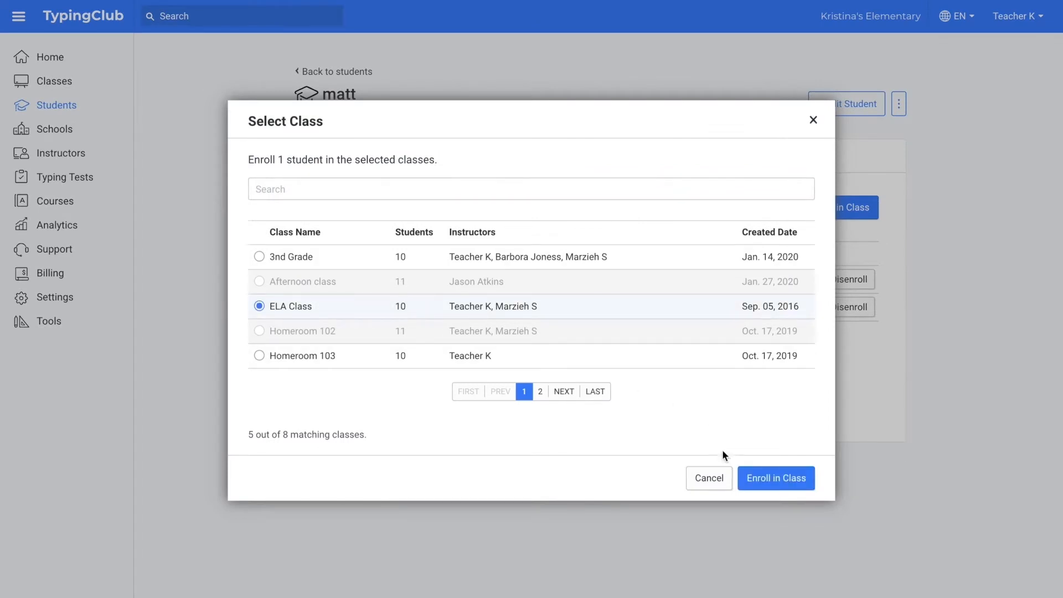
click(762, 487)
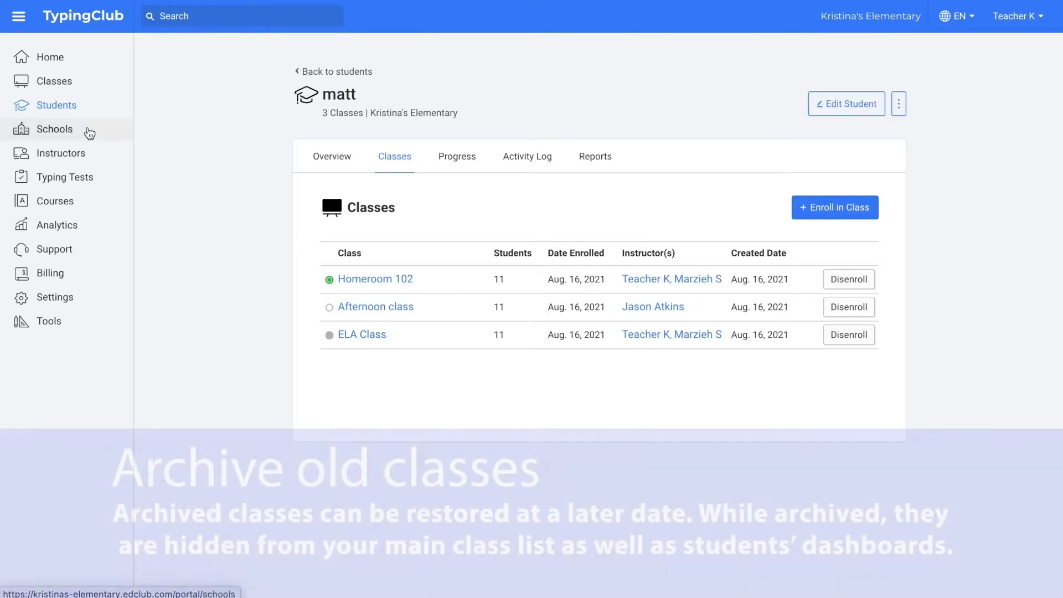
Step: Archive Mrs. Humphry's Class, My Online Class and Typing in Chinese together
click(61, 88)
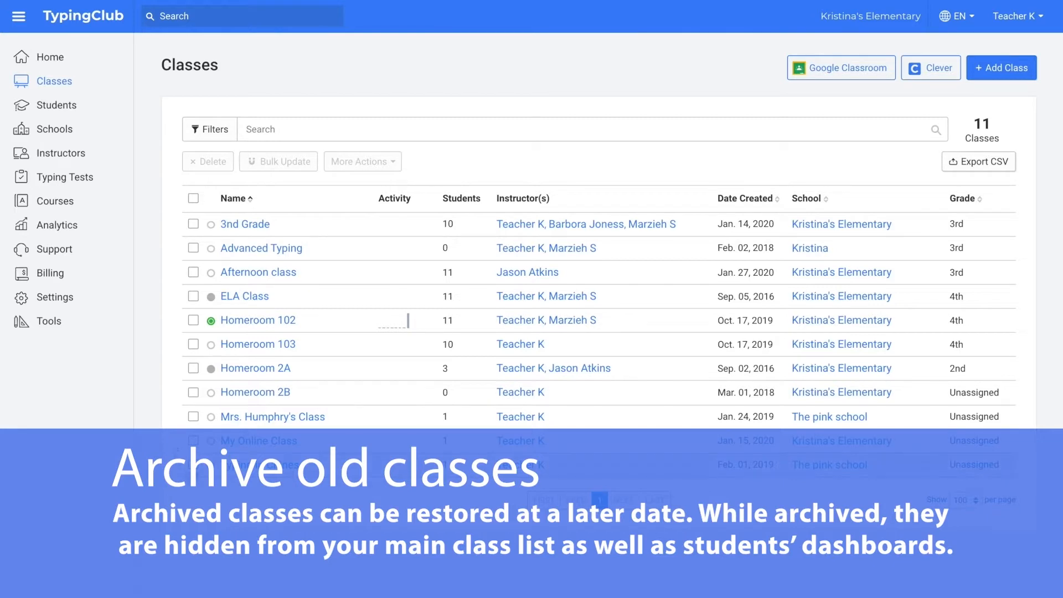
click(193, 465)
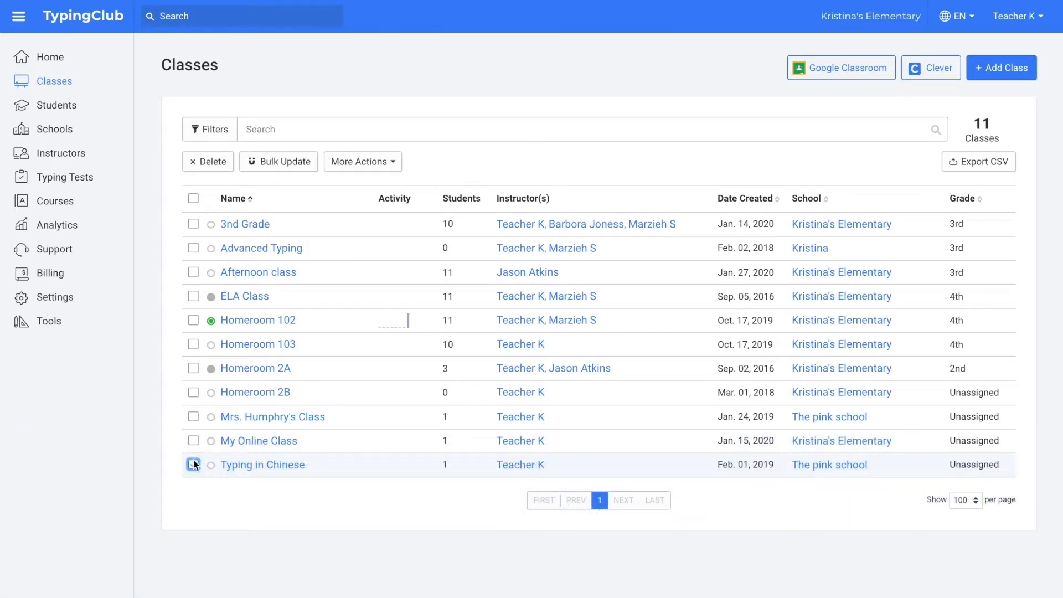
click(193, 441)
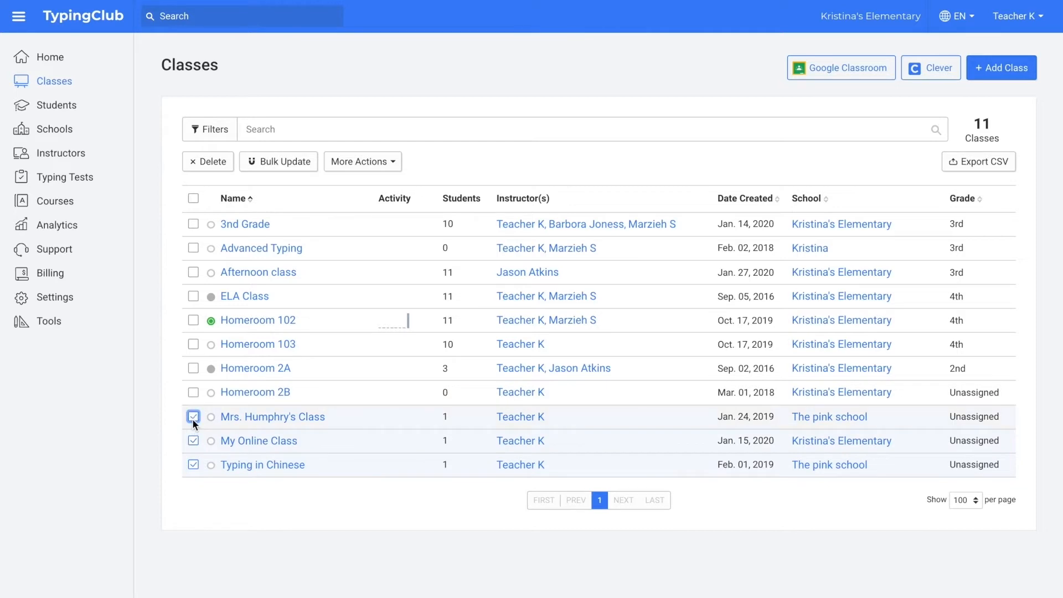
click(386, 163)
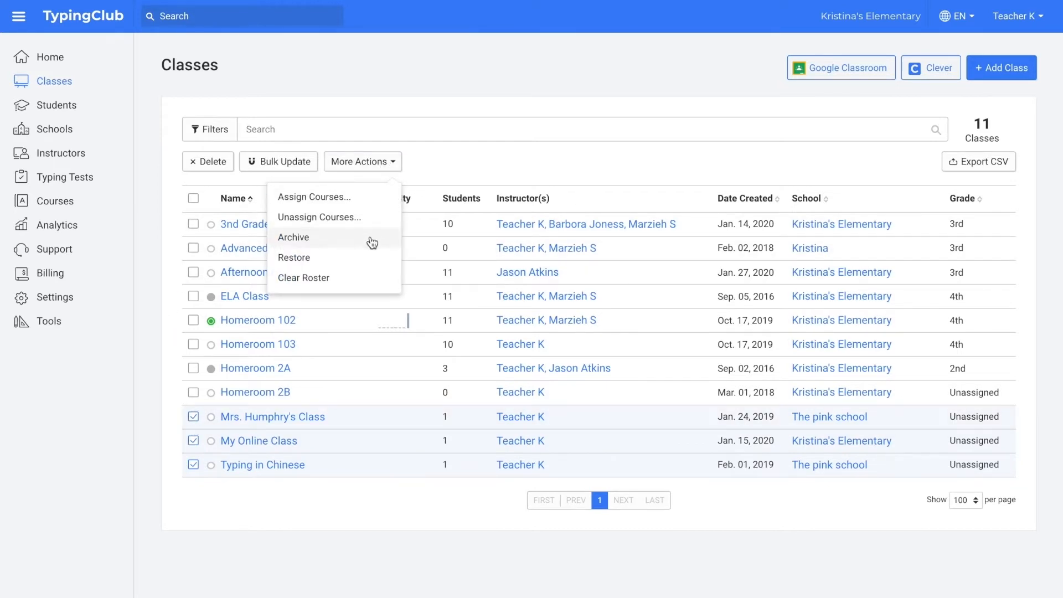
click(343, 237)
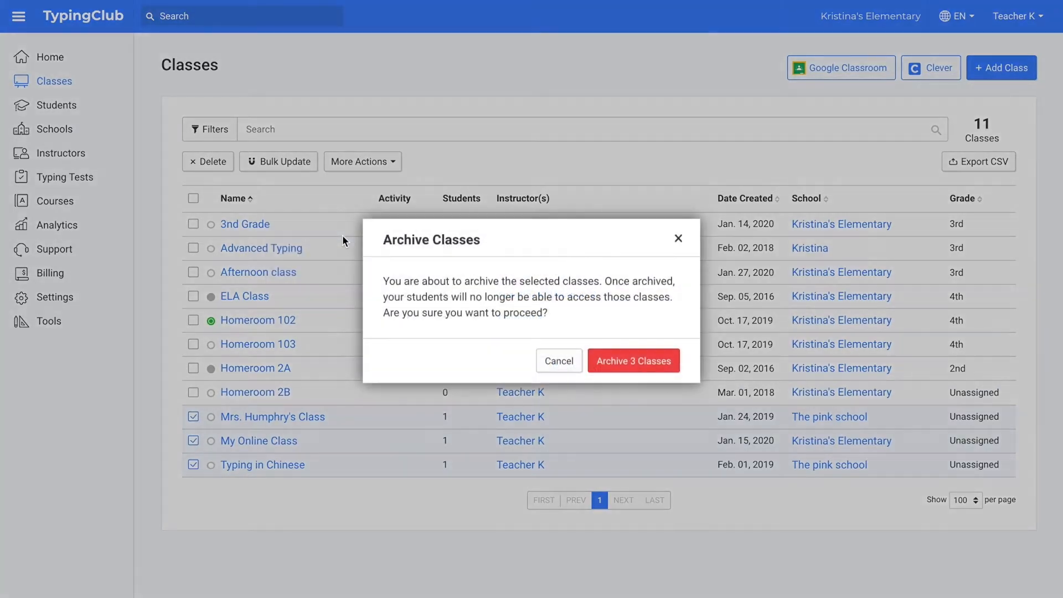
click(653, 361)
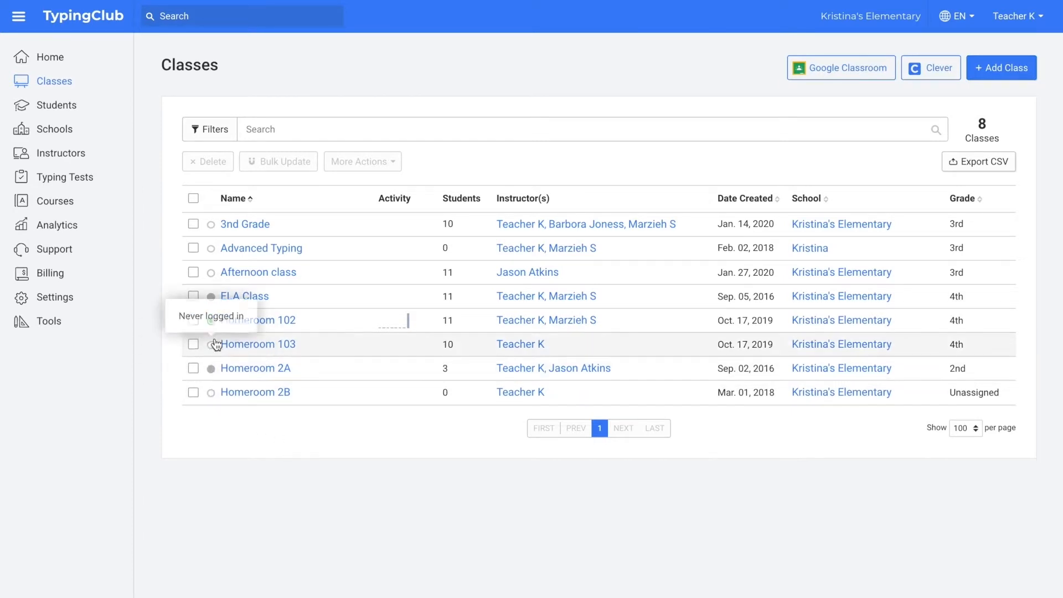
Step: Filter the class list by Status: Show All so archived classes appear
click(219, 130)
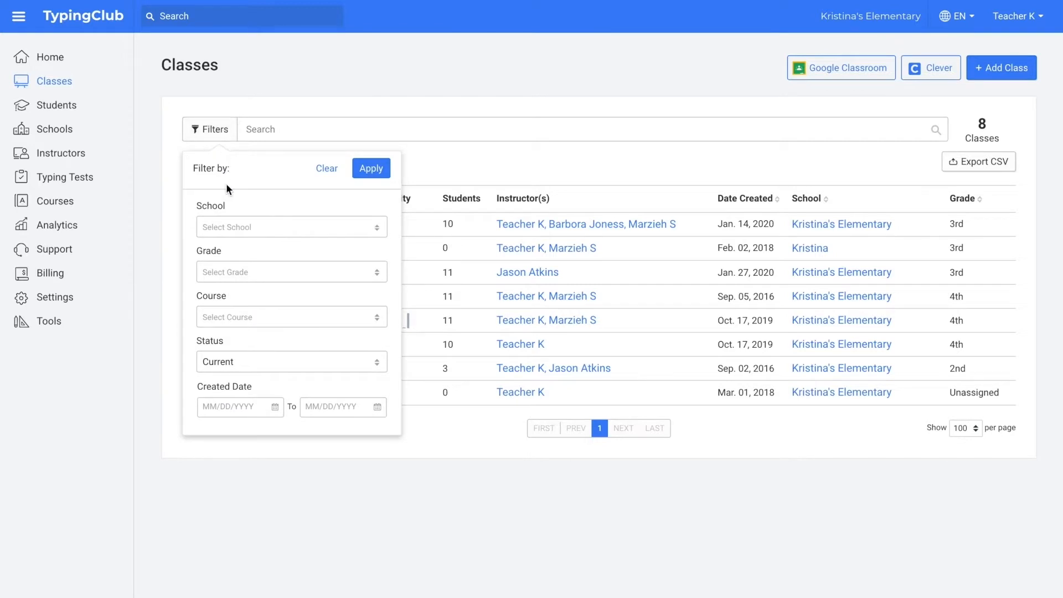
click(257, 362)
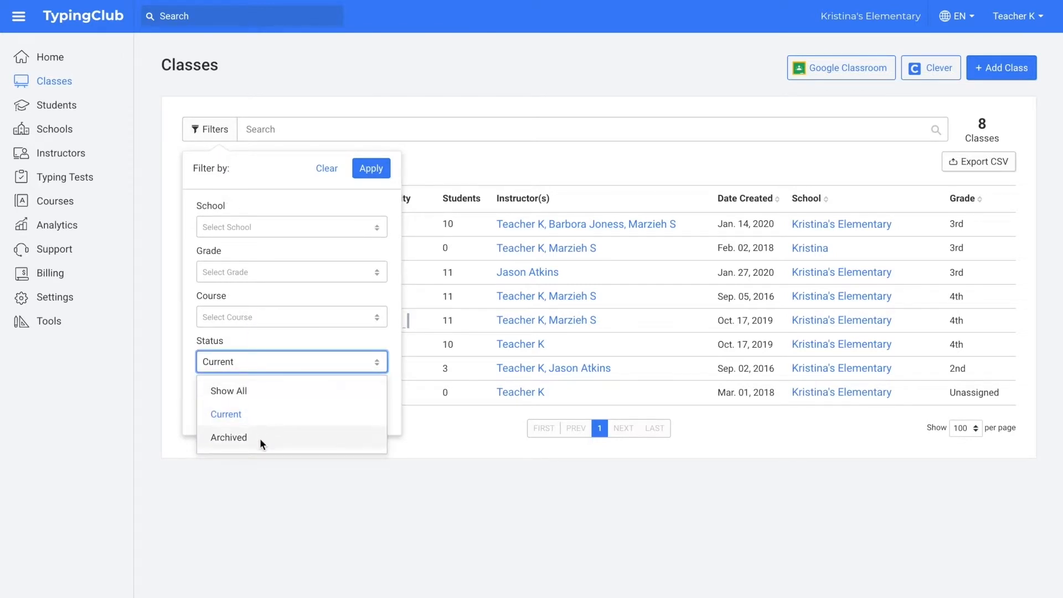
click(254, 392)
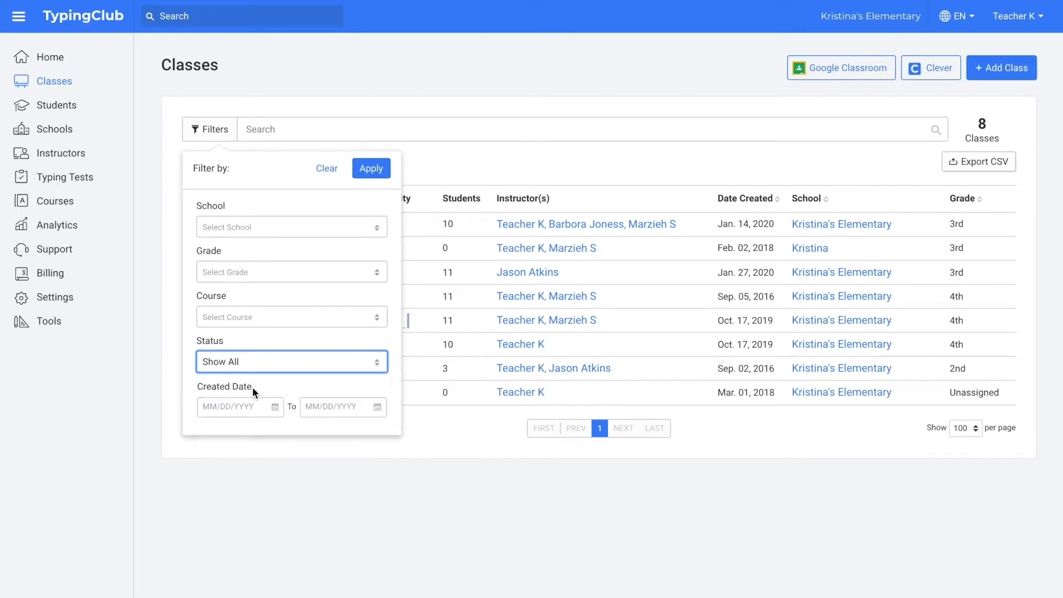
click(363, 173)
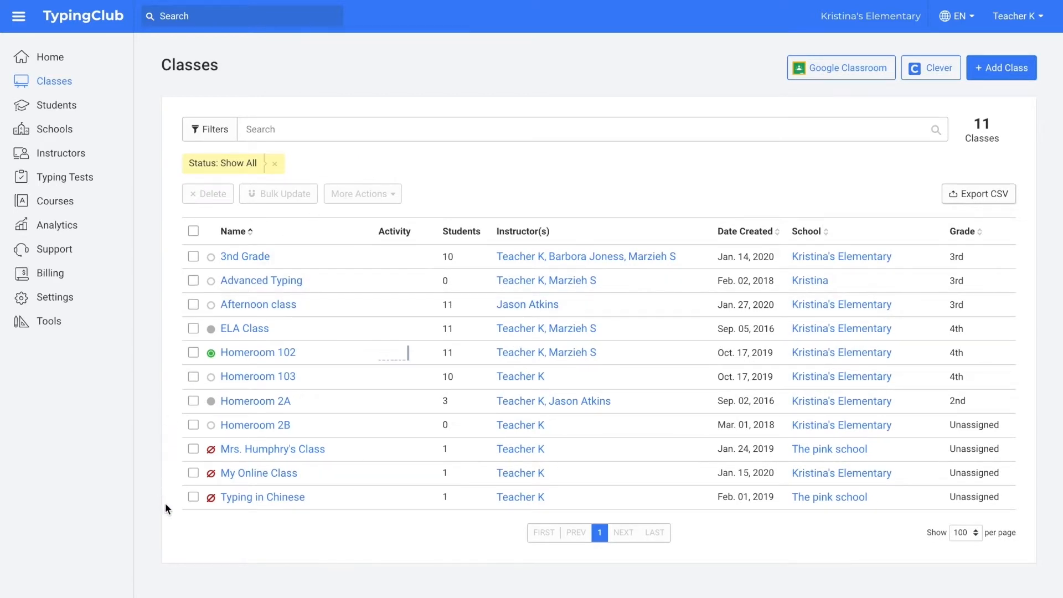
Step: Restore the three archived classes, including Typing in Chinese, to active status
mouse_move(212, 454)
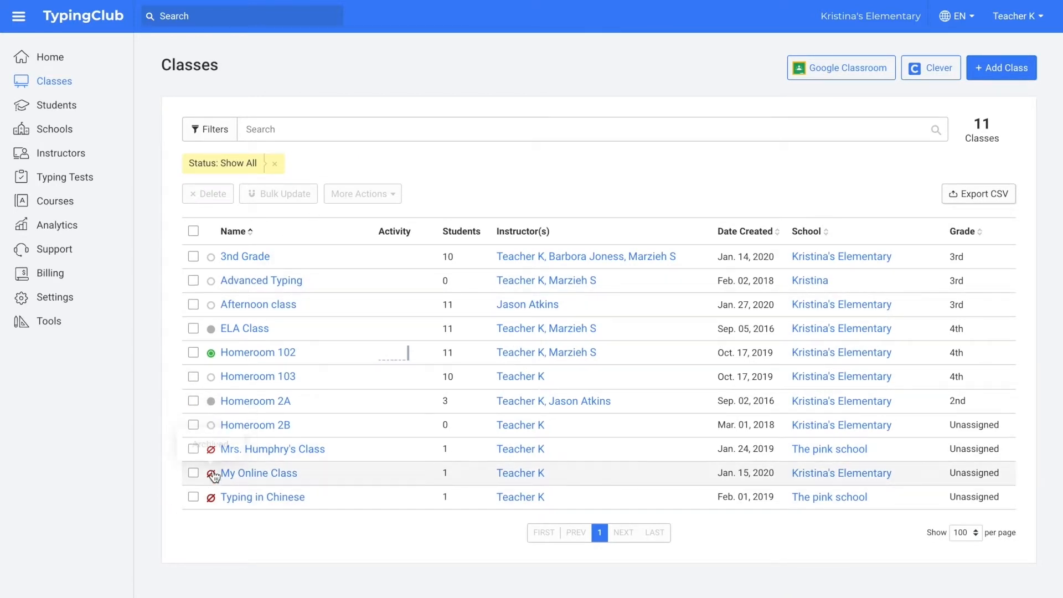
mouse_move(212, 500)
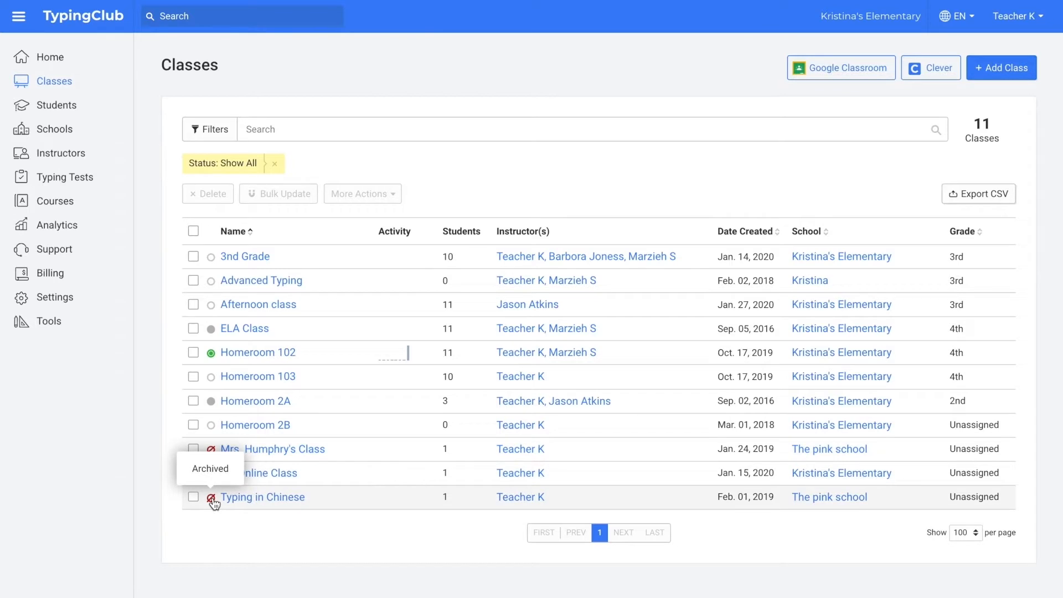
click(193, 497)
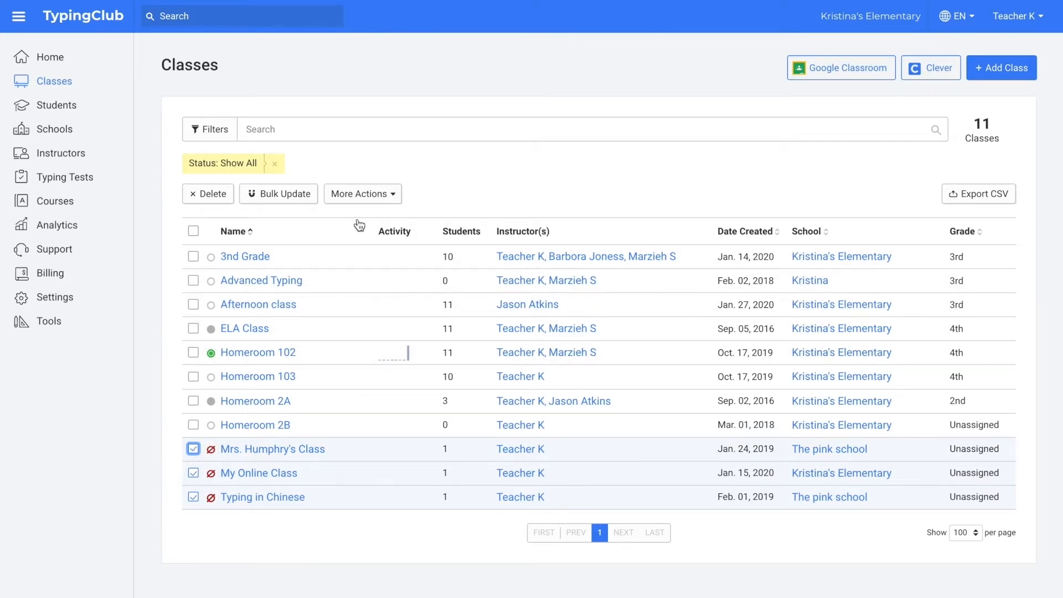
click(388, 195)
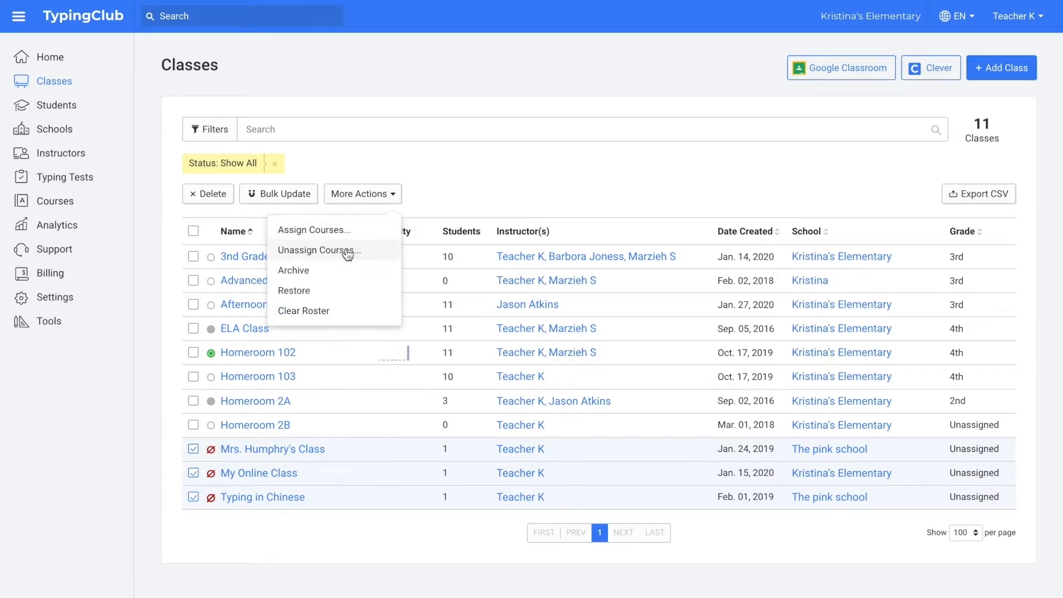
click(335, 292)
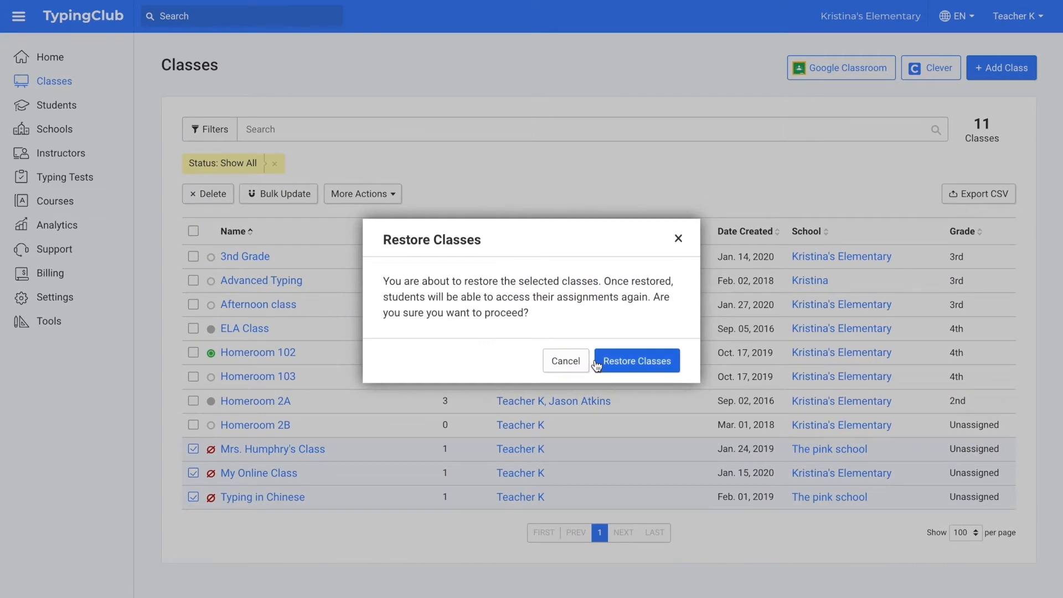
click(637, 361)
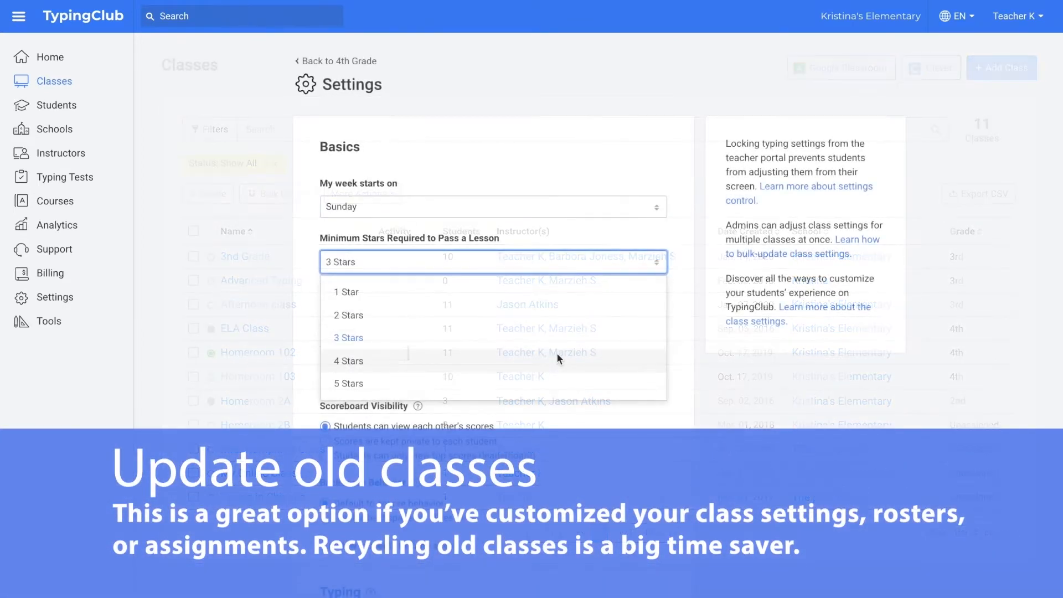
Step: Set minimum stars to 4, daily goal 15, weekly goal 45, and keep scores private
click(558, 360)
double_click(330, 318)
text(15)
double_click(340, 376)
text(45)
click(340, 442)
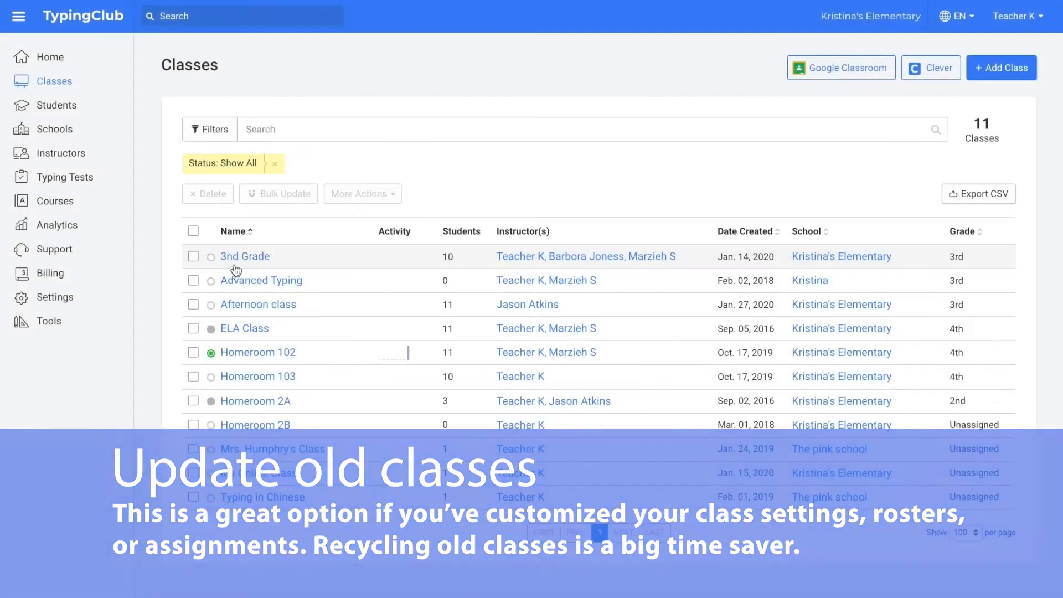
Step: Rename 3nd Grade to 4th Grade, change 'third' to 'fourth' in its description, set grade 4th, then view its students
click(238, 257)
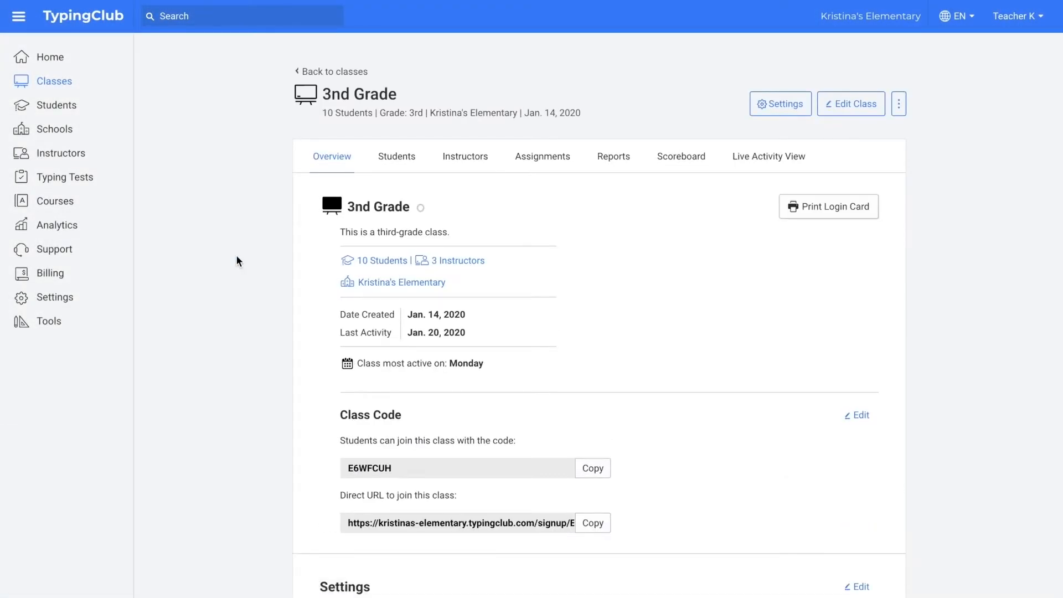
click(867, 115)
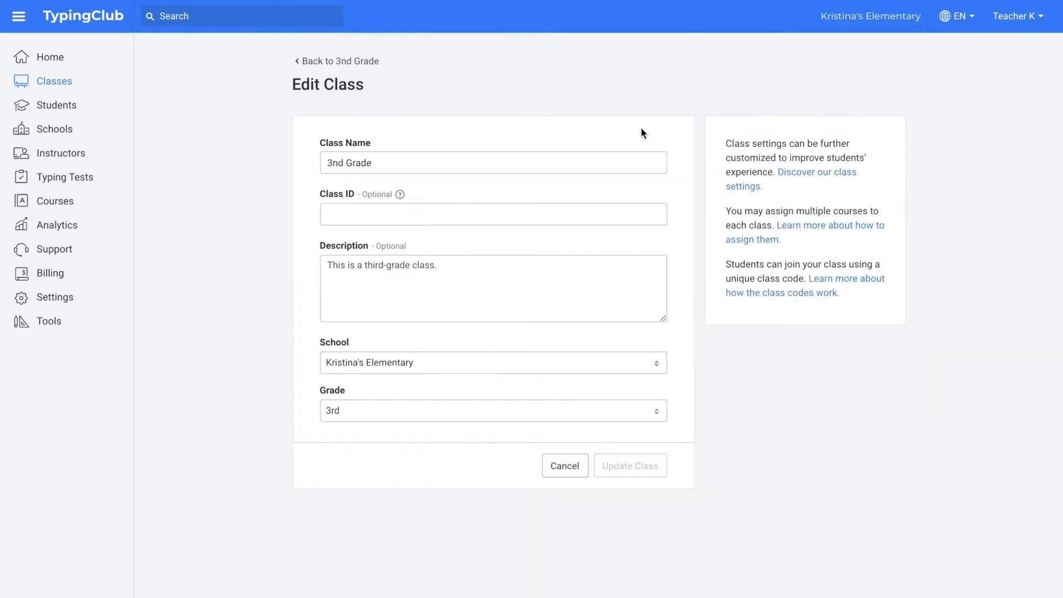
double_click(335, 162)
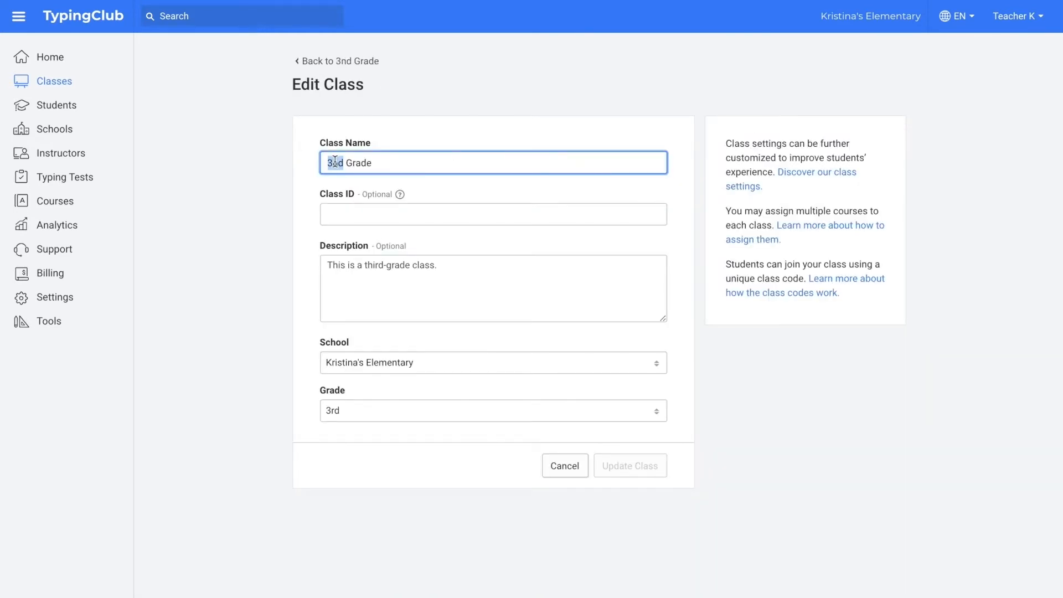
text(4th)
double_click(375, 264)
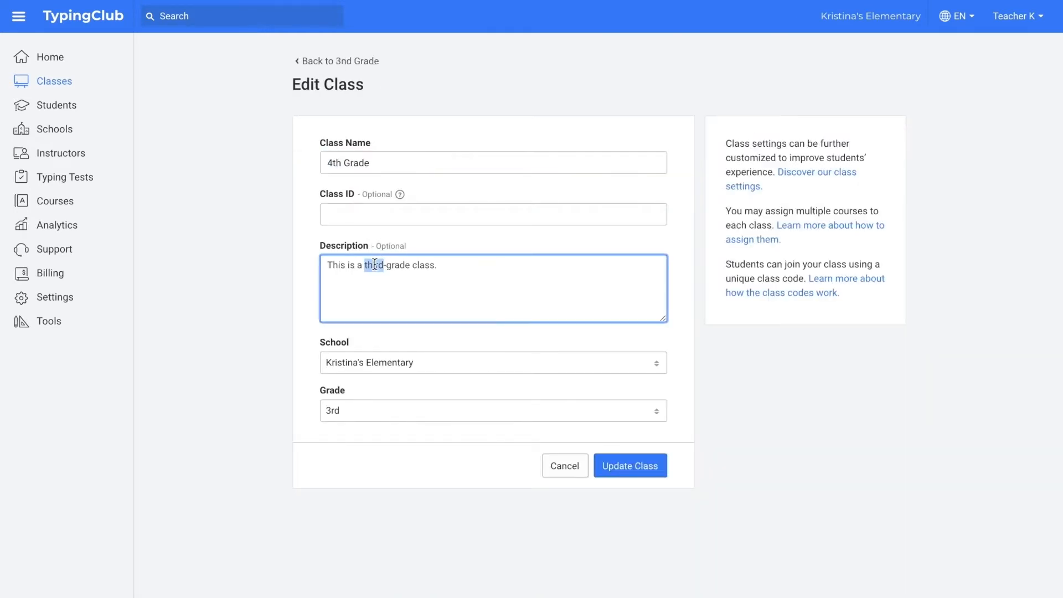
text(fourth)
click(382, 413)
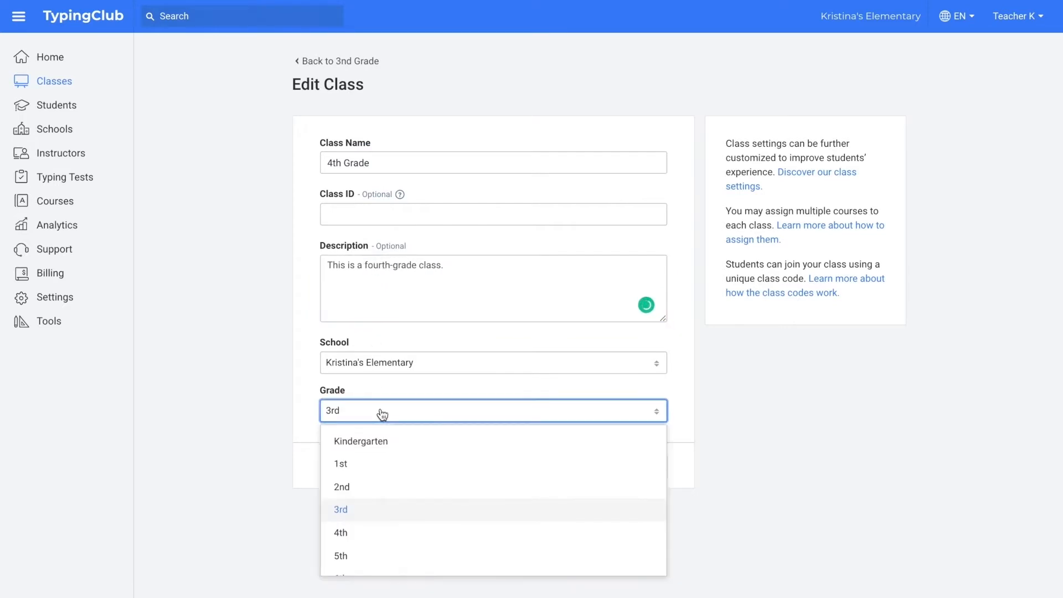
click(370, 533)
click(628, 471)
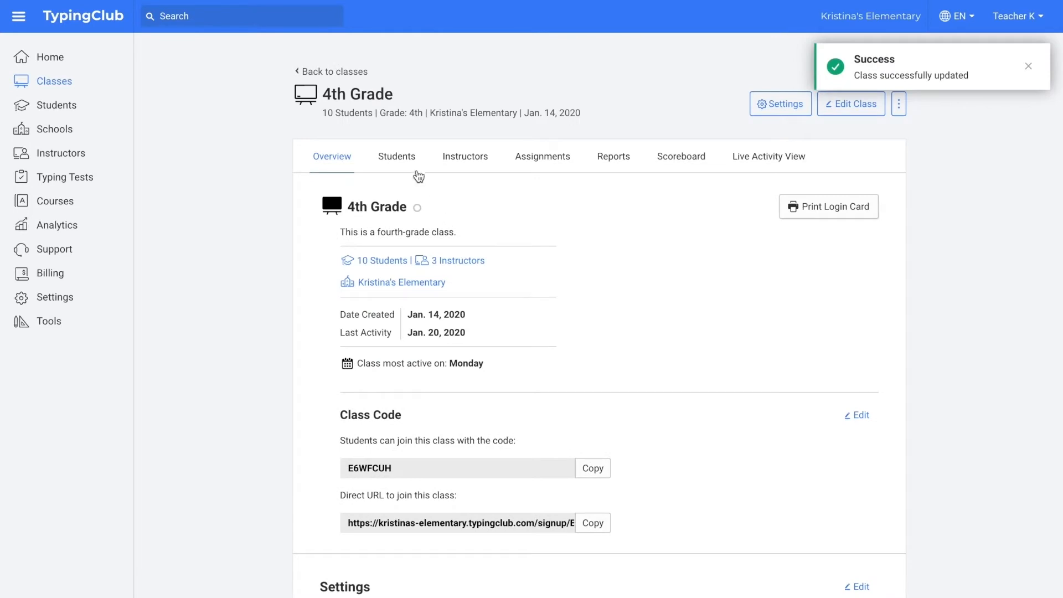
click(408, 156)
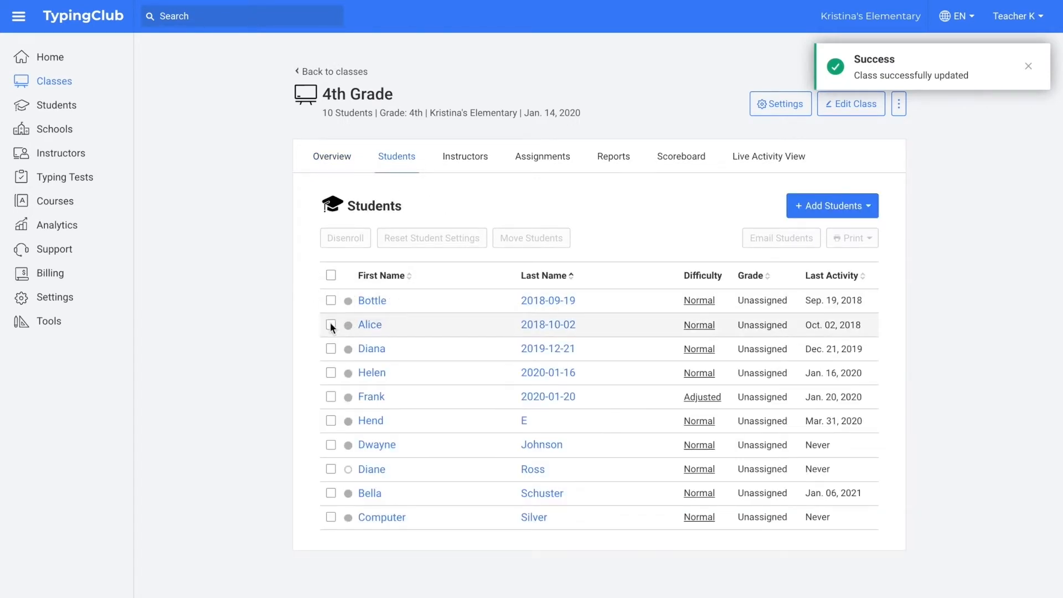
Step: Disenroll three selected students from 4th Grade, leaving 7 enrolled
click(331, 325)
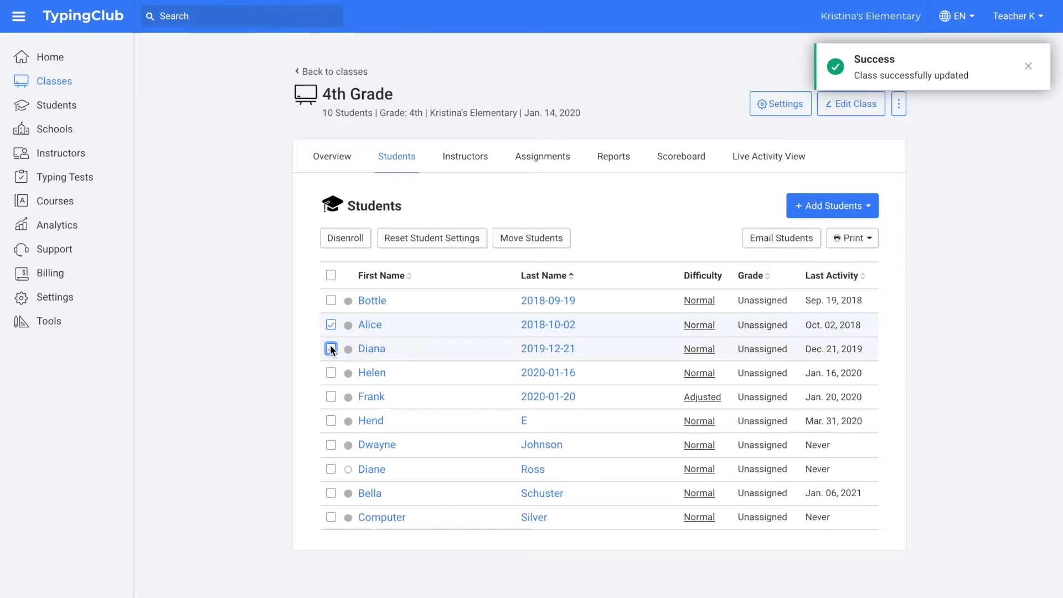
click(331, 349)
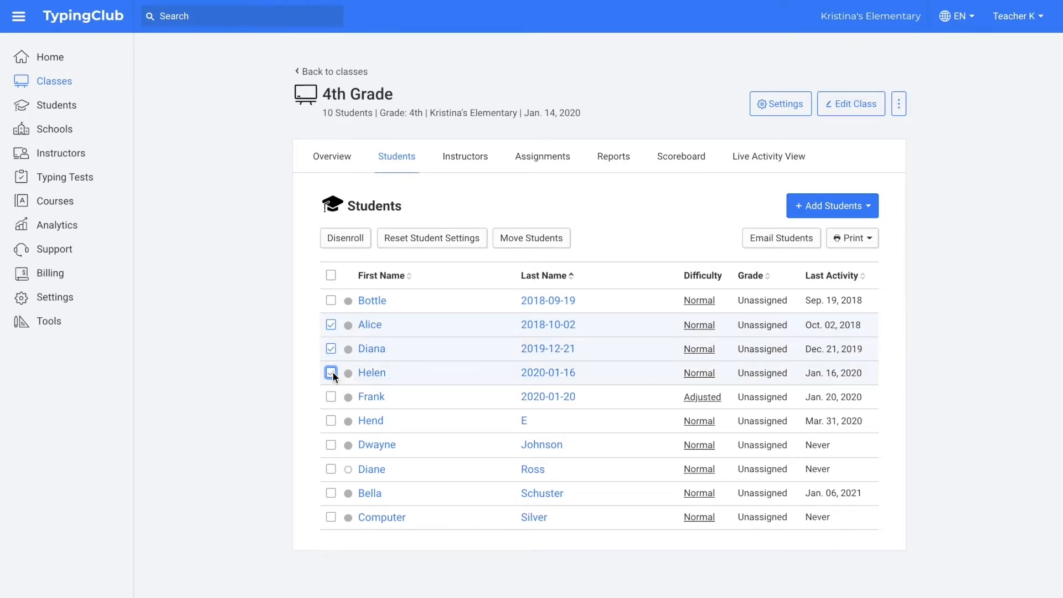
click(355, 239)
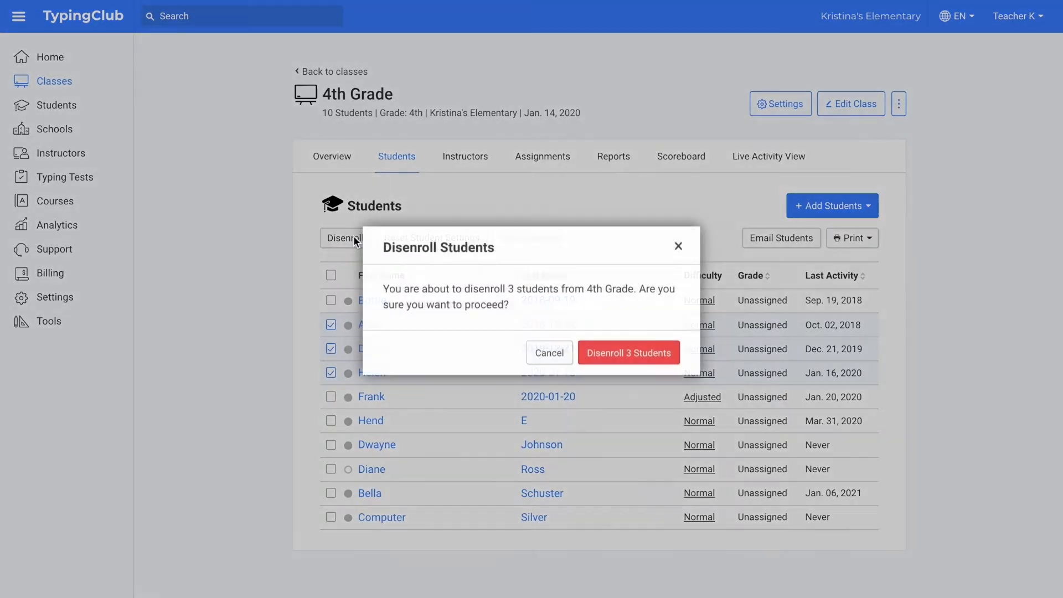
click(594, 360)
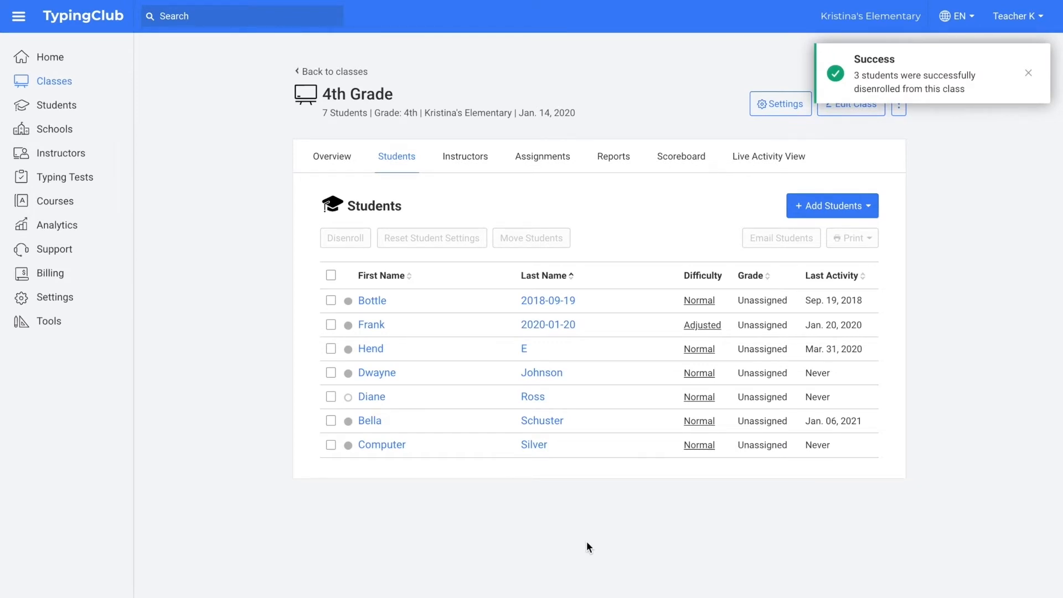
Step: Clear the rosters of the Advanced Typing and Afternoon classes
click(65, 83)
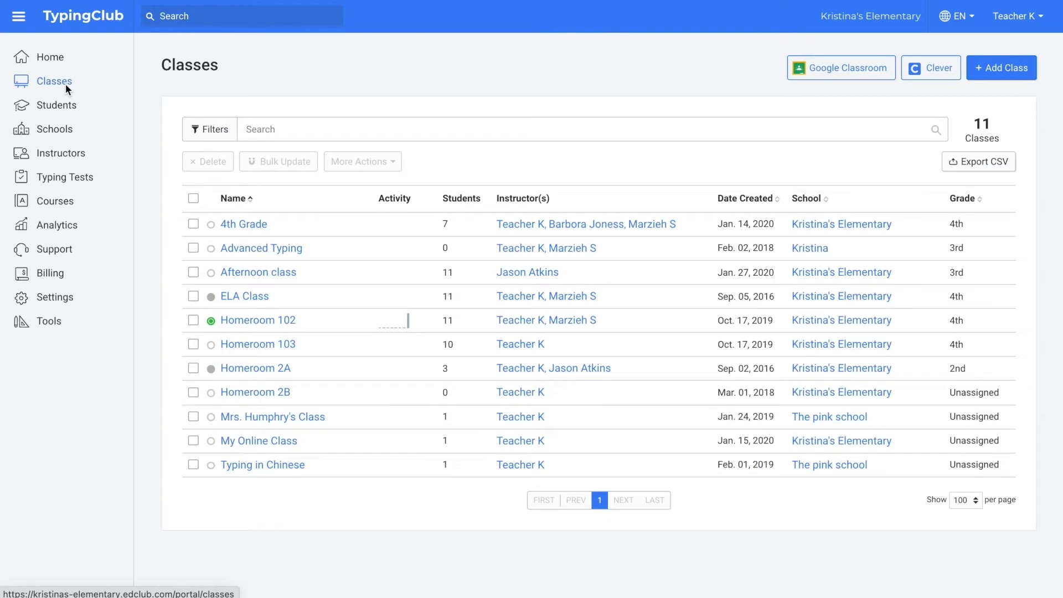
click(193, 271)
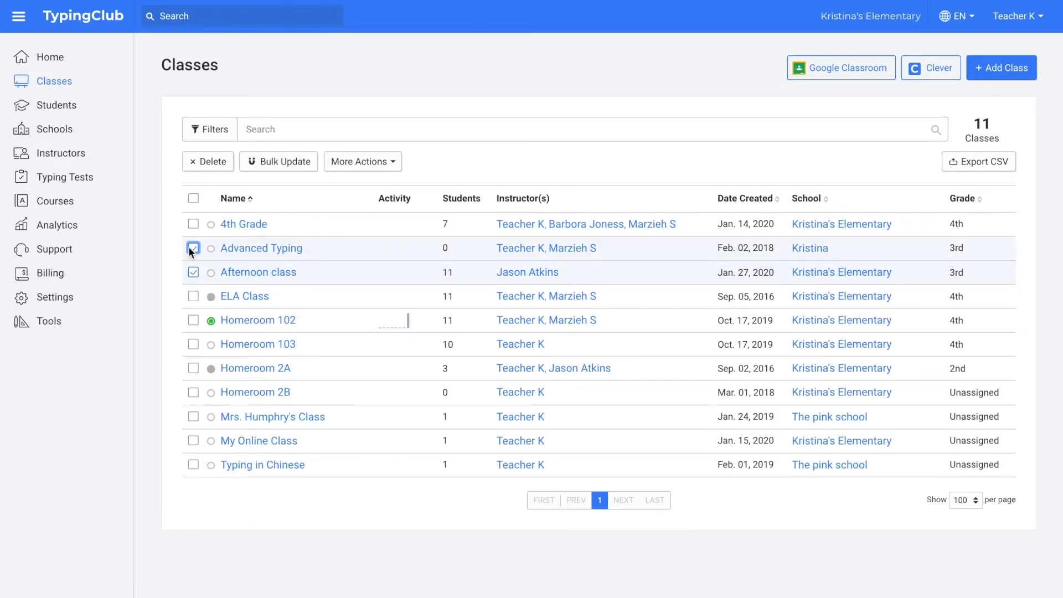
click(355, 168)
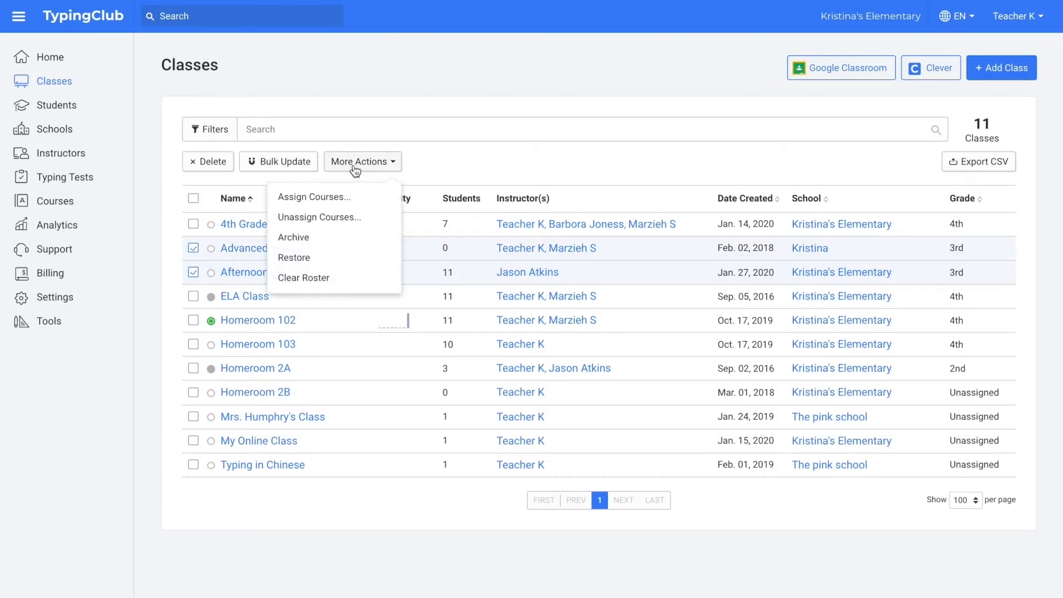
click(348, 277)
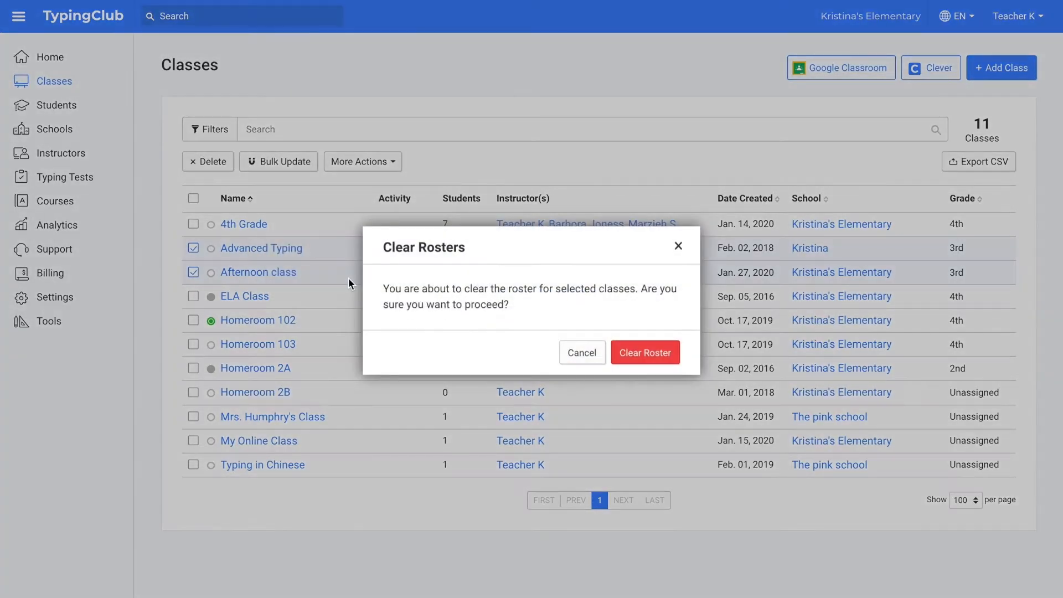
click(630, 361)
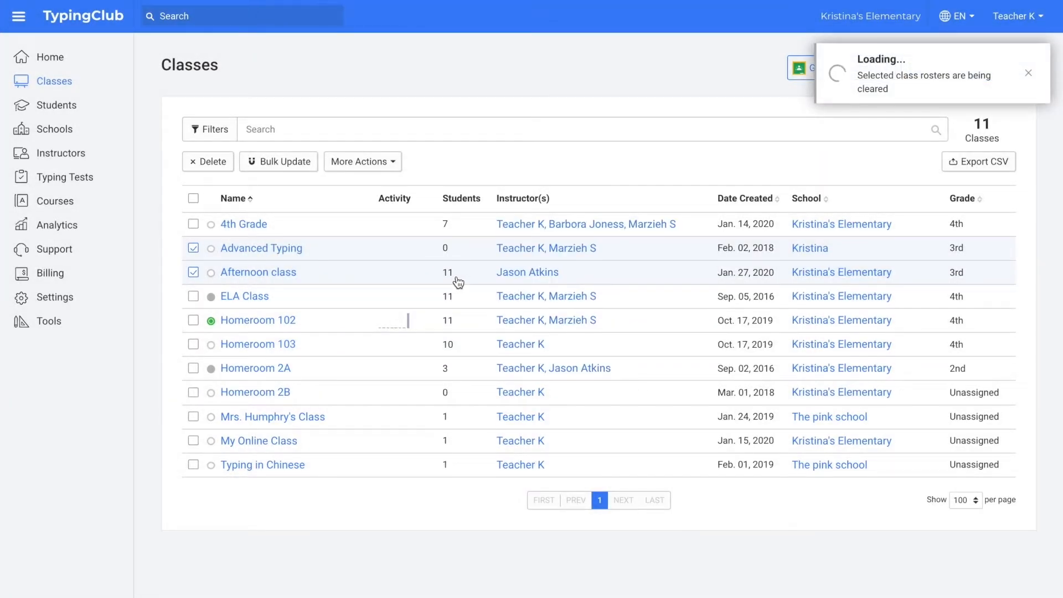
Step: Enroll the student from Homeroom 102 and ELA Class into 4th Grade as well
click(65, 104)
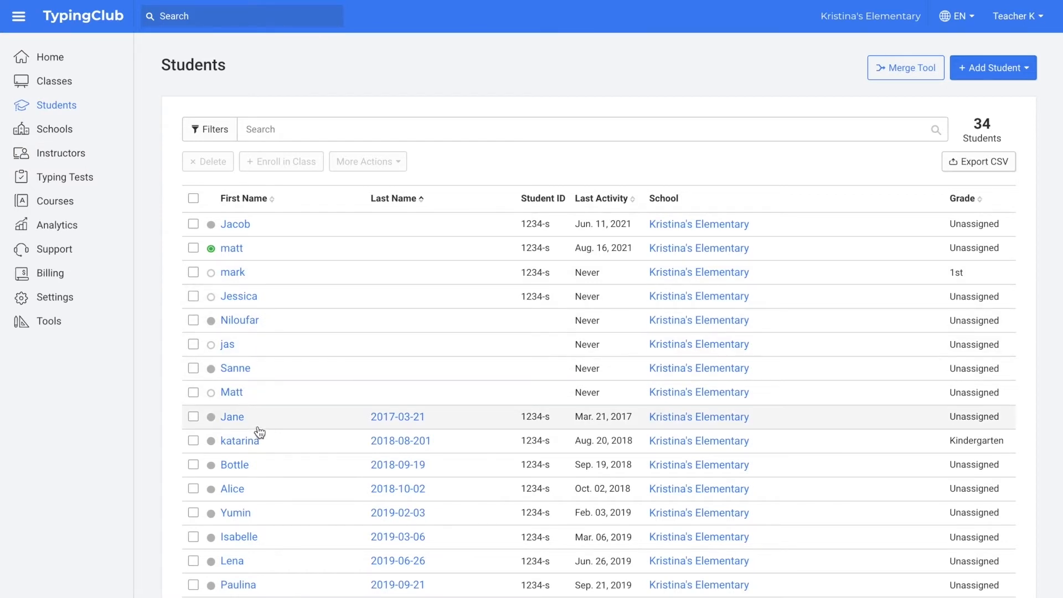
click(238, 248)
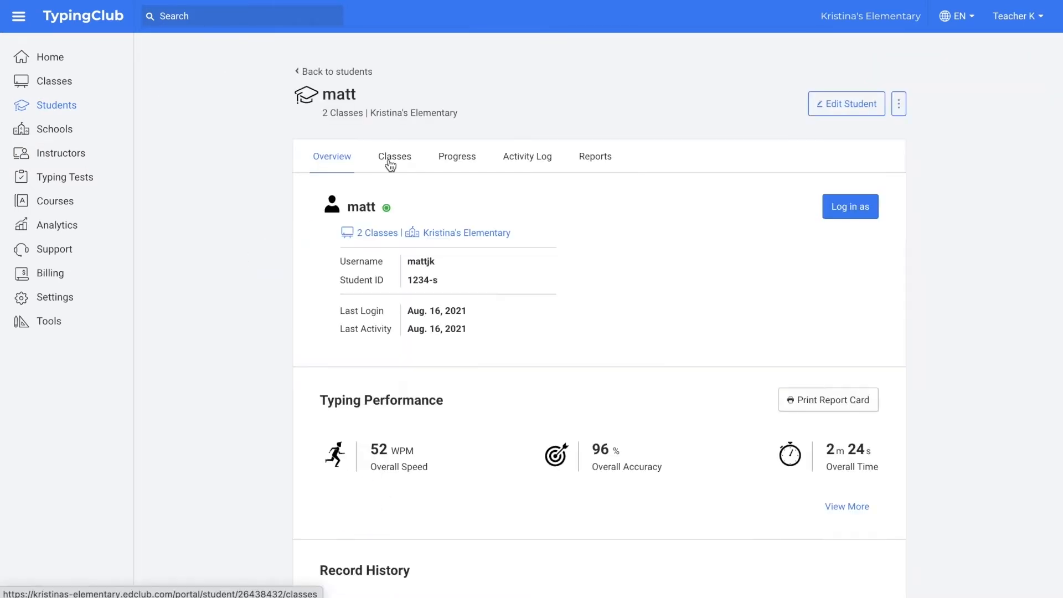
click(390, 157)
click(805, 208)
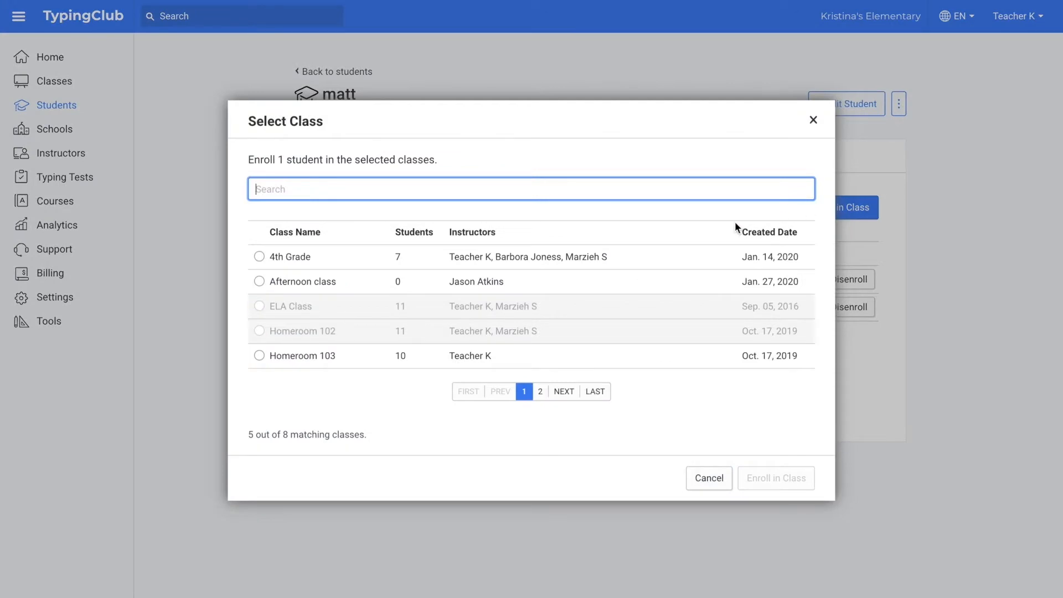
click(432, 261)
click(777, 480)
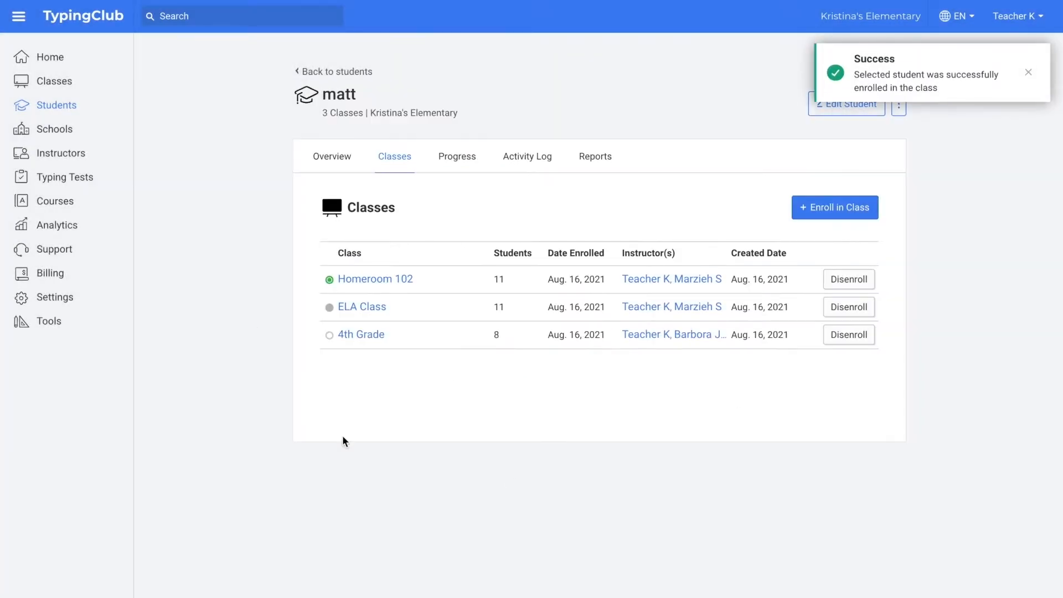
click(49, 84)
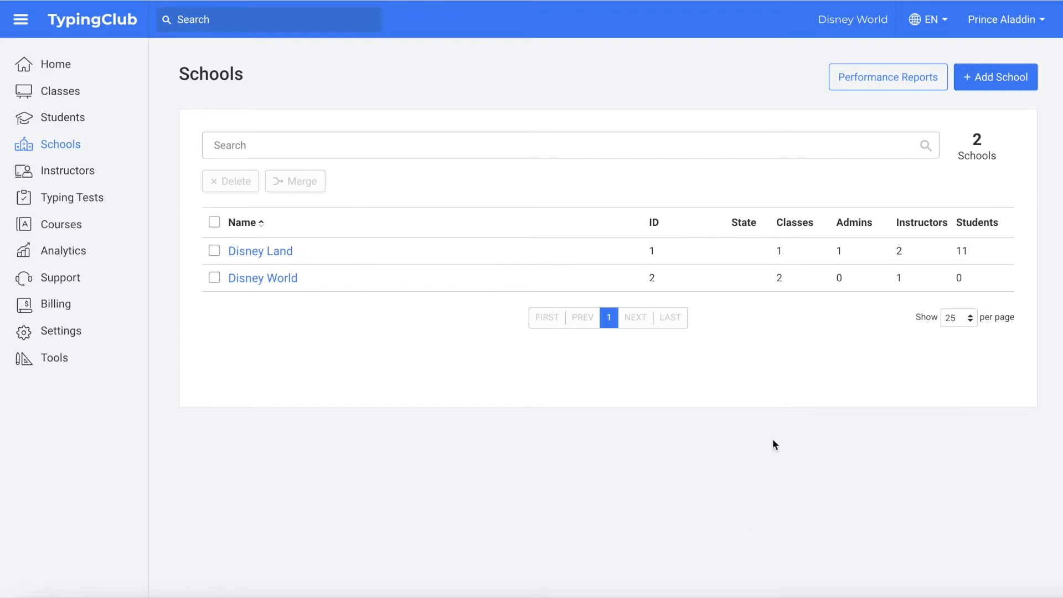
Step: Create school Springfield Elementary, ID 1004, with a Texas address and zip code 78695
click(991, 83)
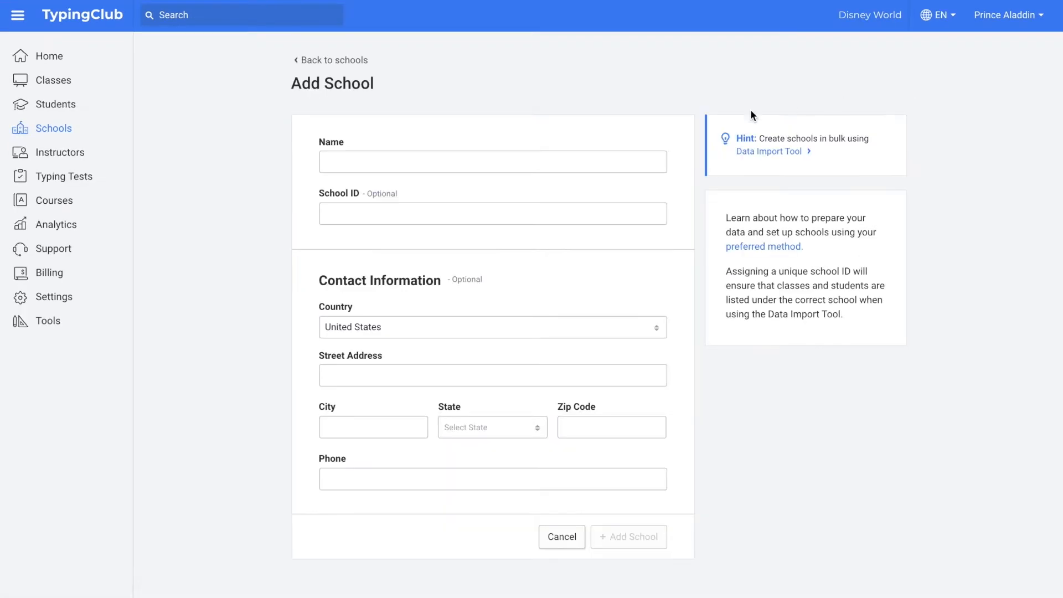
click(606, 157)
text(Springfield)
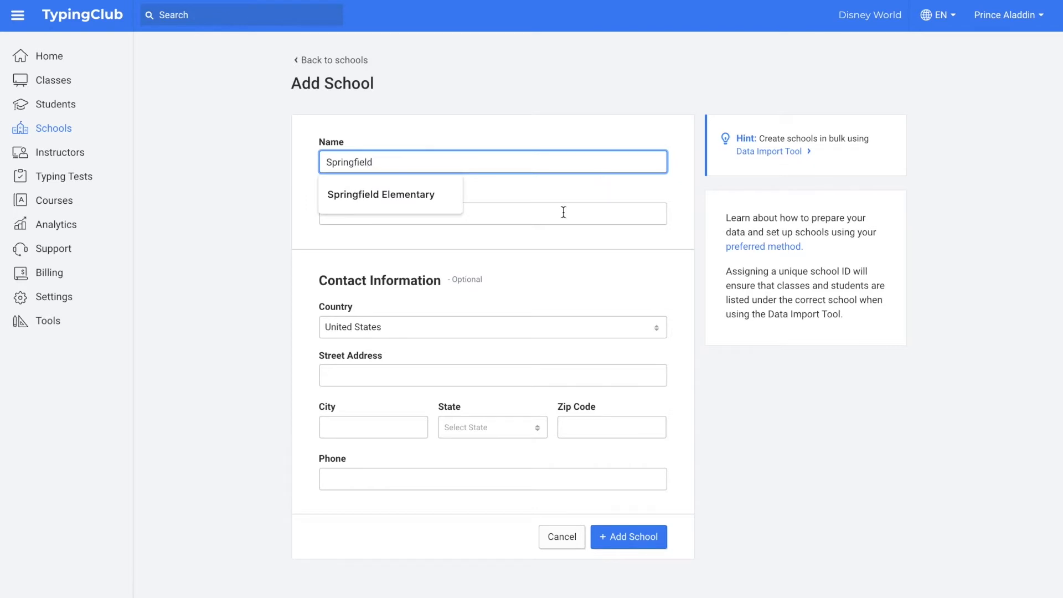
click(439, 194)
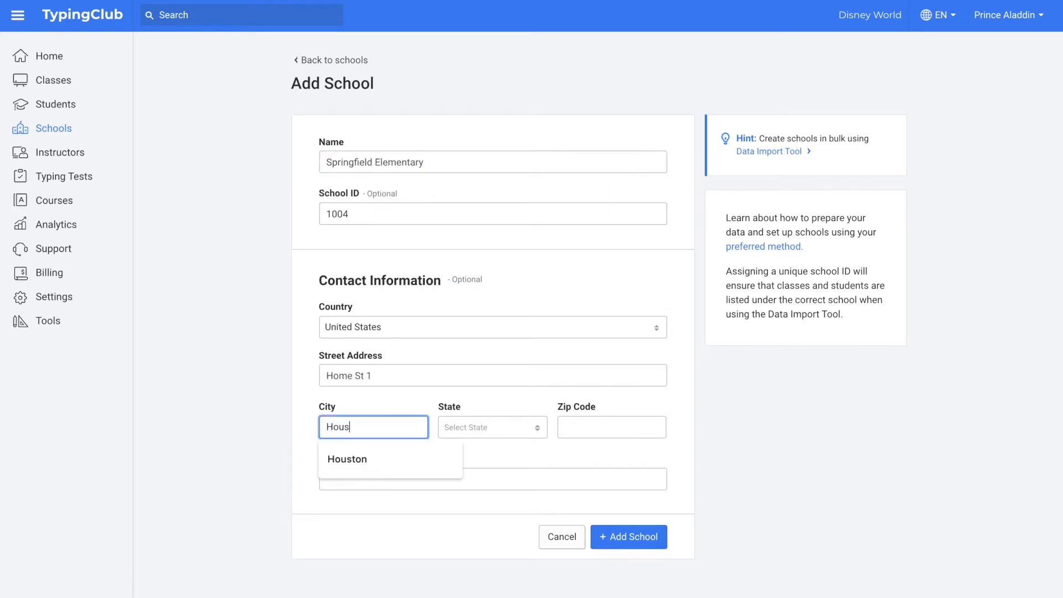
text(ton)
click(505, 429)
text(tex)
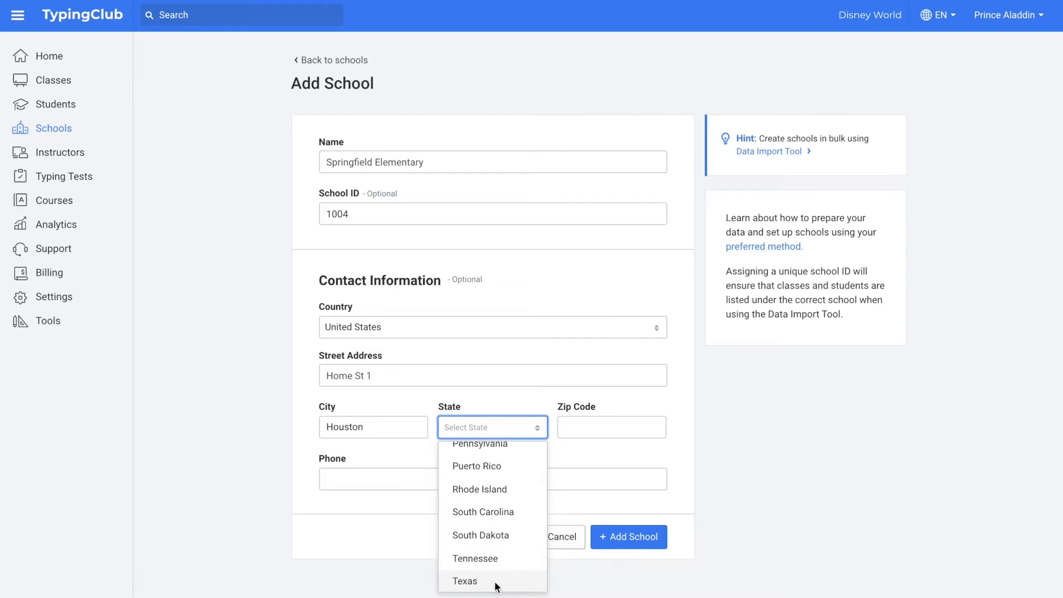
click(497, 585)
click(612, 427)
text(7869)
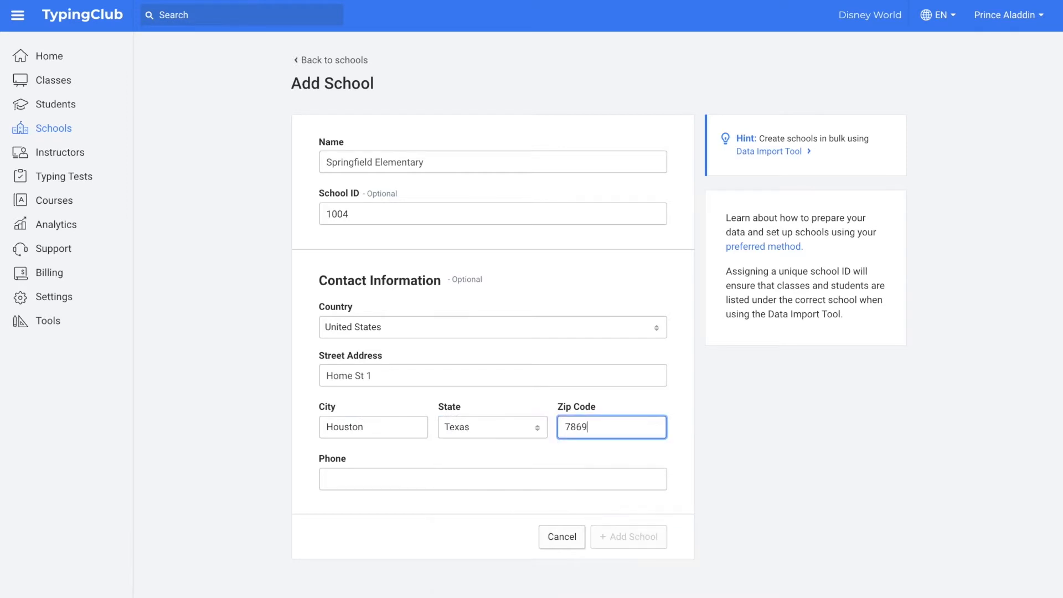
text(5)
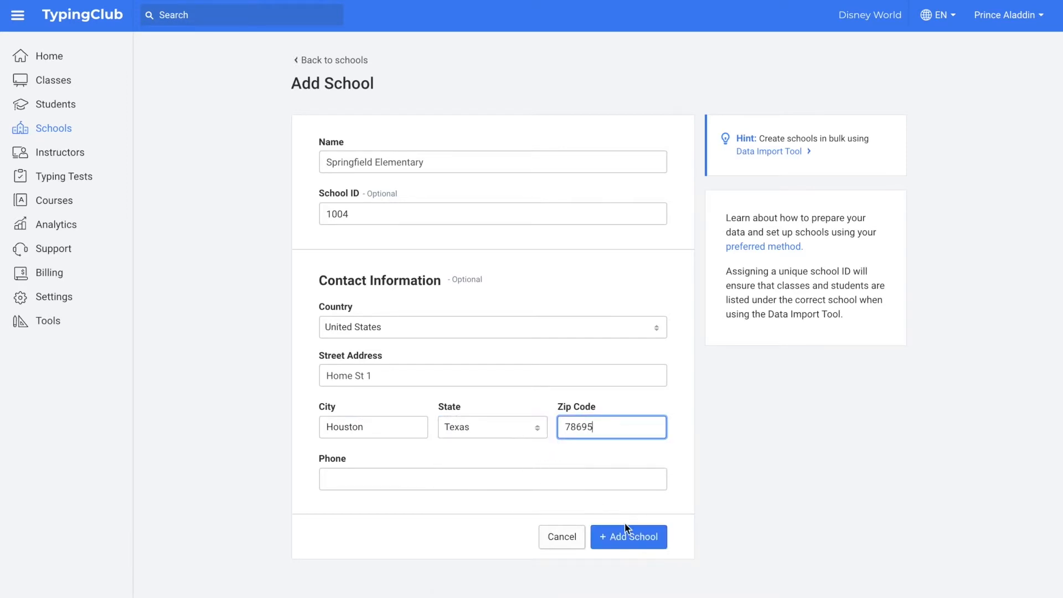
click(636, 540)
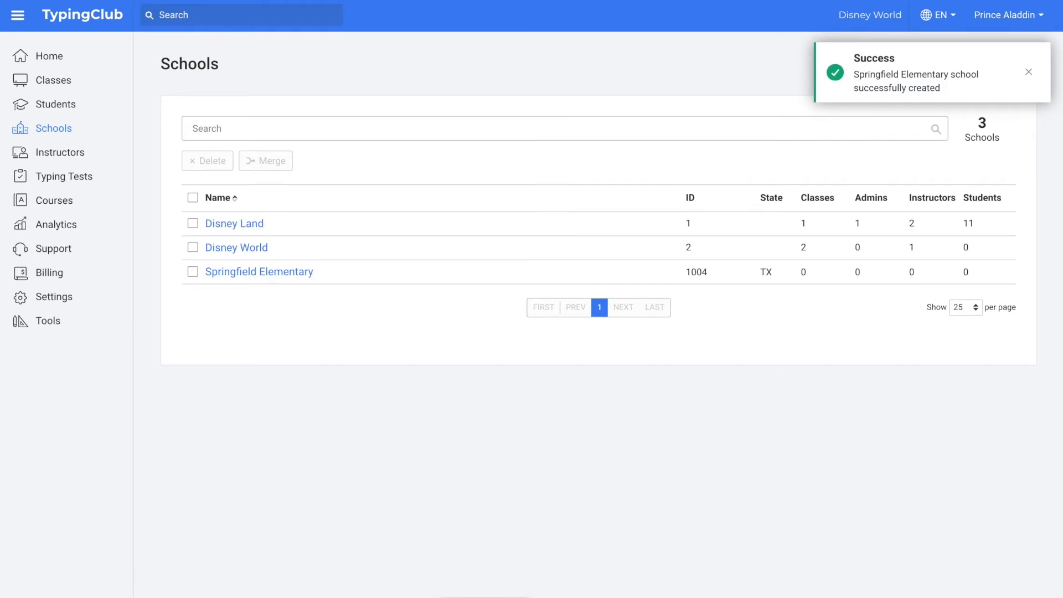
Step: Delete Springfield Elementary along with its data, then go to the Instructors list
click(192, 272)
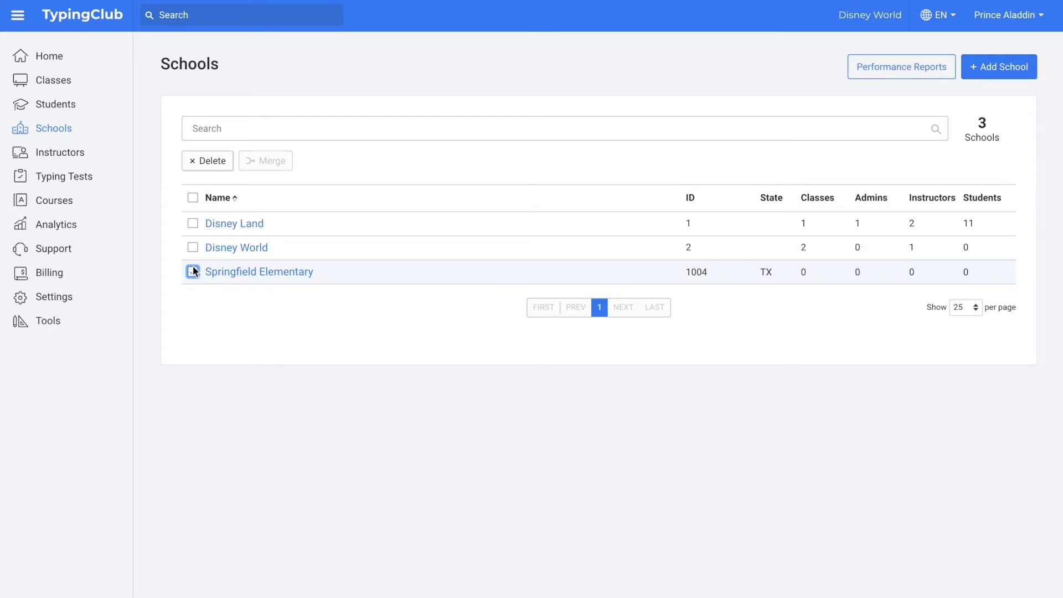
click(205, 167)
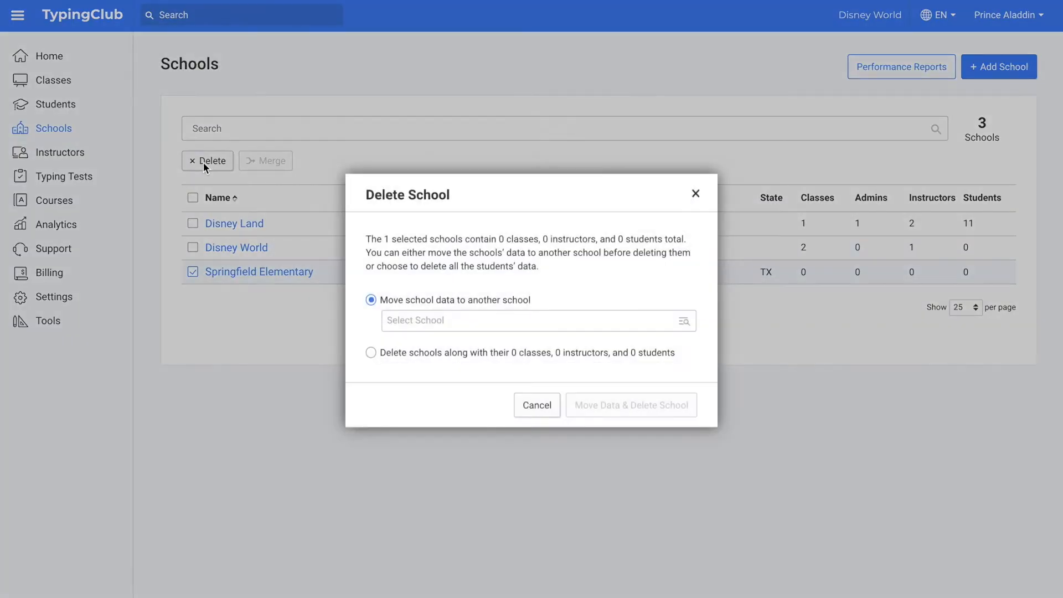
click(371, 352)
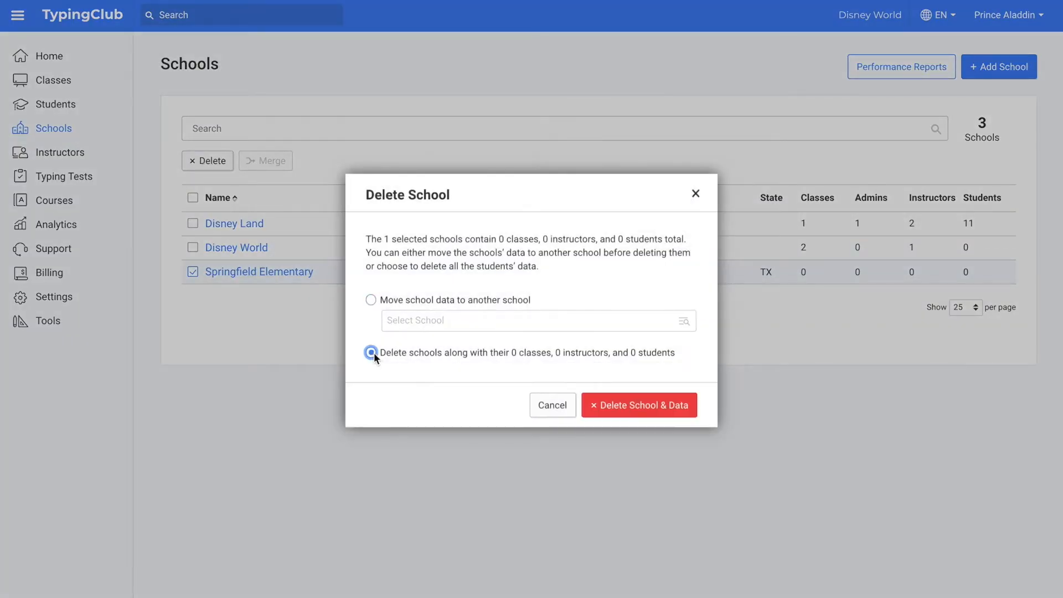
click(633, 405)
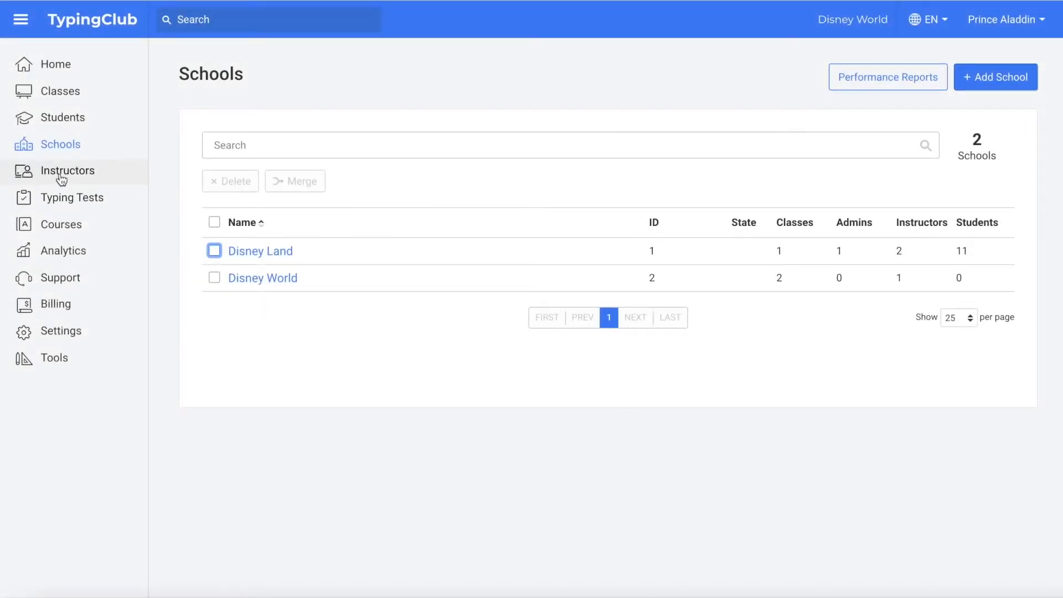
click(56, 156)
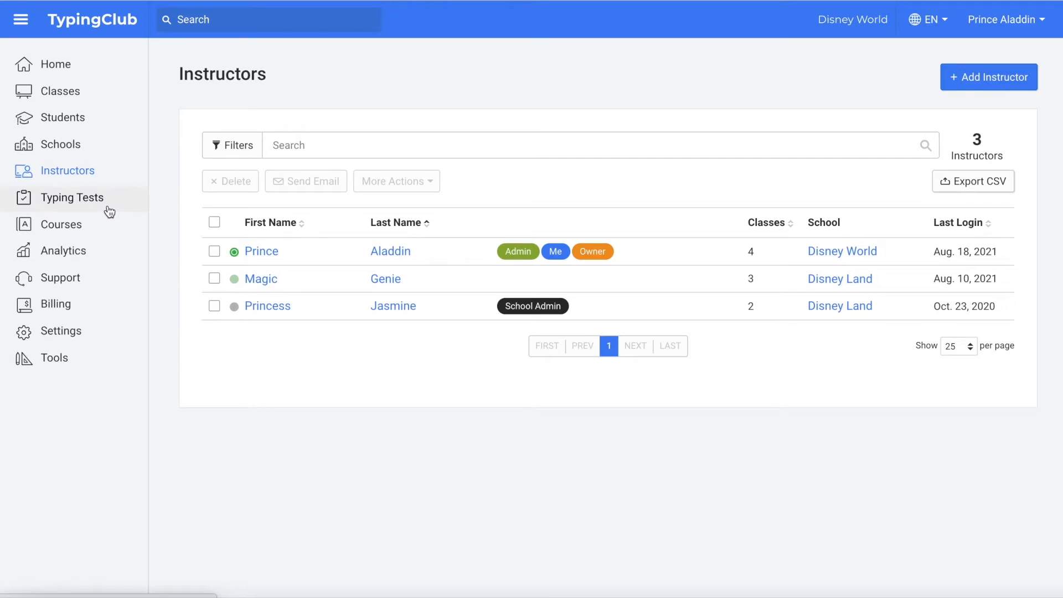
Step: Start a new instructor and enter their first name, last name, e-mail and instructor ID
click(996, 88)
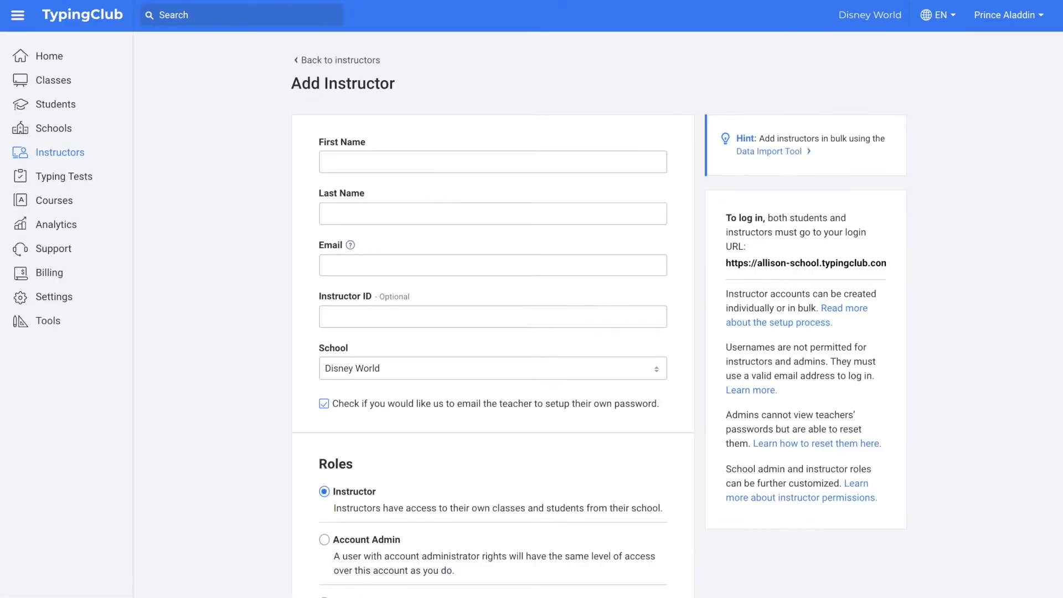
click(337, 163)
key(Tab)
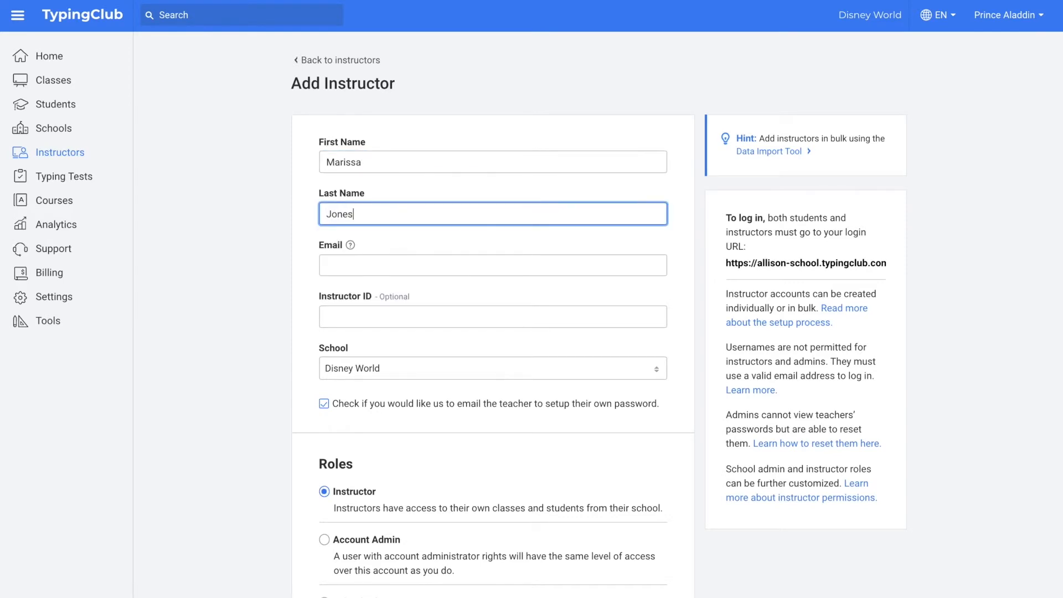
key(Tab)
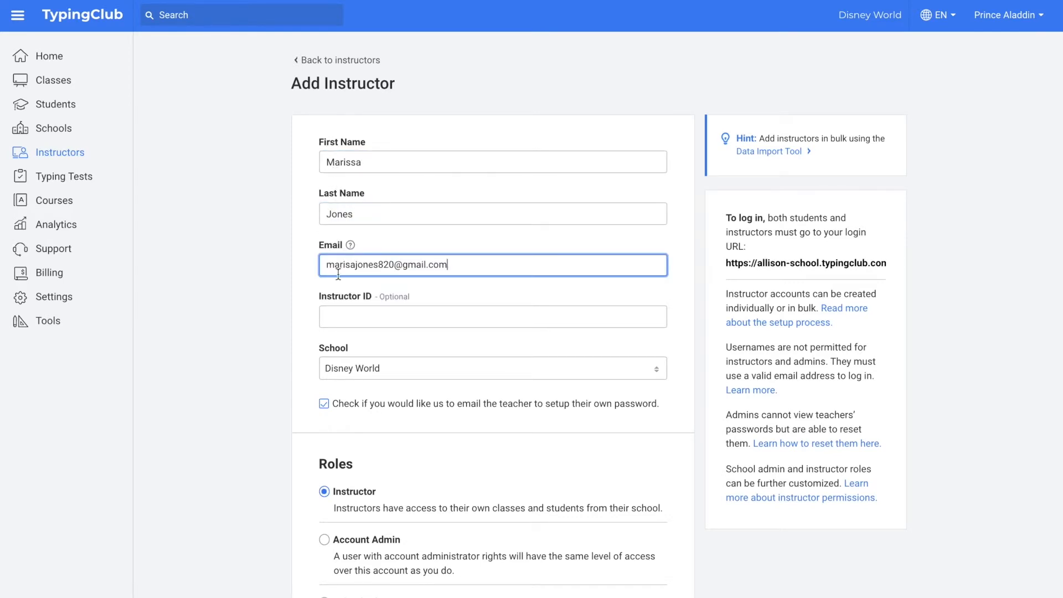
click(341, 319)
text(234)
Step: Assign the instructor to Disney Land with the Instructor role and all-schools student access, then save
click(360, 374)
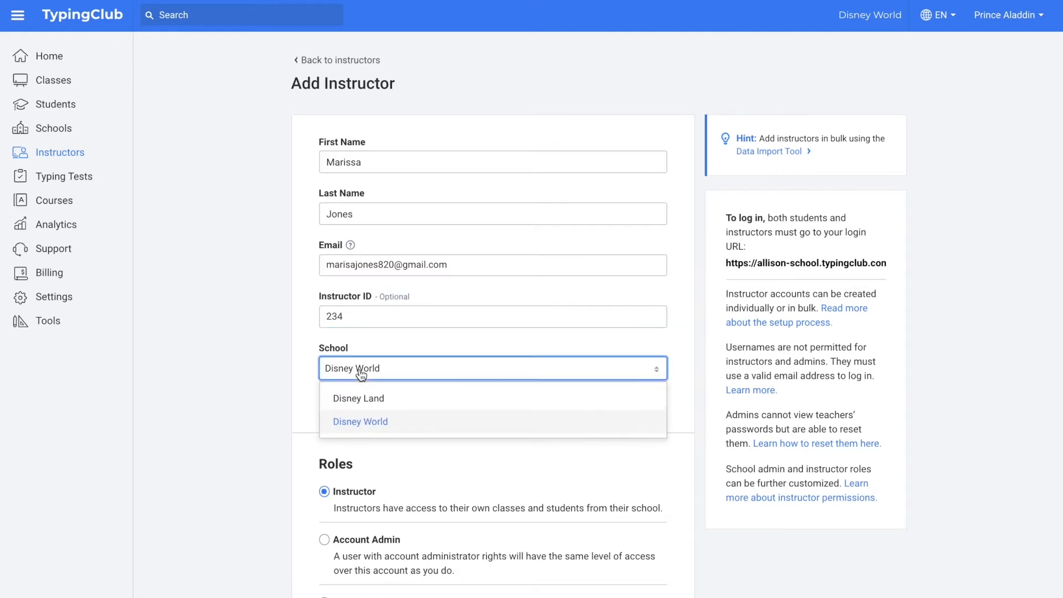
click(416, 400)
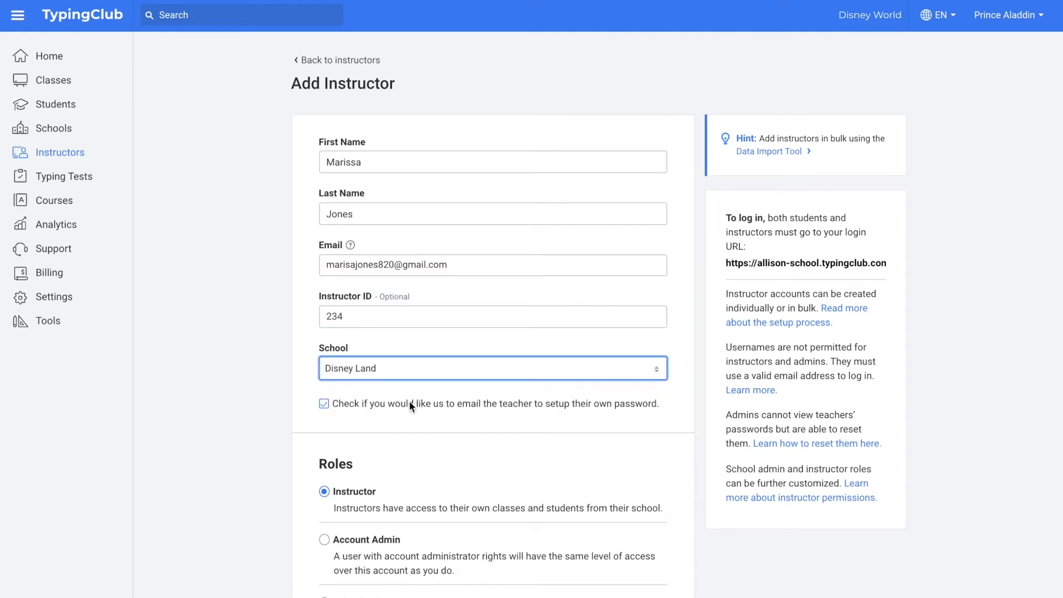
click(325, 406)
click(325, 405)
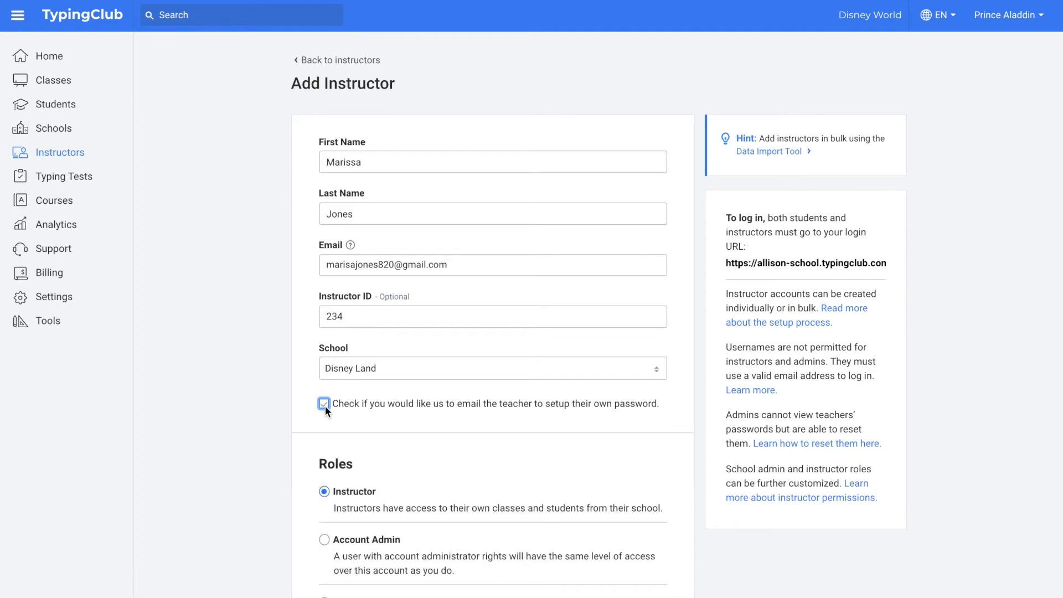
scroll(334, 488, down, 3)
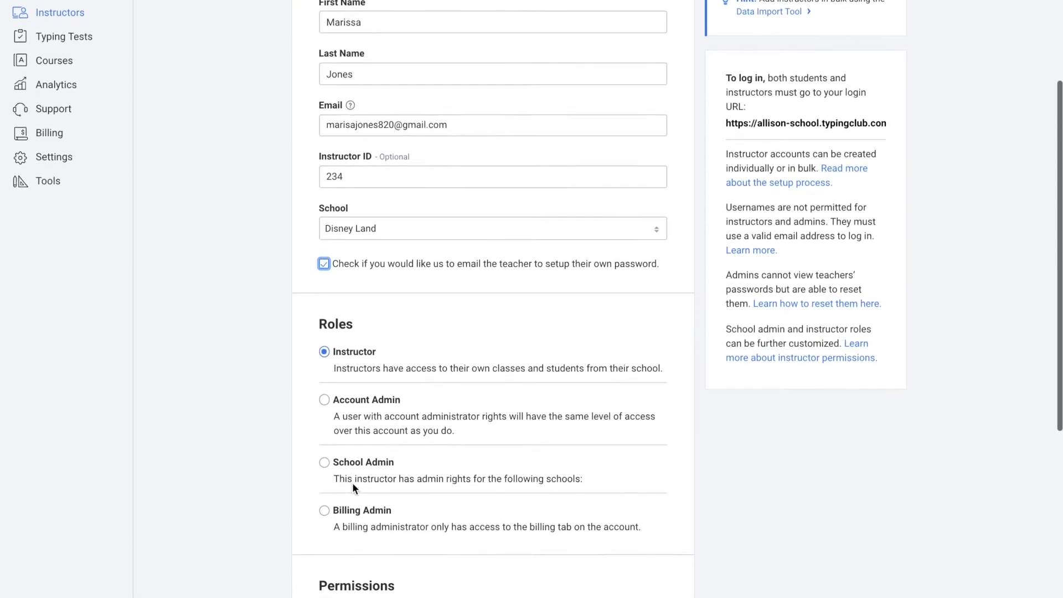
click(325, 365)
scroll(340, 280, down, 1)
click(324, 256)
scroll(564, 467, down, 3)
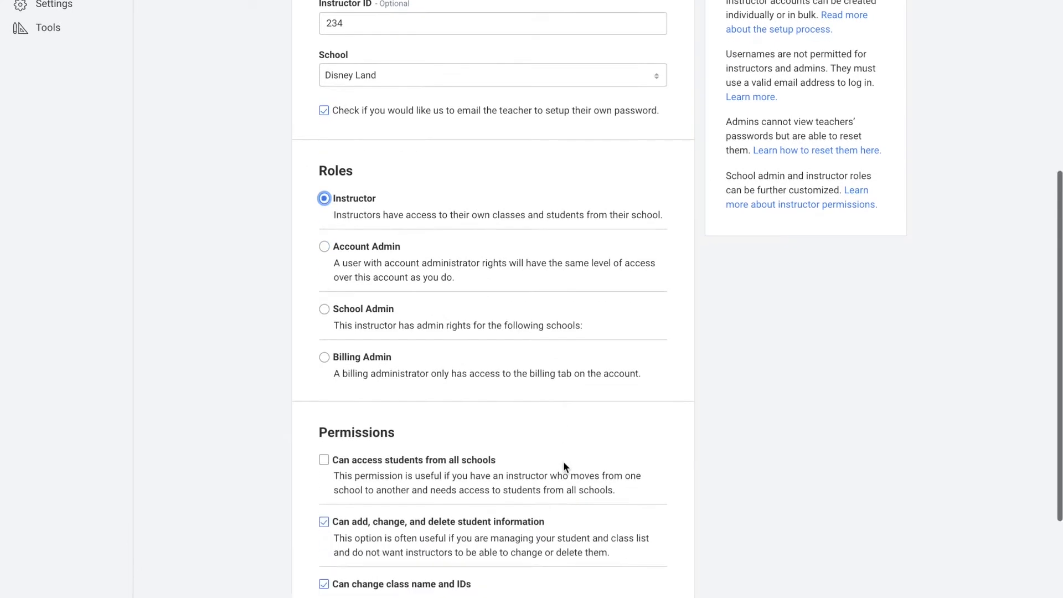
click(324, 323)
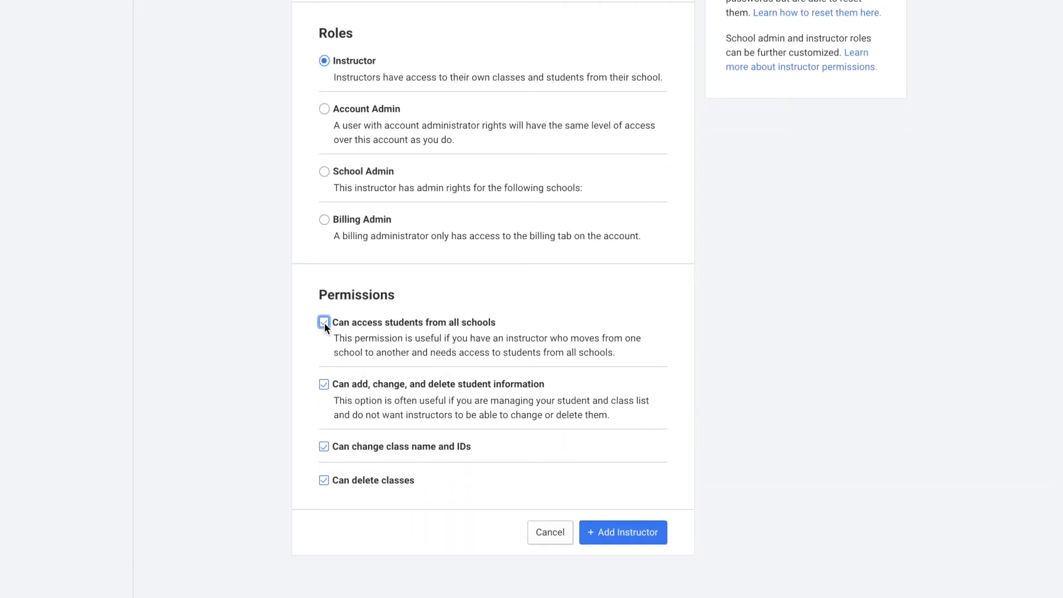
click(615, 538)
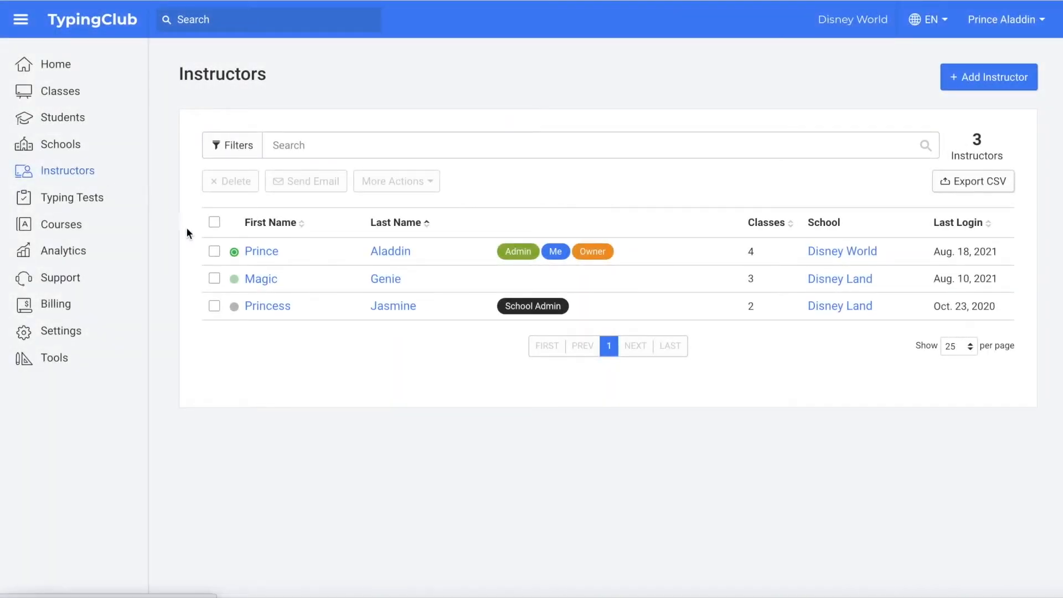
Step: Change the 3-class Disney Land instructor's role to Account Admin and save
click(260, 279)
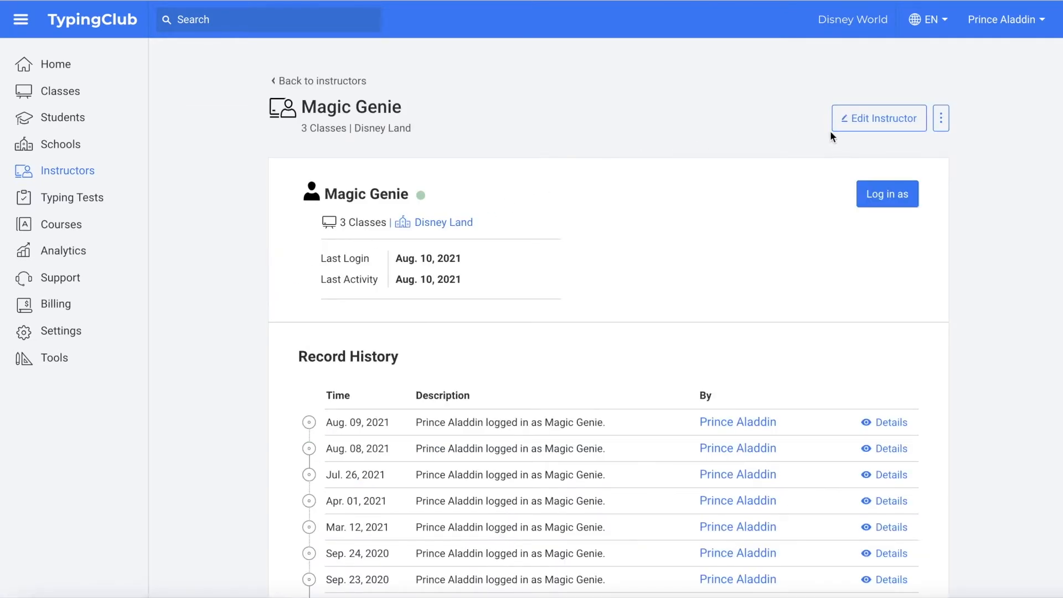
click(872, 128)
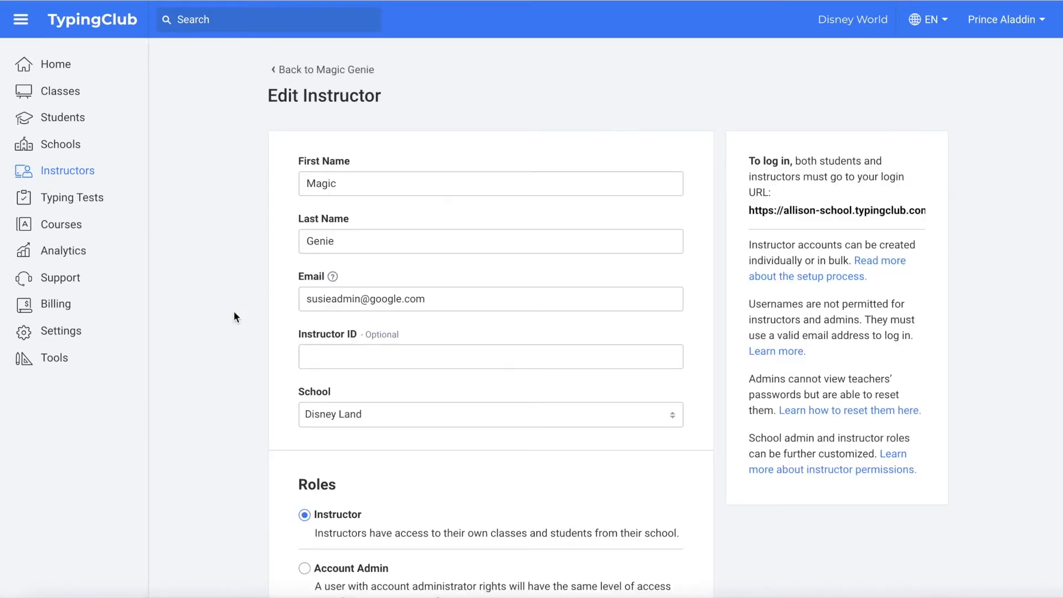
scroll(234, 313, down, 6)
scroll(234, 311, down, 3)
click(305, 107)
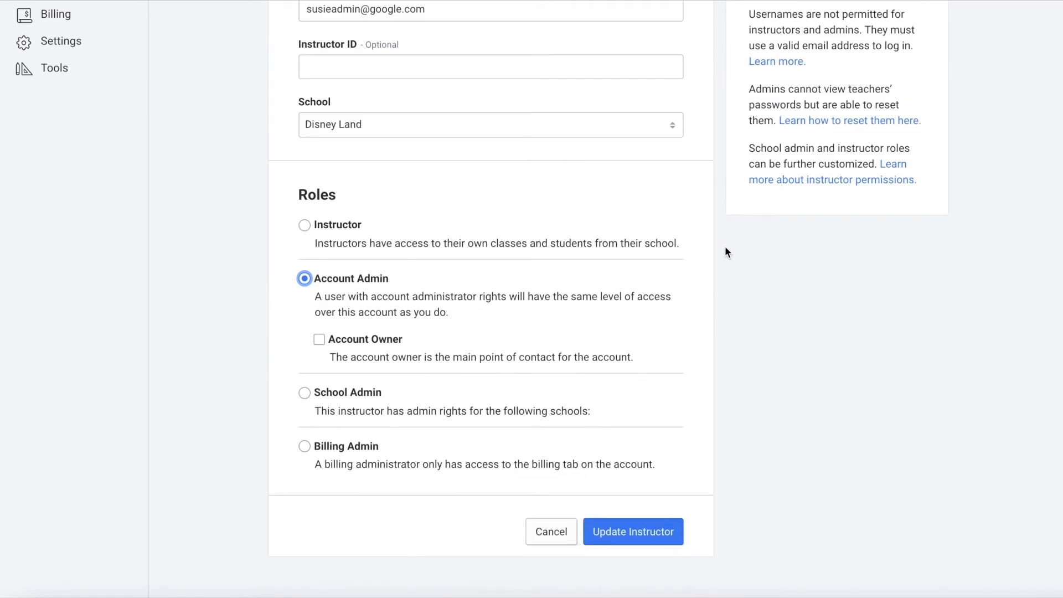
click(644, 531)
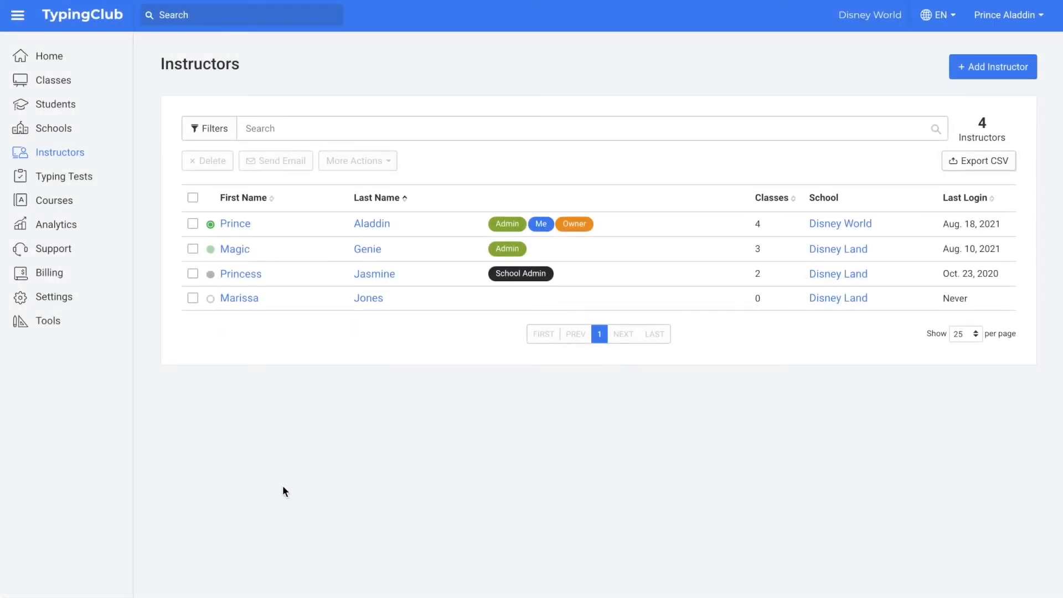
Step: Permanently delete the newly added instructor
click(192, 299)
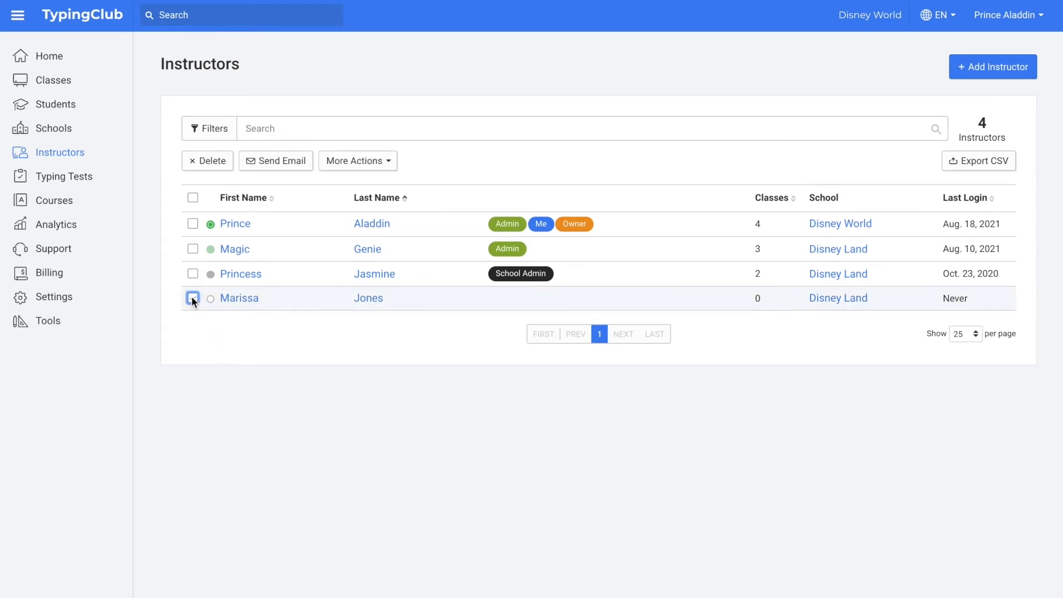
click(204, 160)
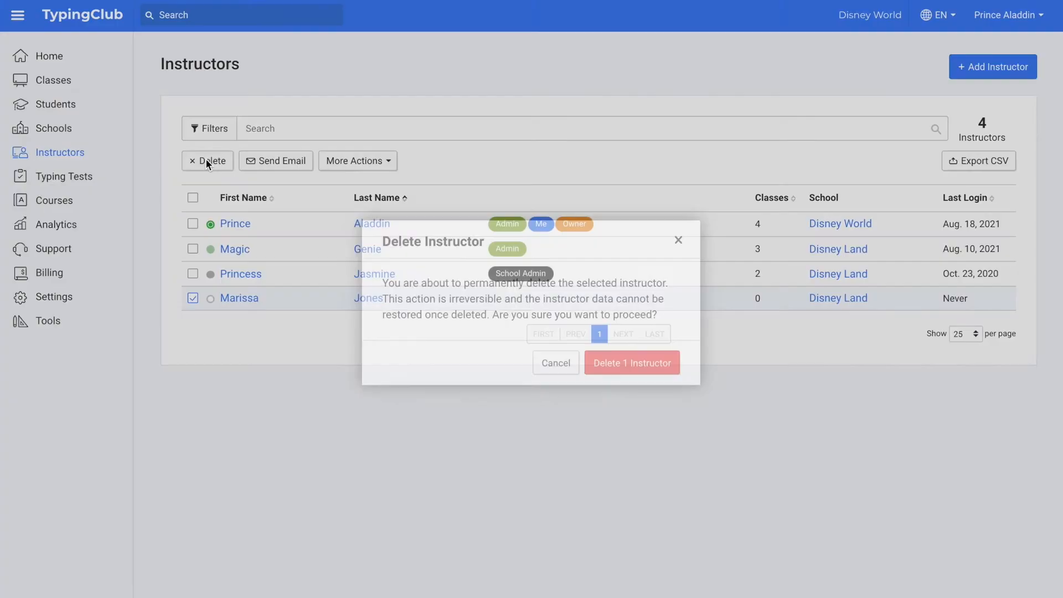
click(630, 362)
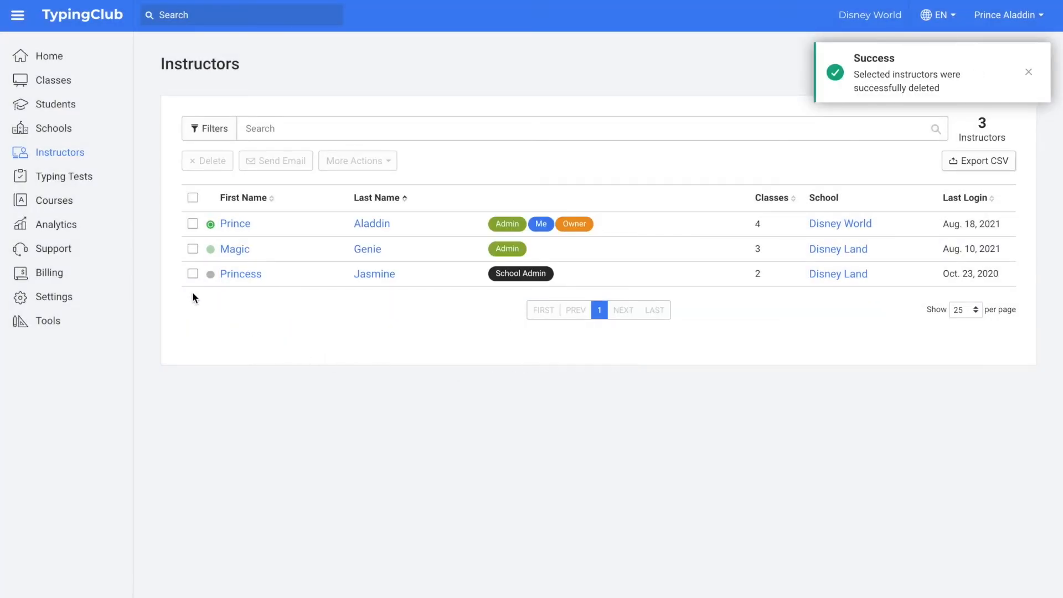
Step: Archive the school admin instructor
click(192, 274)
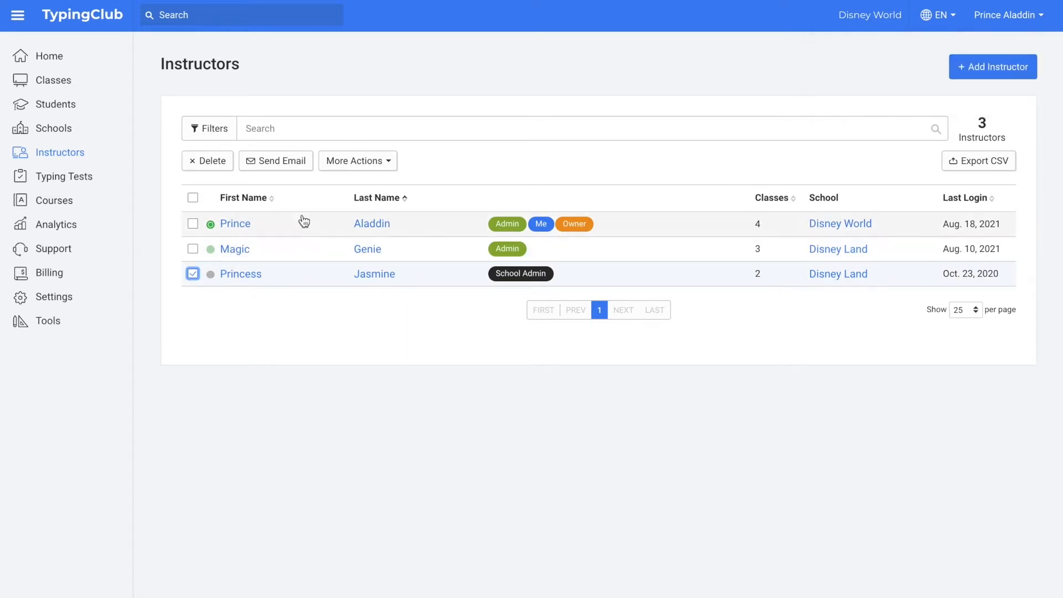
click(385, 162)
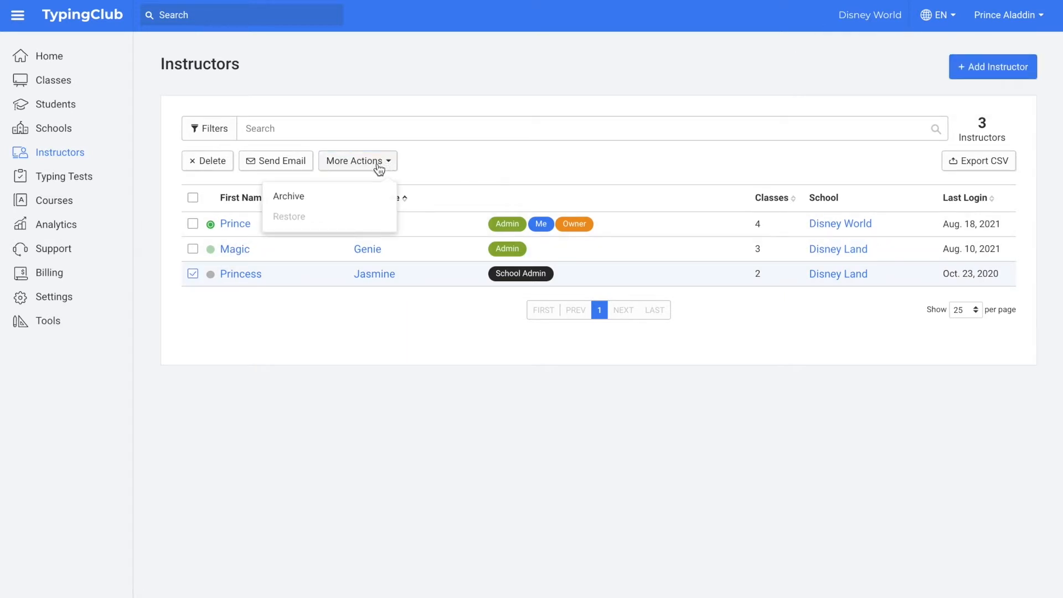
click(349, 197)
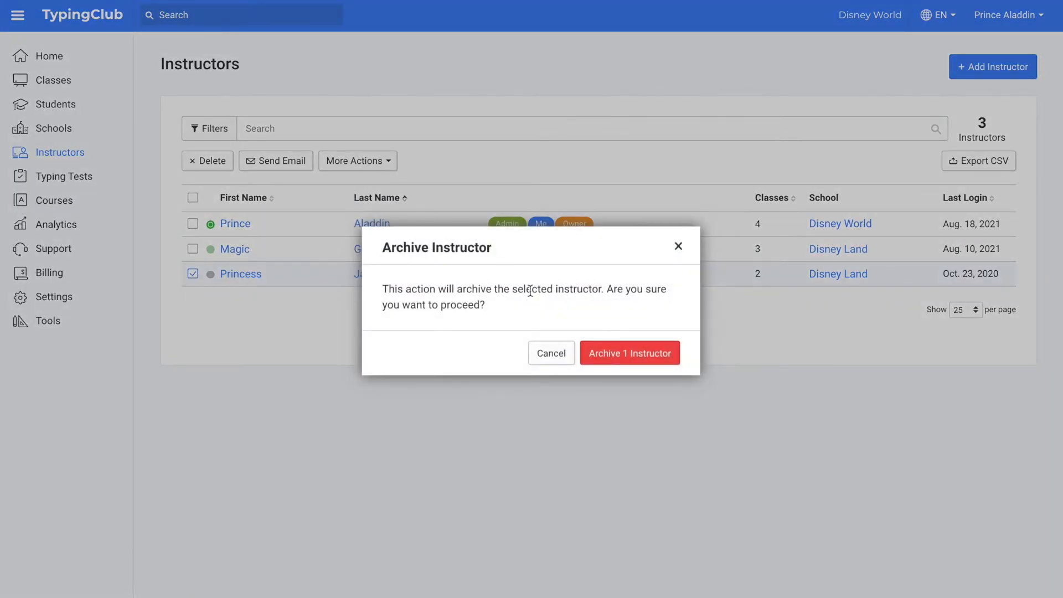
click(622, 362)
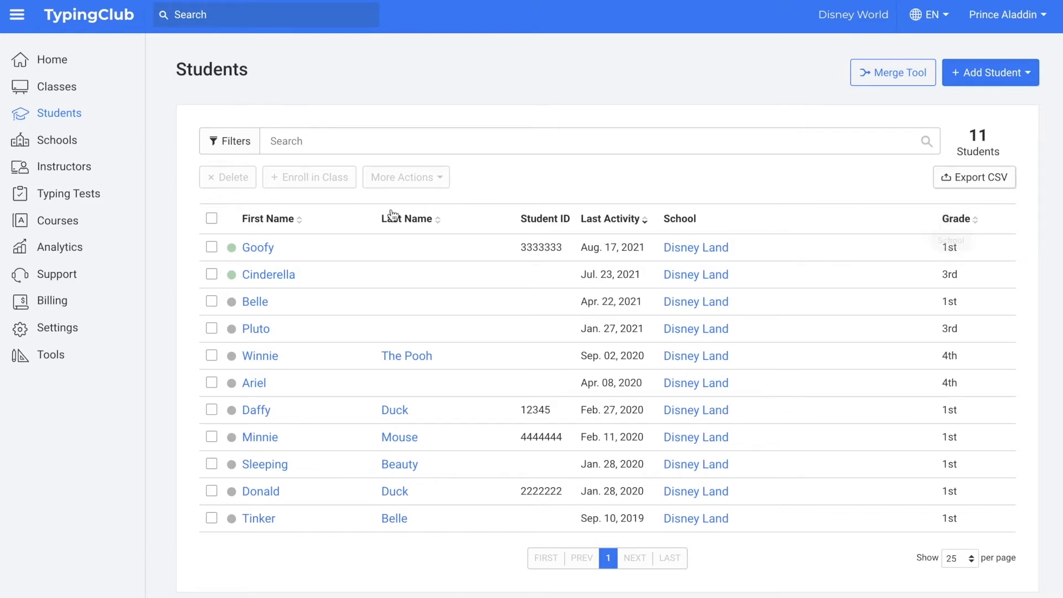
Step: Sort students by first name, then by last activity with most recent first
click(300, 226)
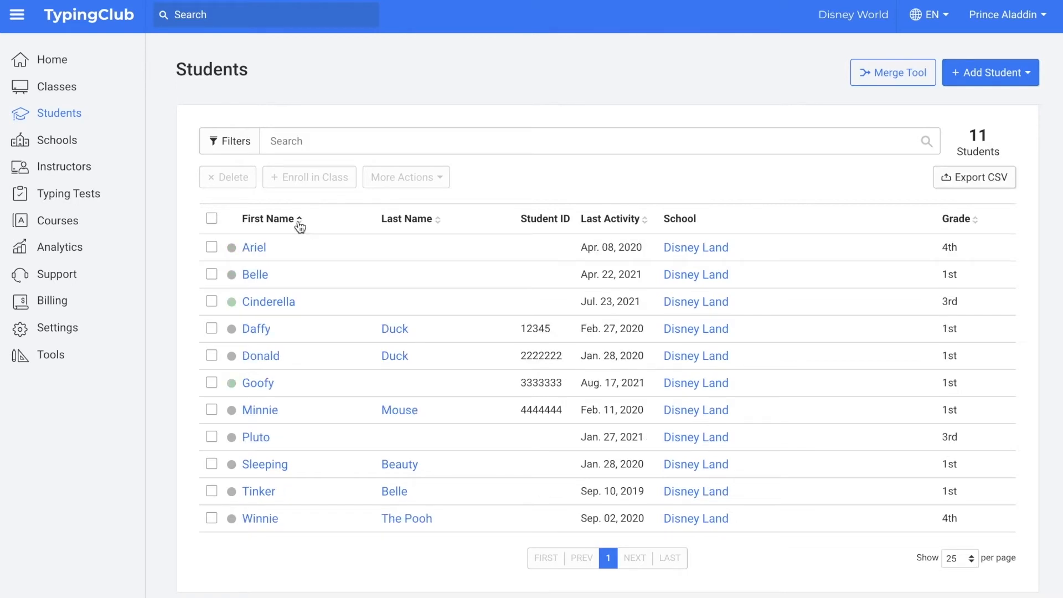
click(646, 221)
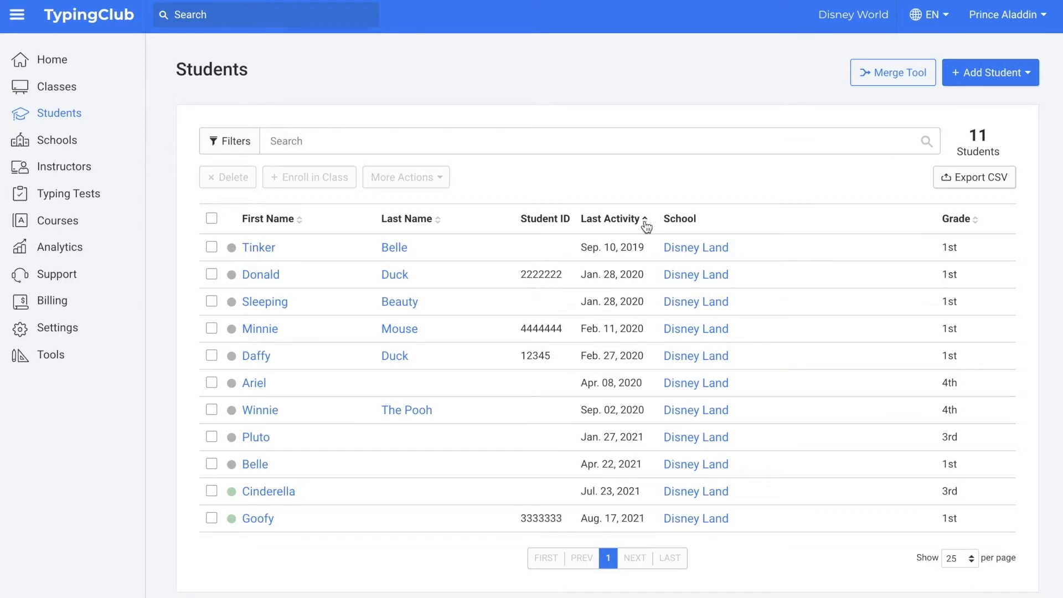
click(645, 220)
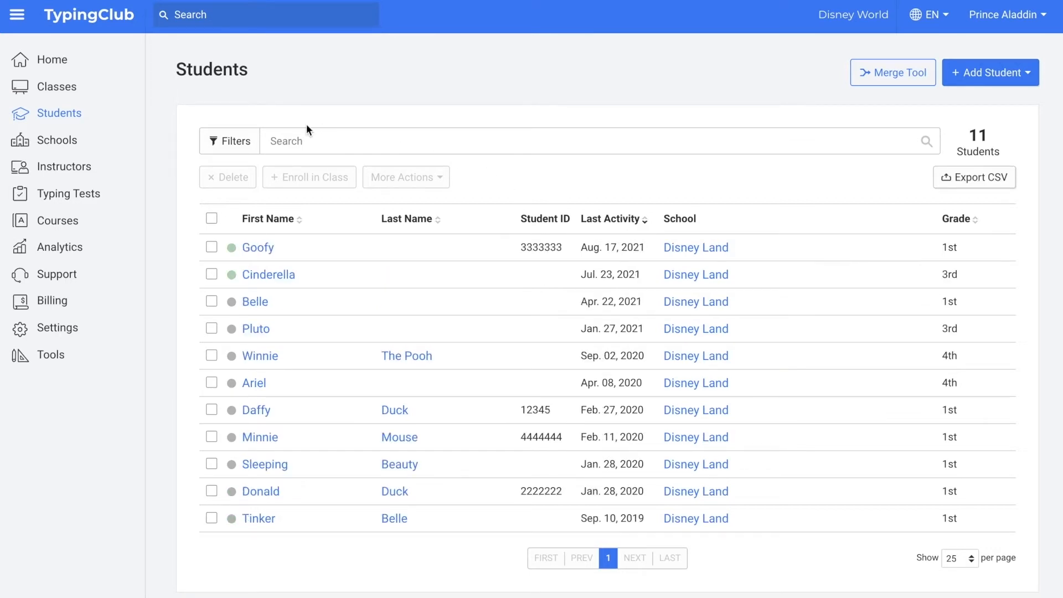
click(236, 141)
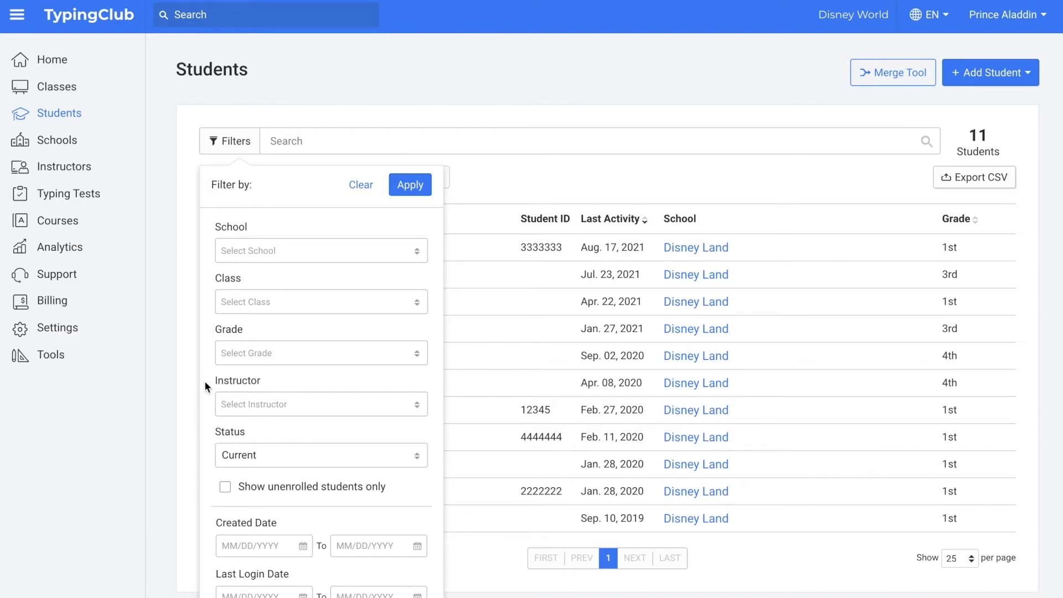
Step: Keep status Current and apply a 4th-grade filter to the Students list
click(260, 454)
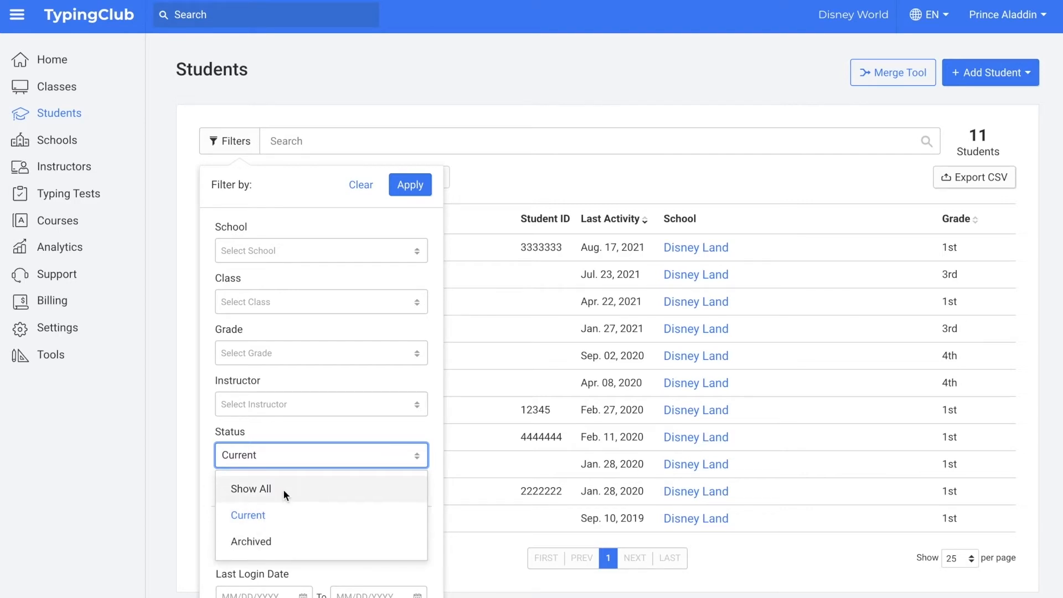
click(282, 456)
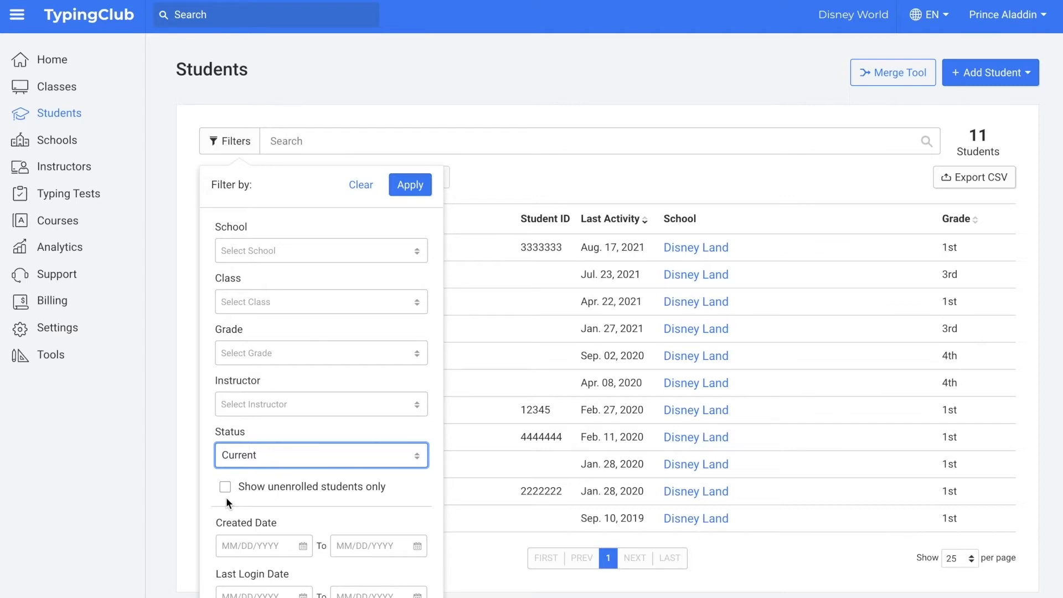
scroll(211, 487, down, 2)
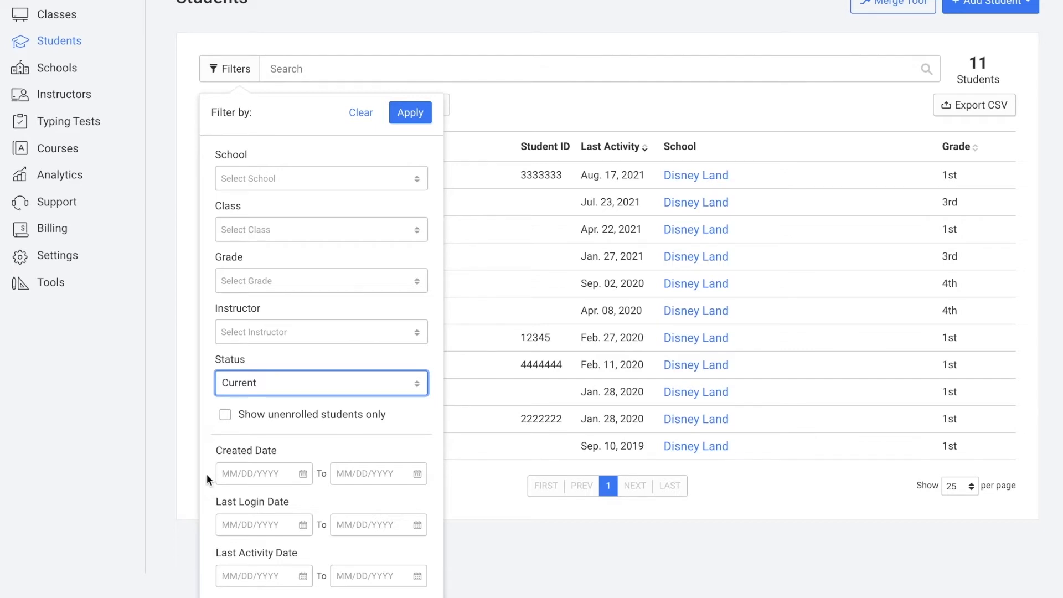
scroll(207, 474, up, 2)
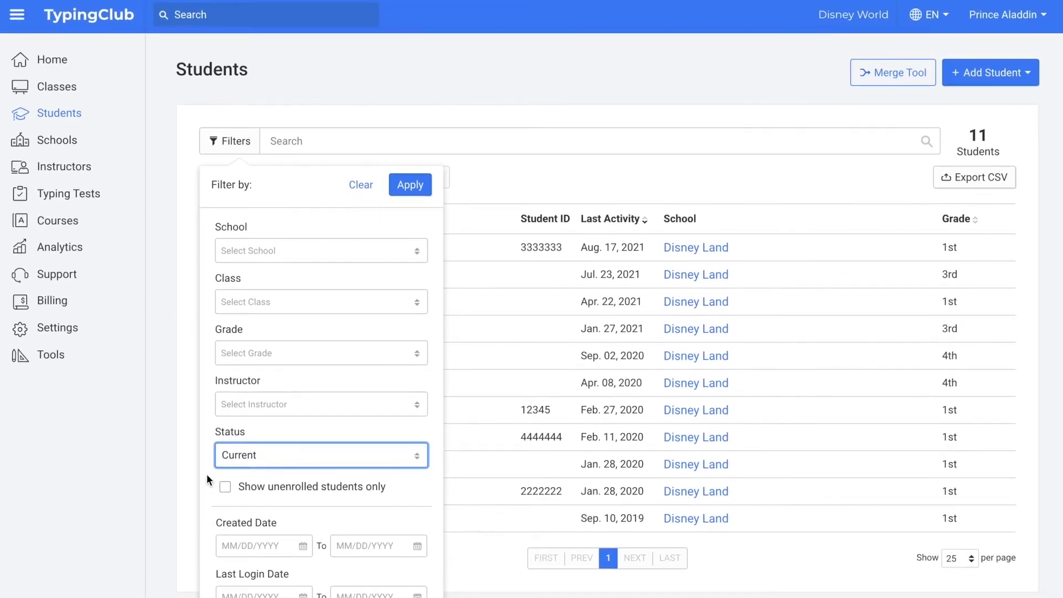
click(275, 358)
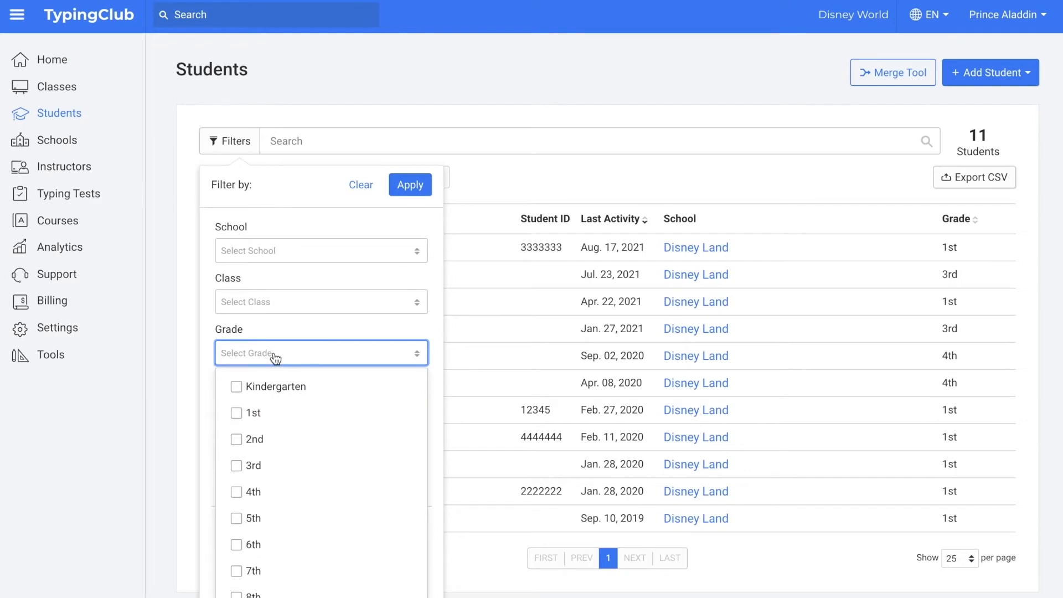
click(236, 492)
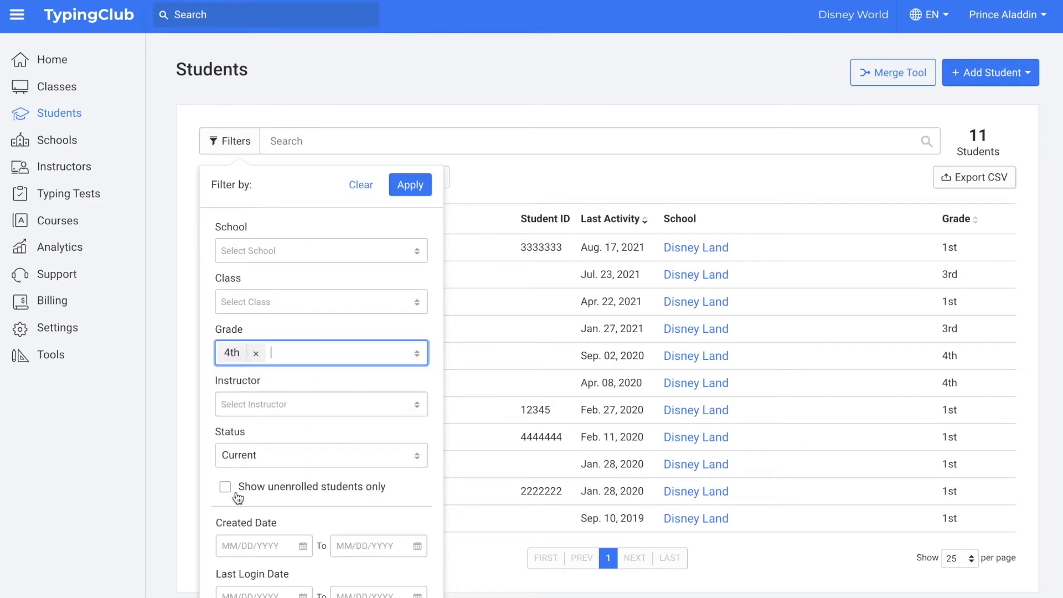
click(422, 188)
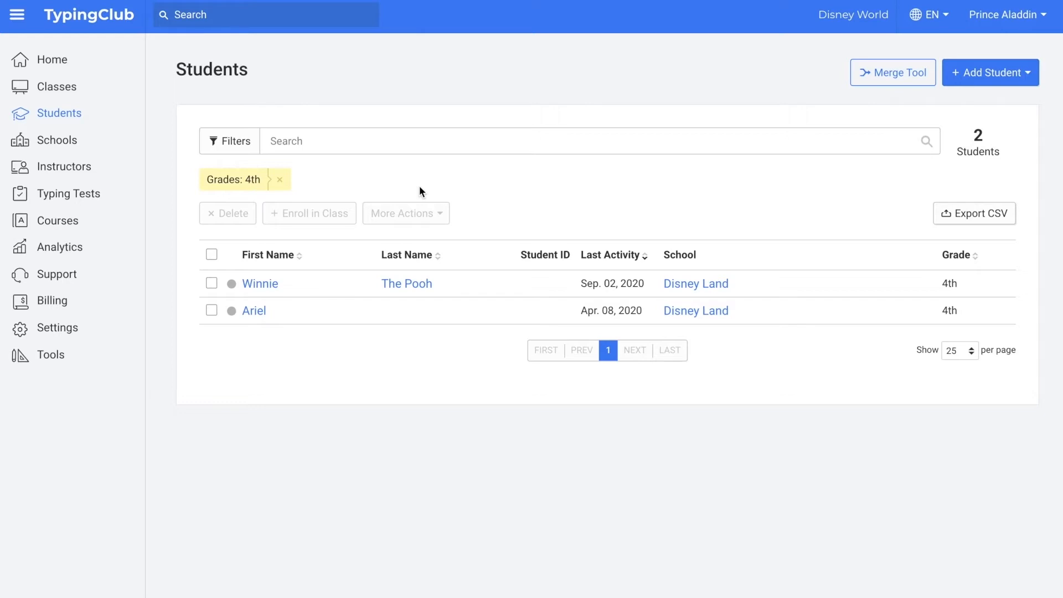
Step: Archive both filtered 4th-grade students and clear the Grades: 4th filter
click(211, 255)
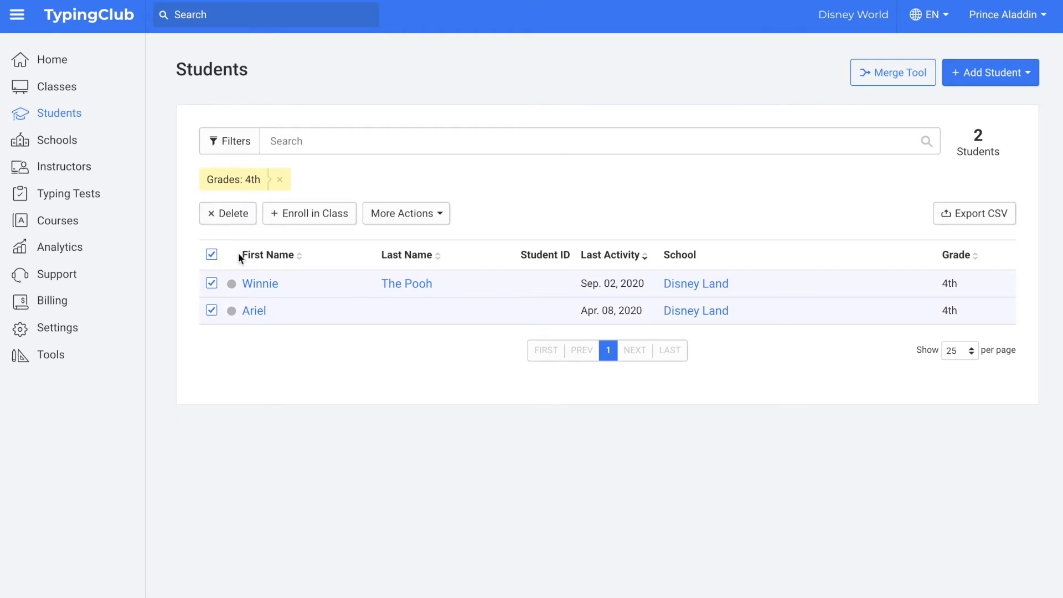
click(434, 214)
click(377, 302)
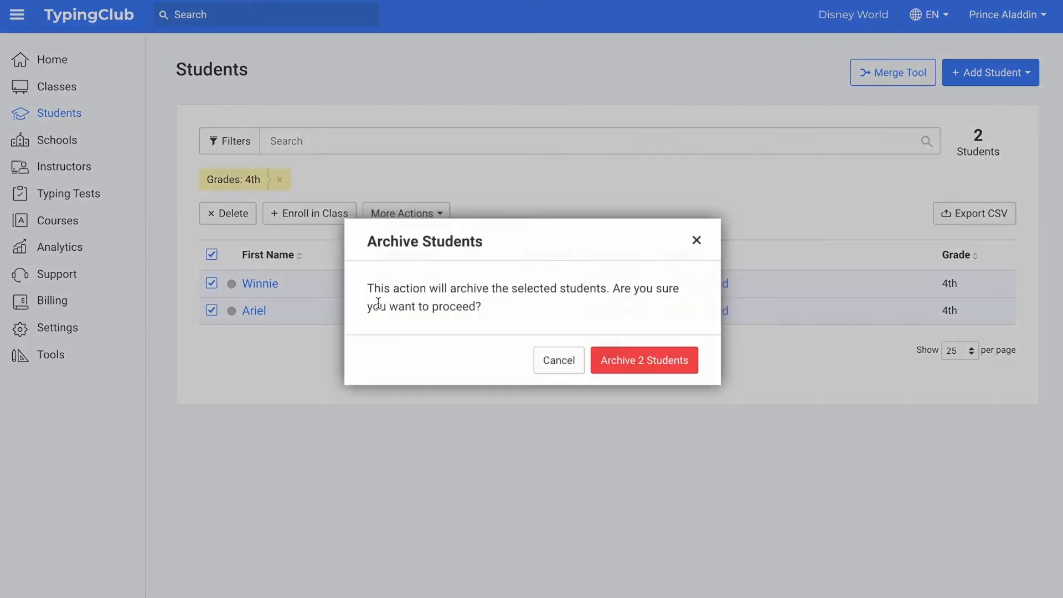
click(650, 360)
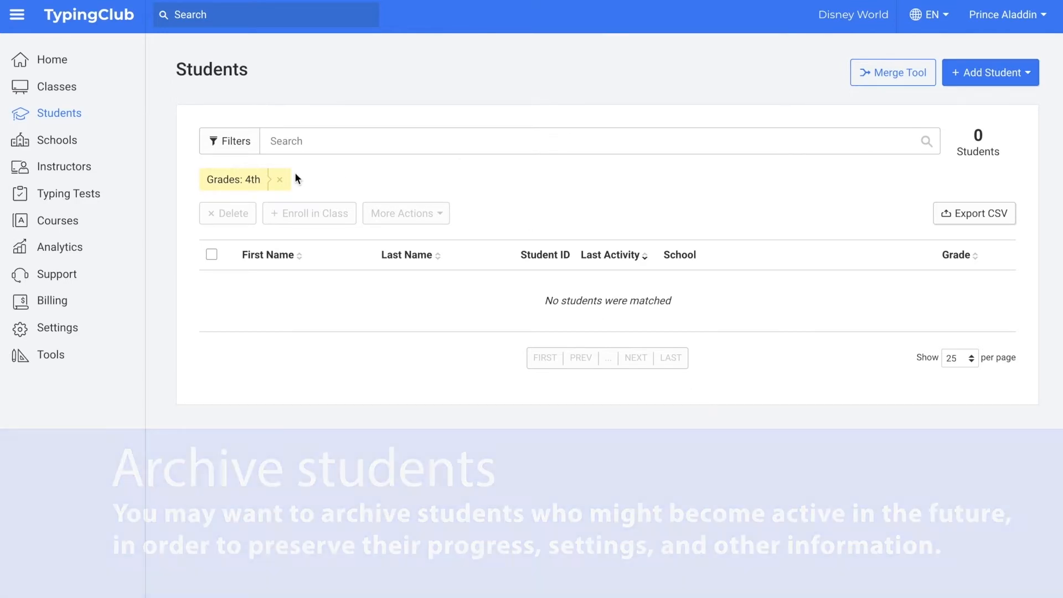
click(279, 178)
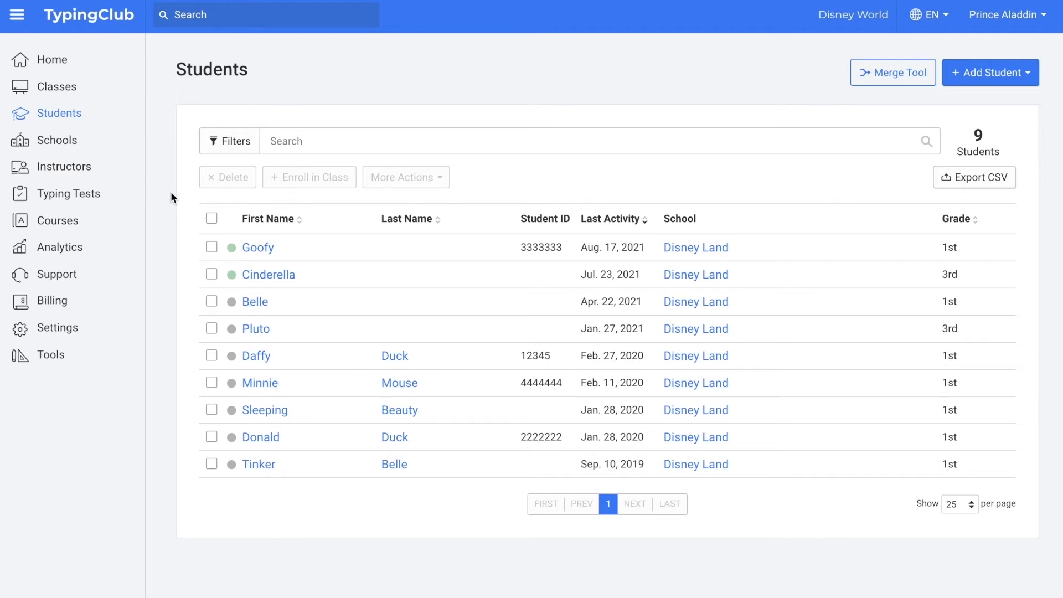
Step: Move all nine selected students up one grade
click(211, 219)
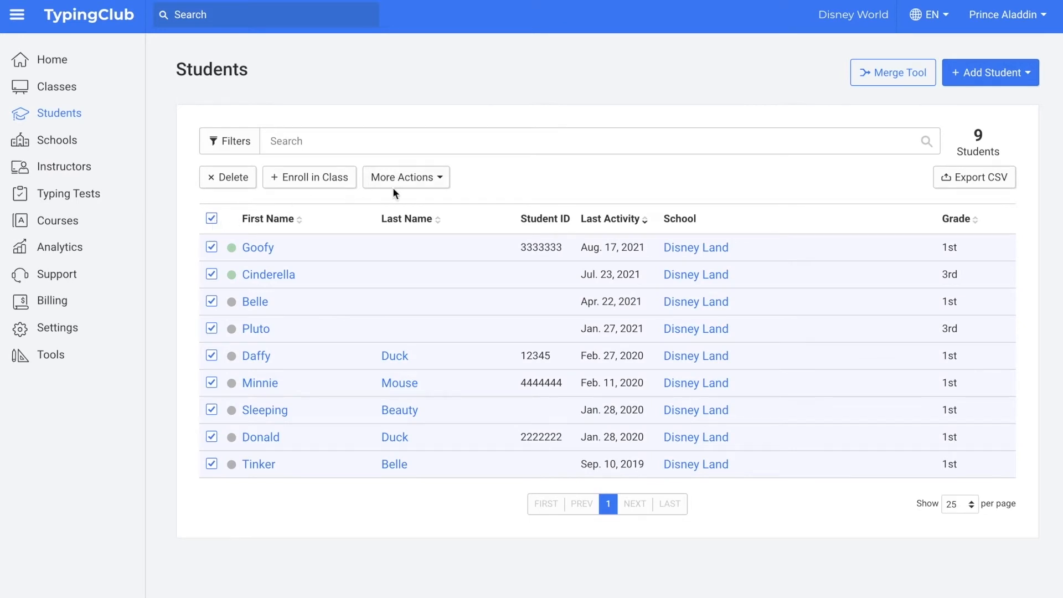
click(413, 178)
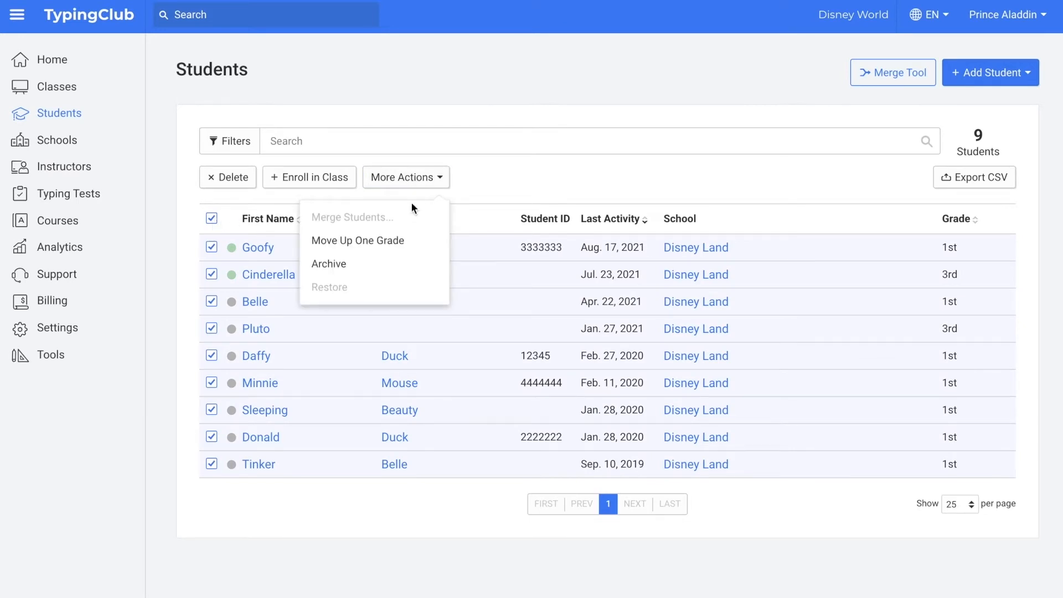
click(404, 241)
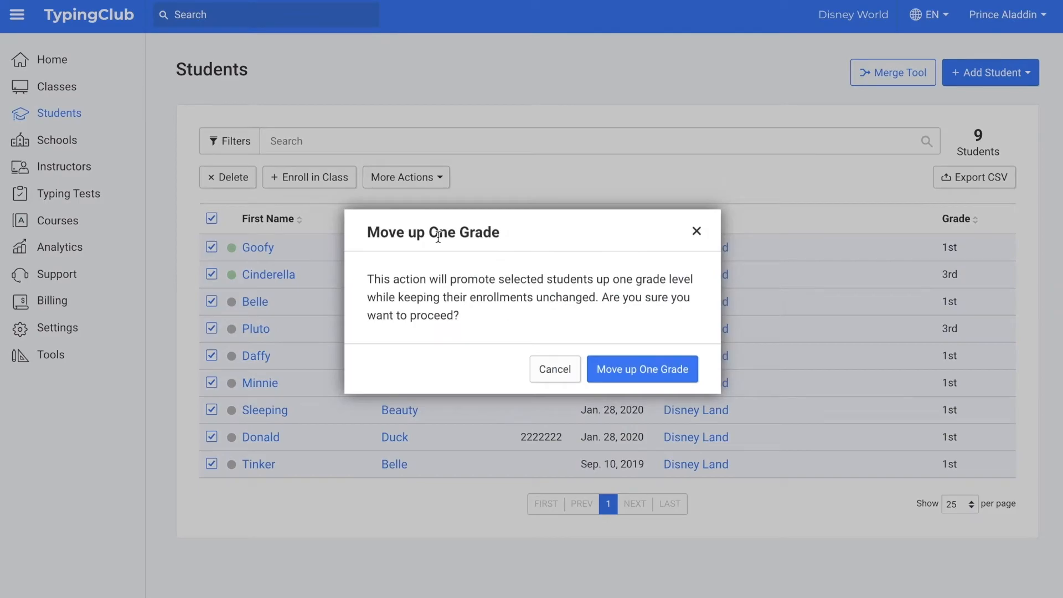
click(643, 371)
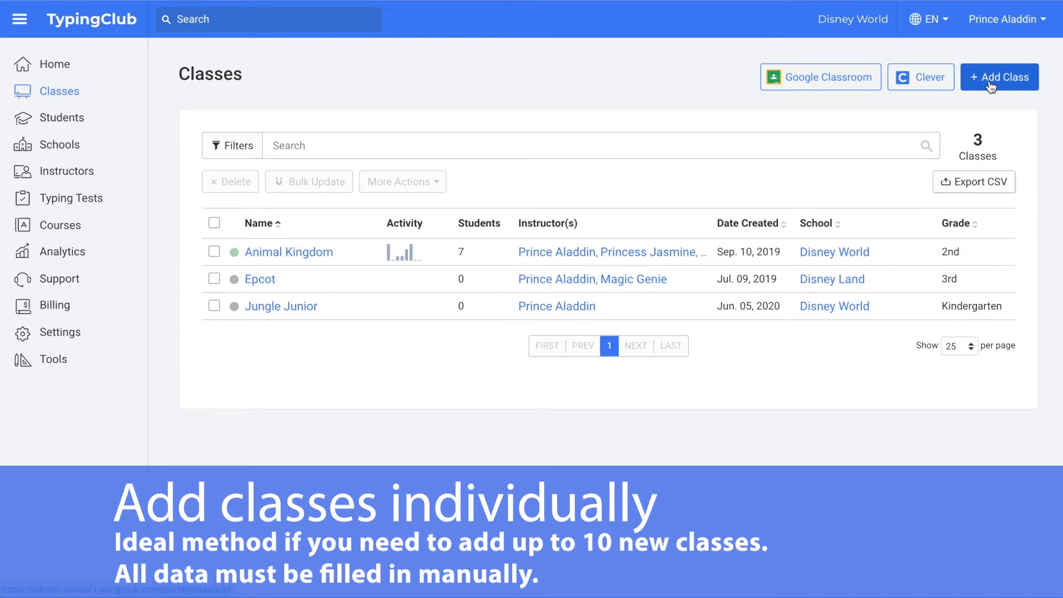
Step: Create the class 'Magic Kingdom' for Disney Land, grade 9th
click(990, 83)
click(465, 184)
text(Magic Kingdom)
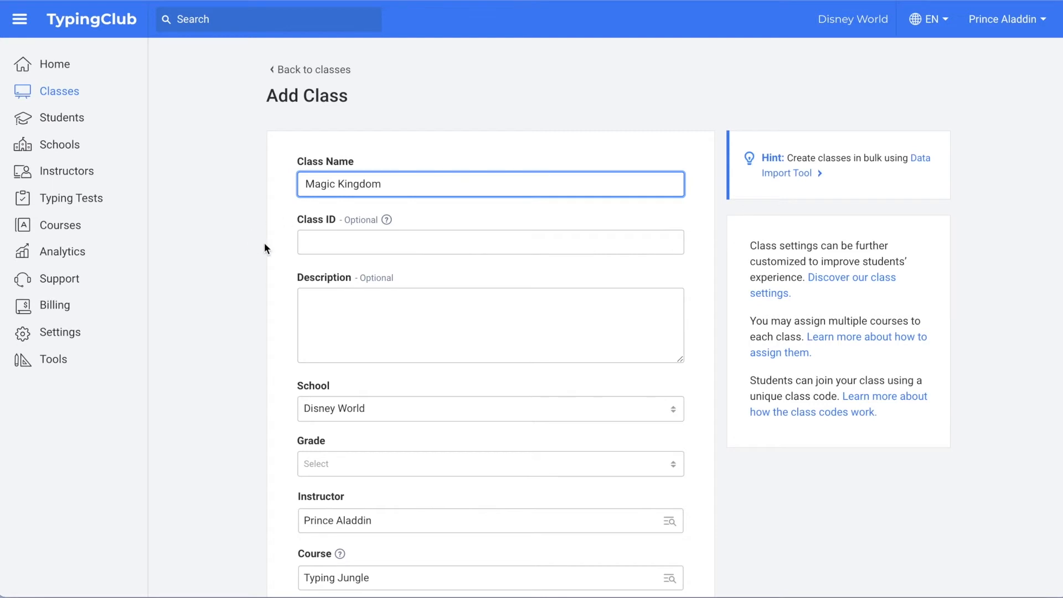
scroll(264, 243, down, 2)
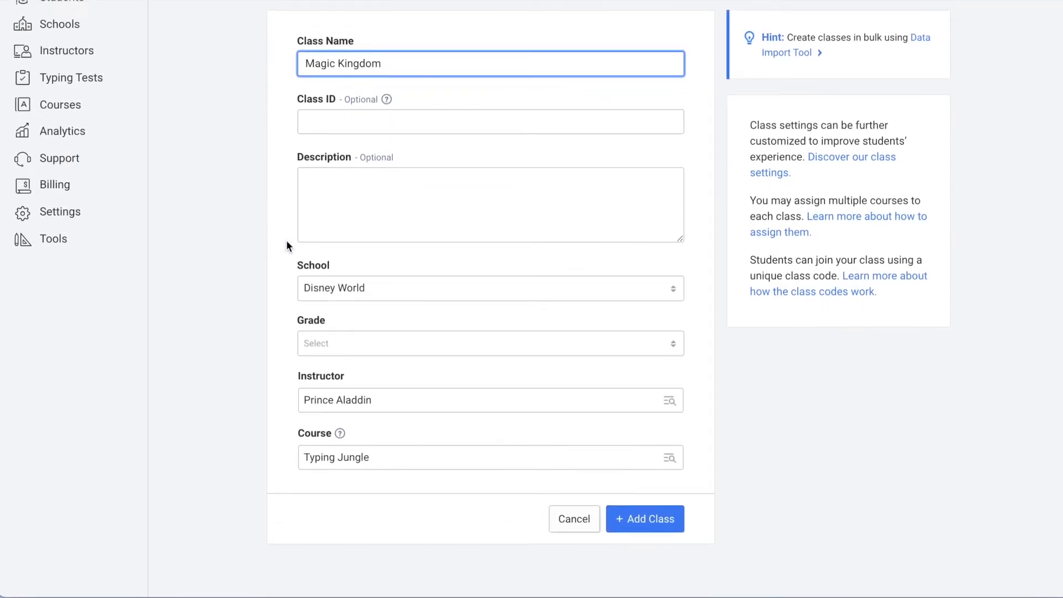
click(444, 289)
click(430, 320)
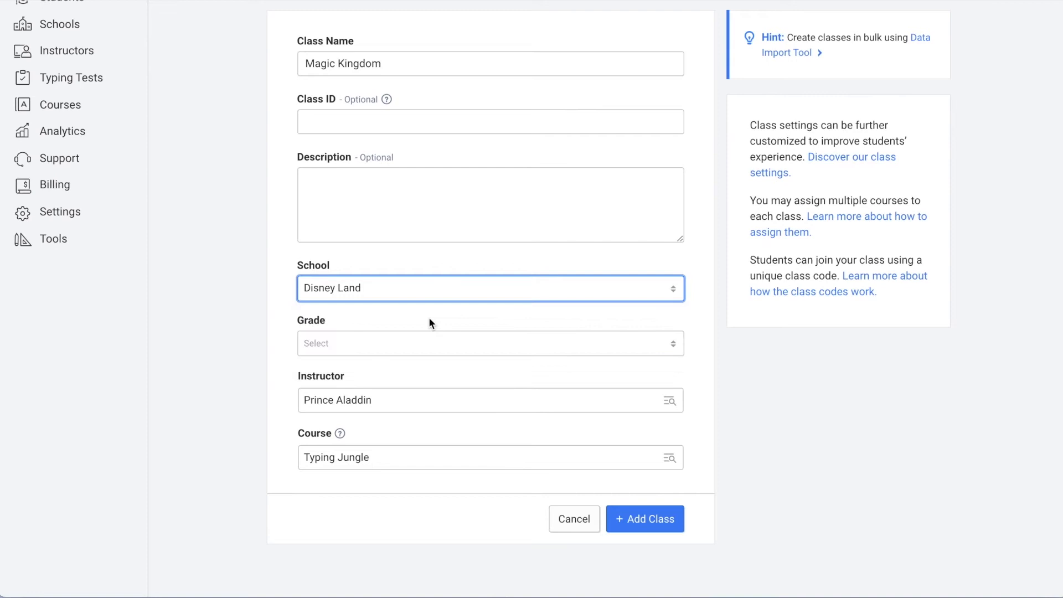
click(355, 344)
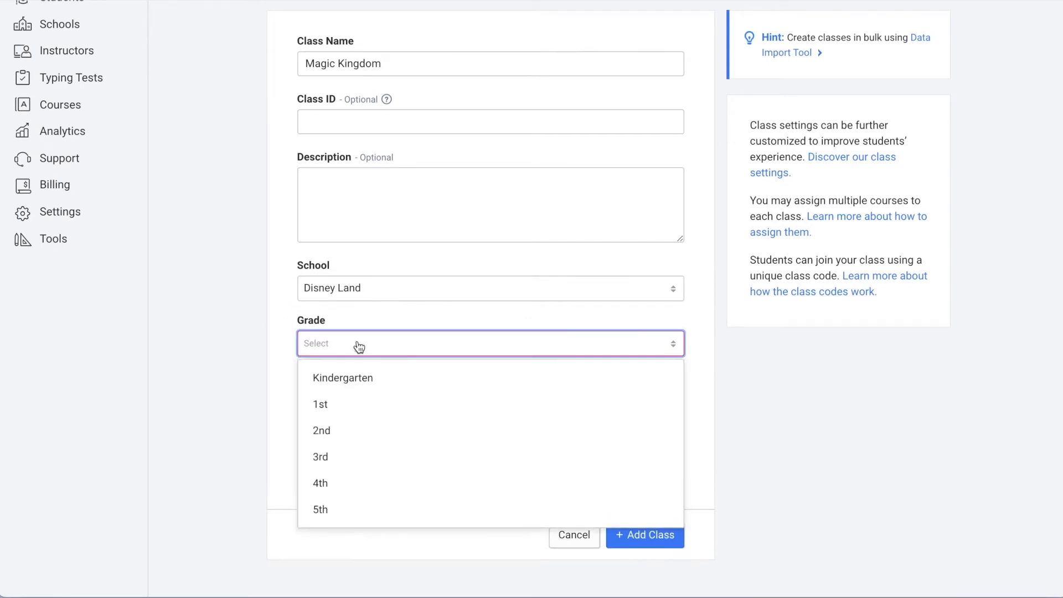
scroll(385, 434, down, 4)
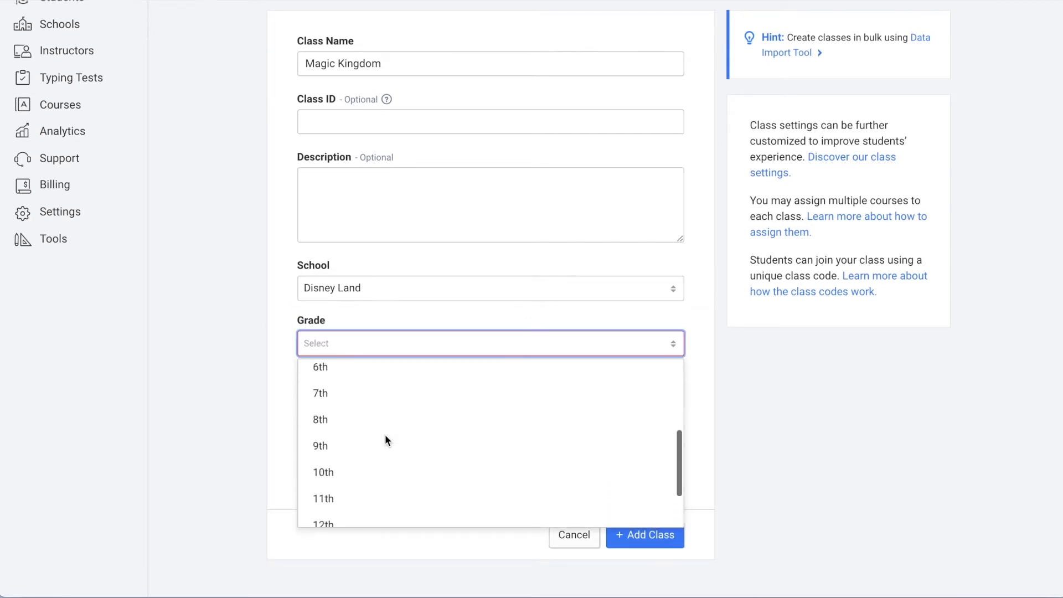
scroll(384, 434, down, 1)
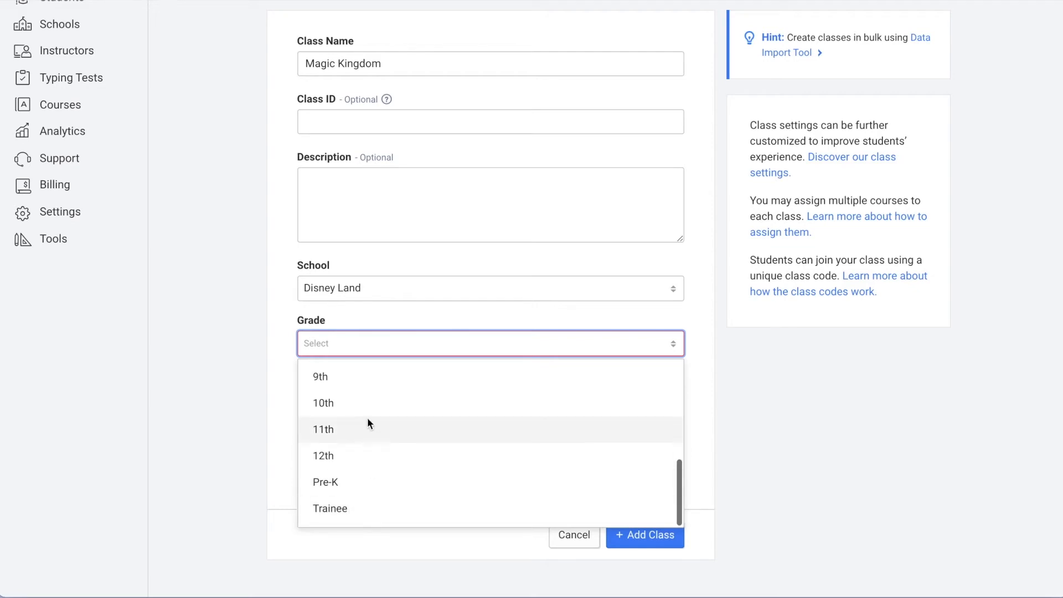
click(357, 377)
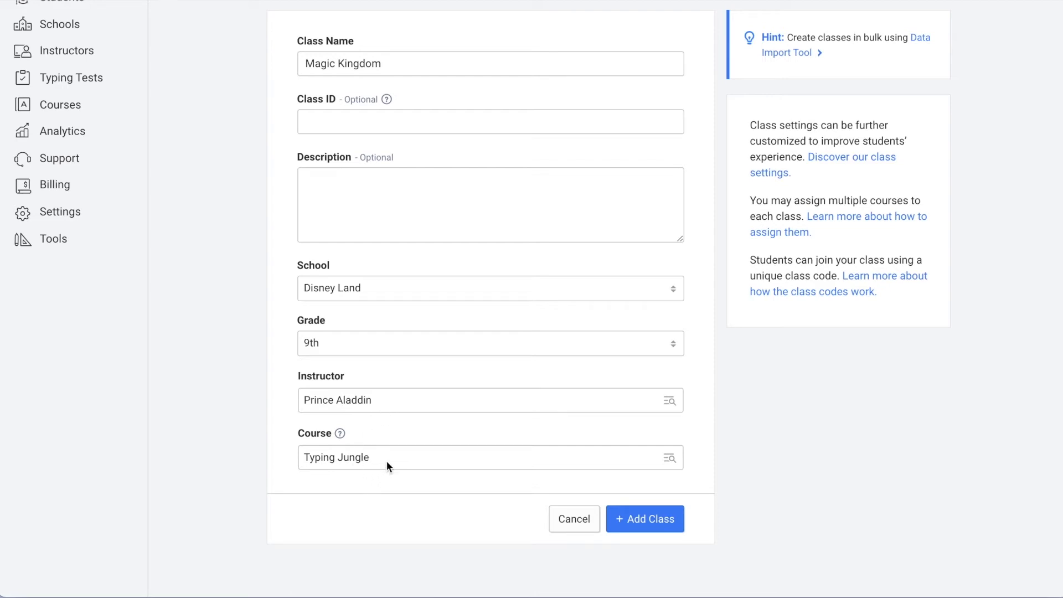
click(665, 521)
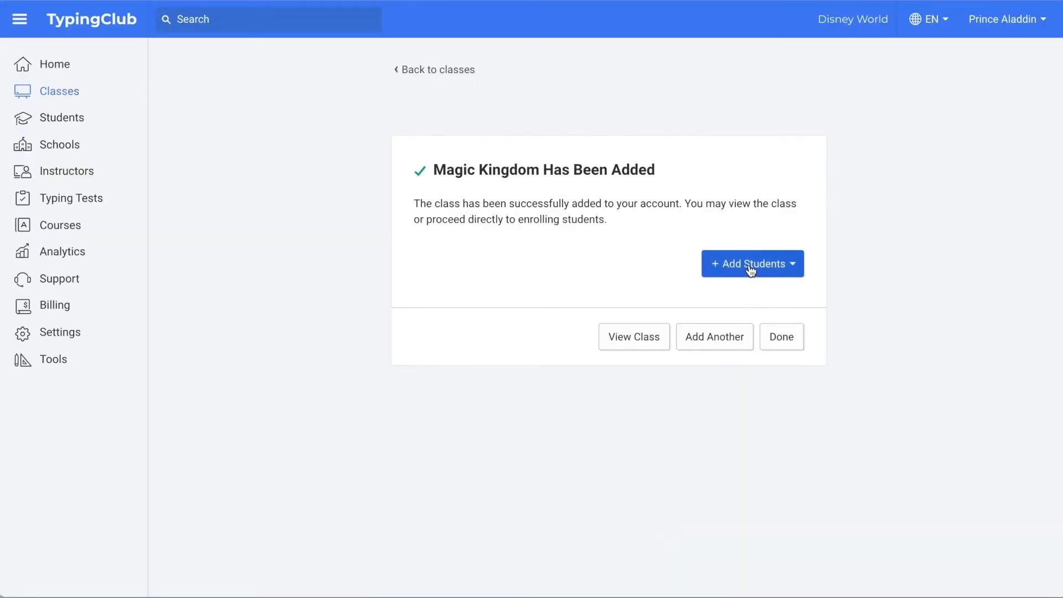
click(795, 342)
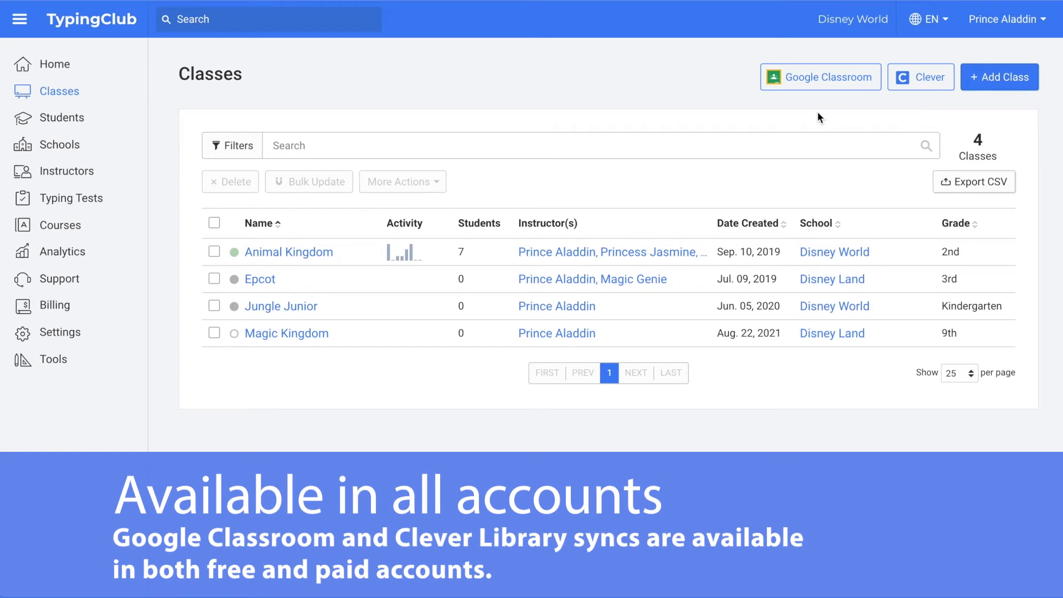
Step: Import the Disney 2021-2022 class from Google Classroom
click(816, 79)
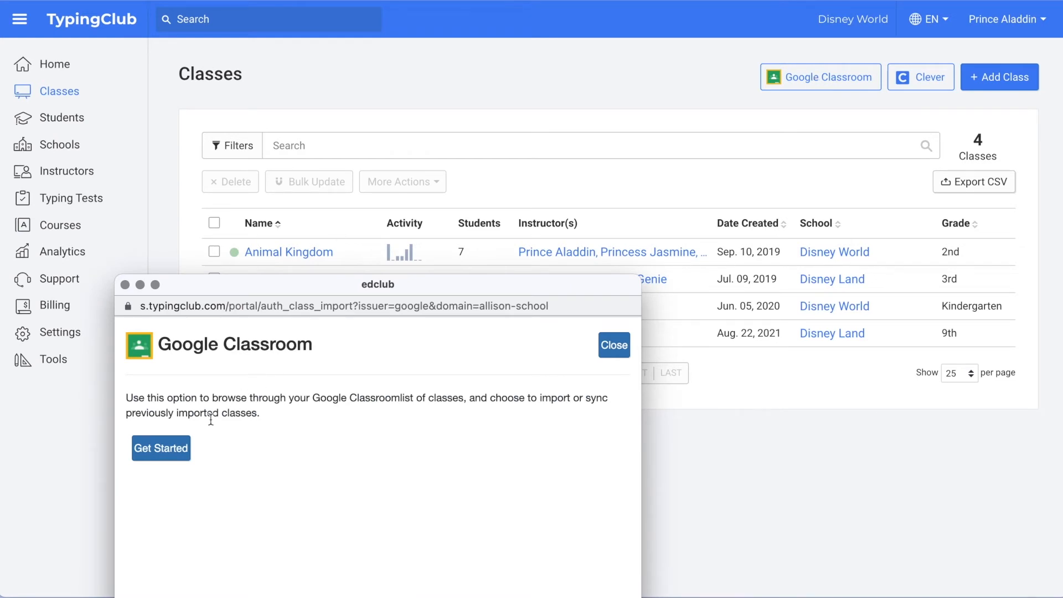
click(170, 451)
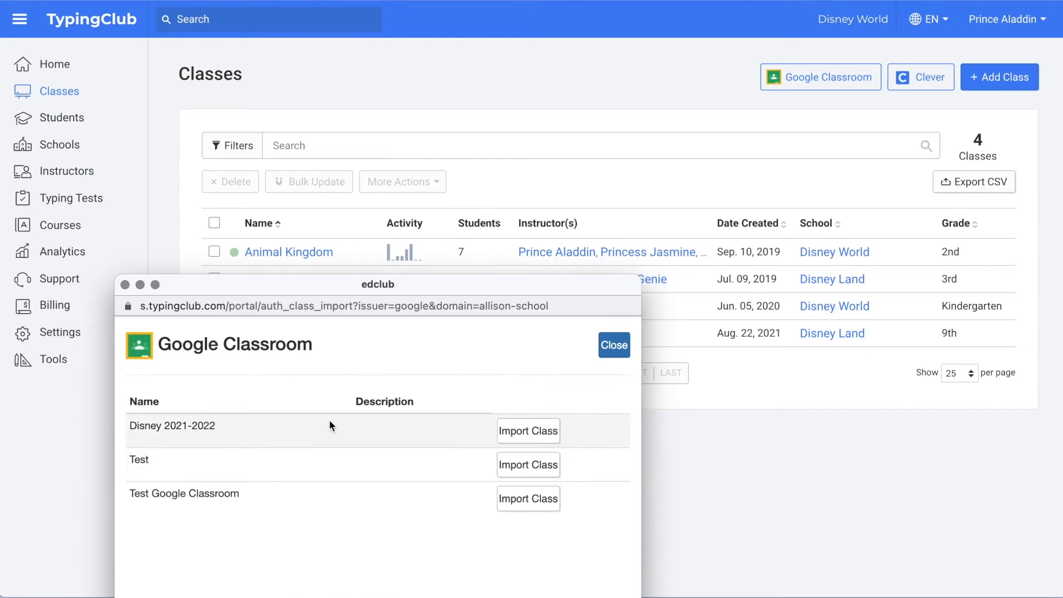
click(530, 431)
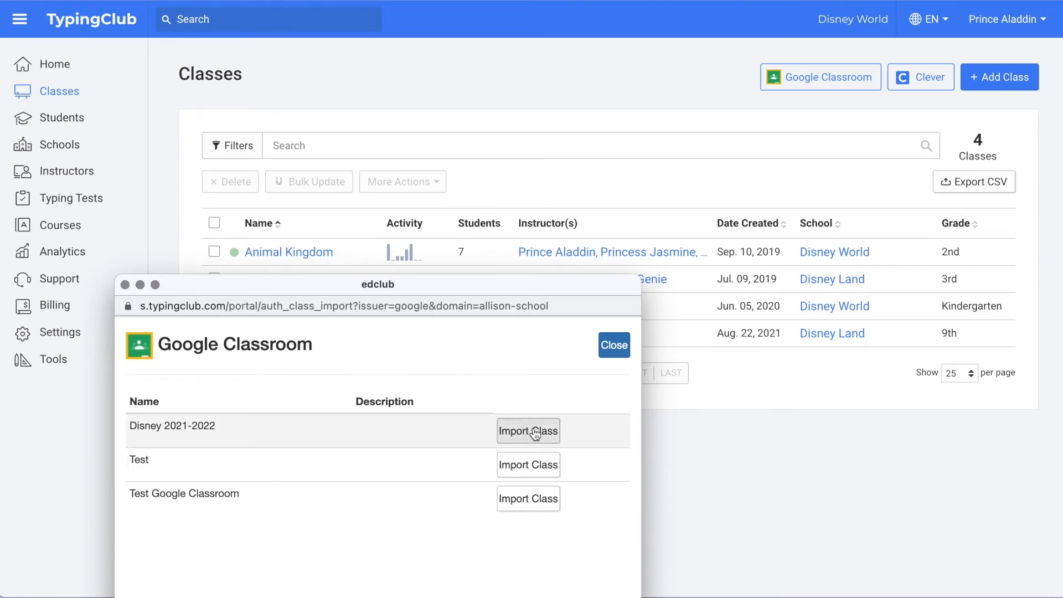
click(609, 350)
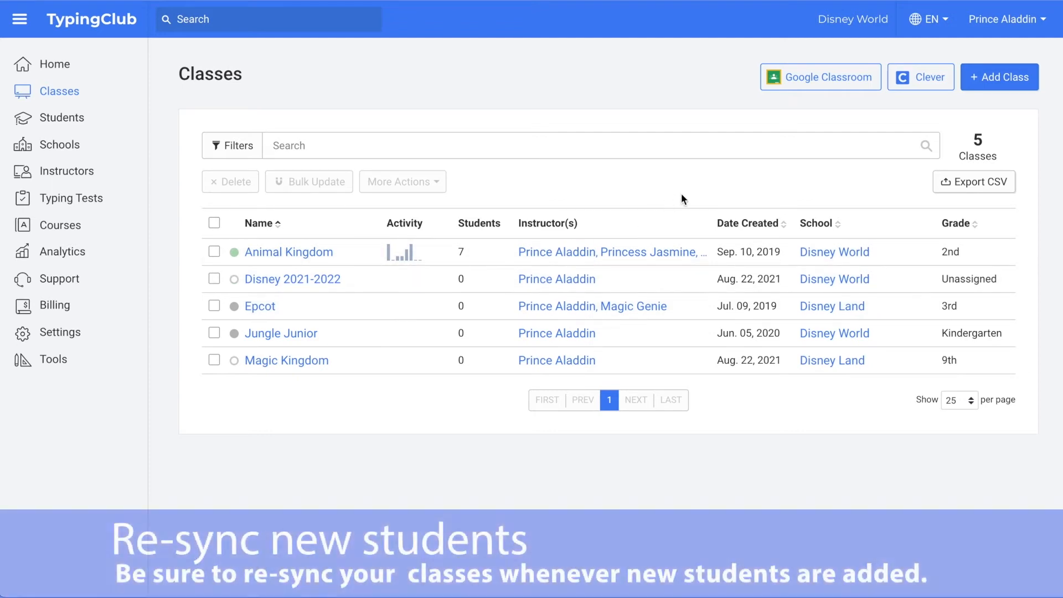
Step: Re-sync the Disney 2021-2022 class from Google Classroom
click(835, 81)
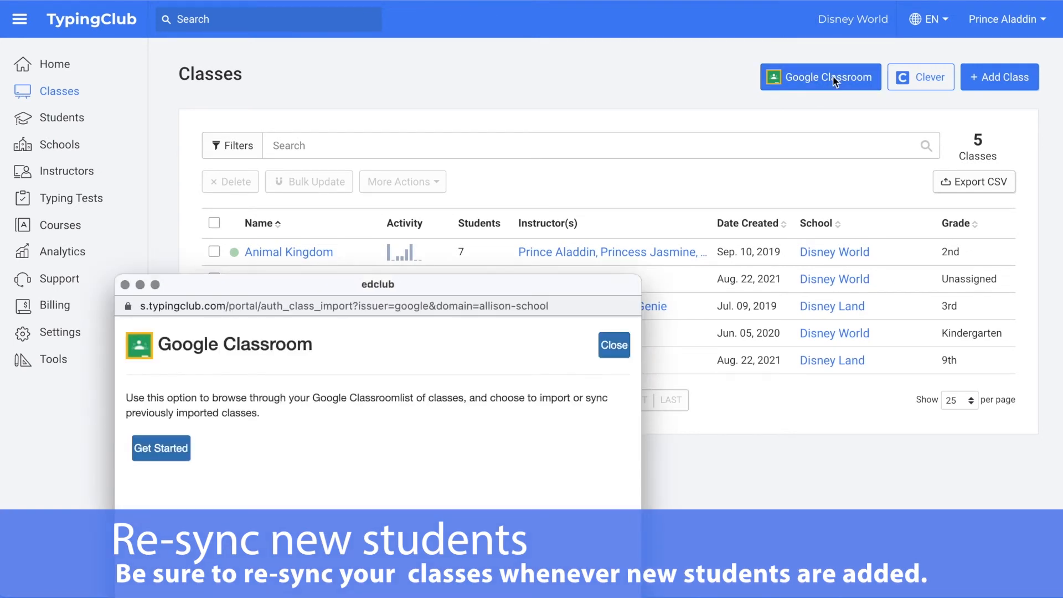
click(168, 452)
click(511, 431)
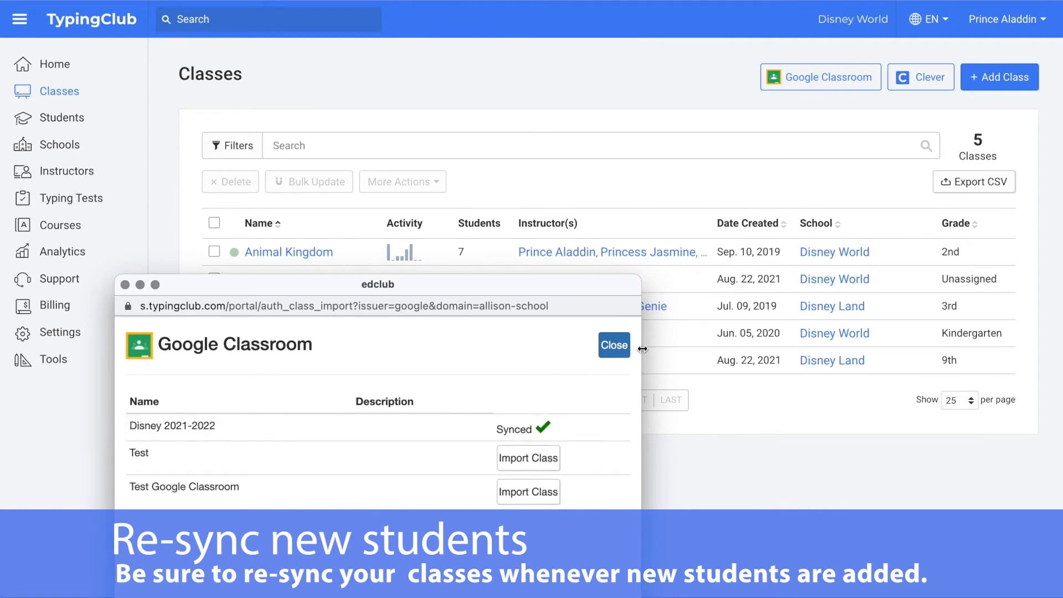
click(616, 347)
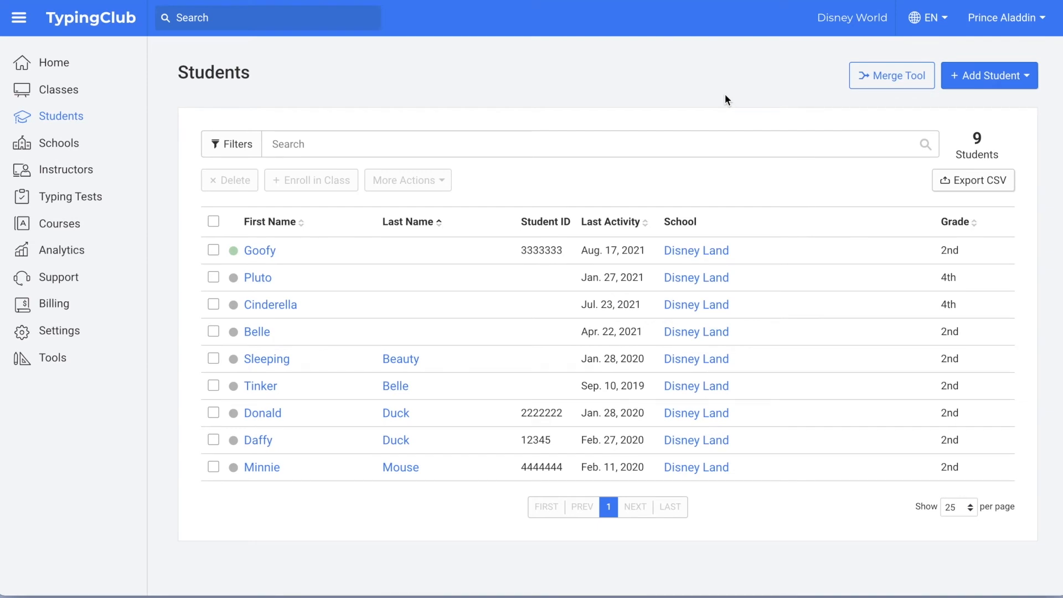
Step: Start a single new student and enter their first name, last name and username
click(1012, 78)
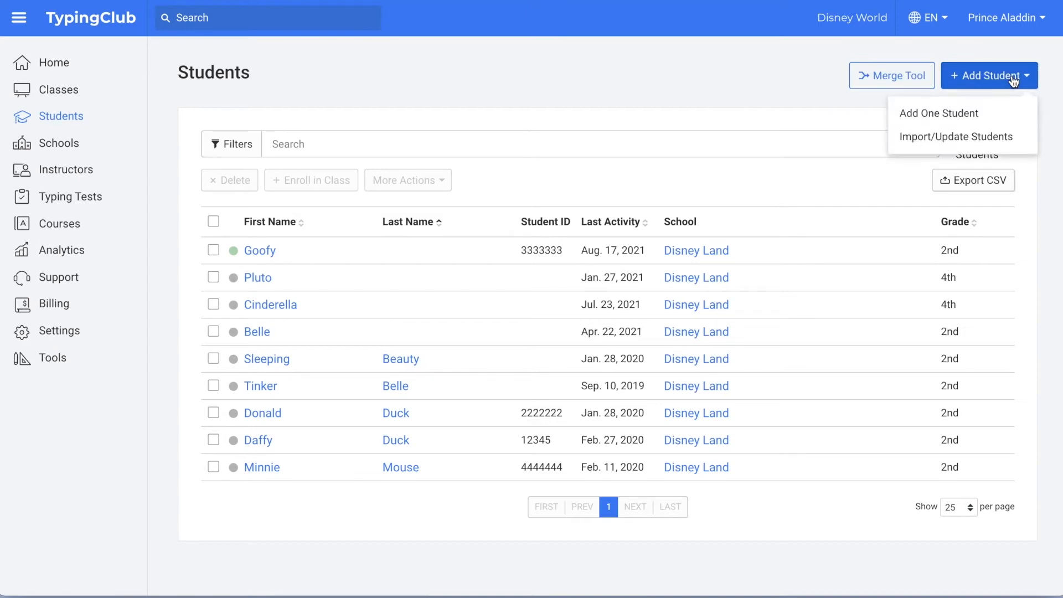
click(926, 112)
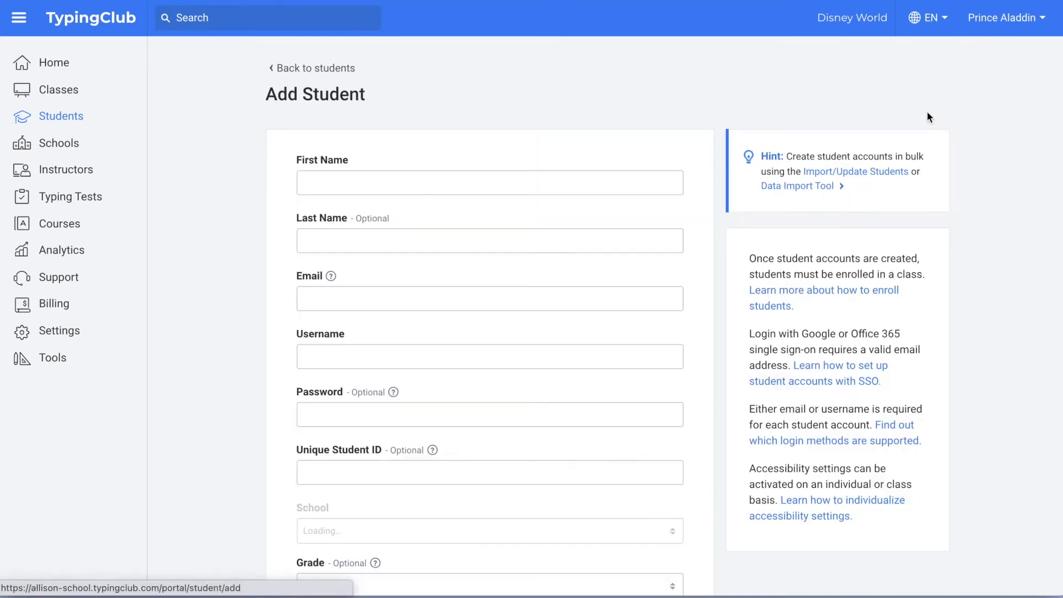
click(594, 186)
text(Peter)
click(556, 231)
text(Pan)
click(277, 297)
scroll(270, 296, down, 2)
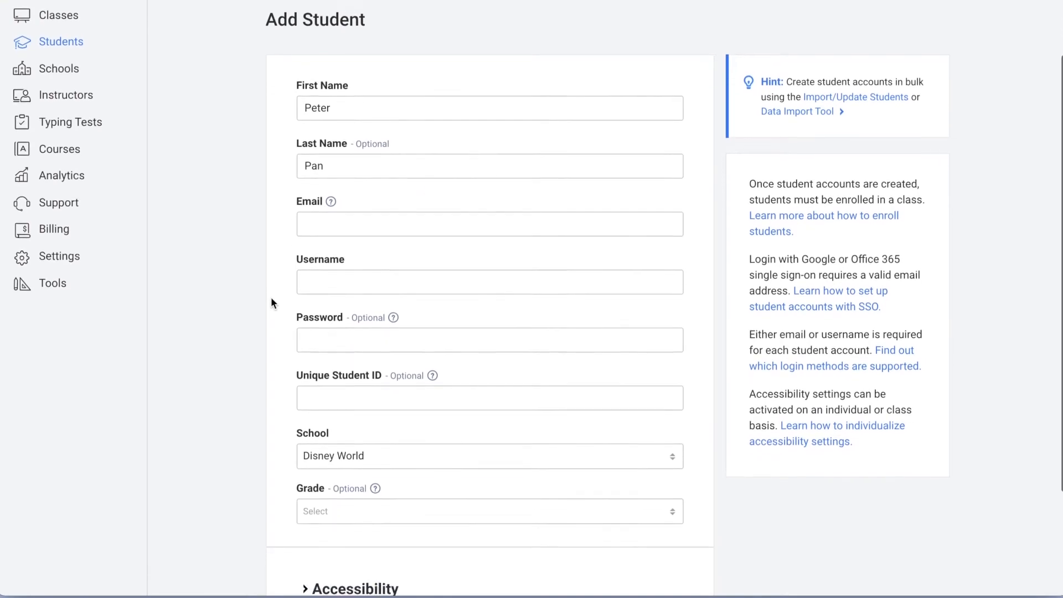
click(346, 244)
text(peterpan)
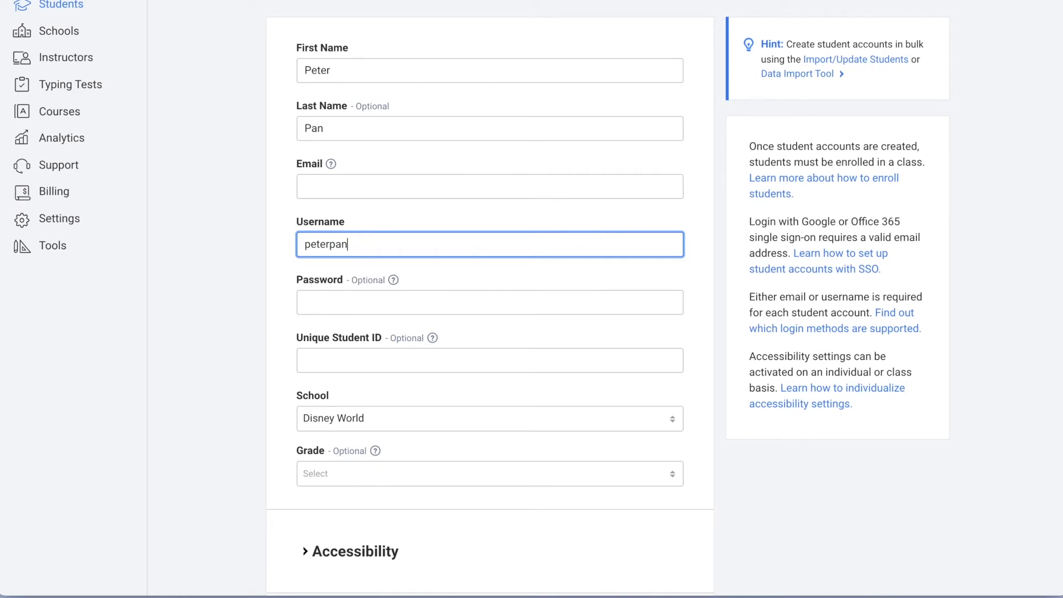
click(259, 270)
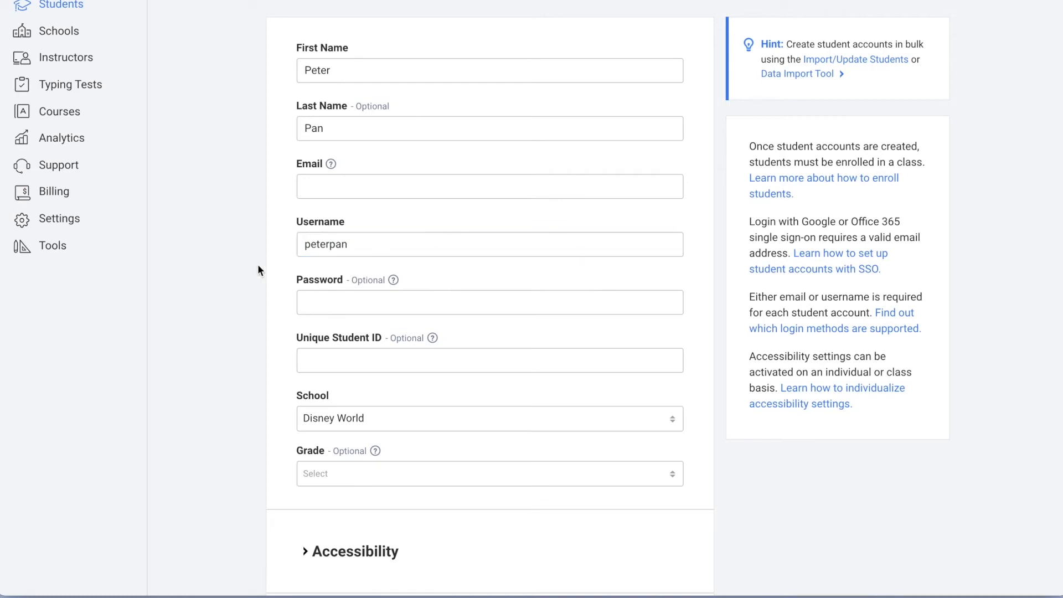
Step: Set the student's grade to 2nd, expand Accessibility, and create the account
scroll(258, 270, down, 1)
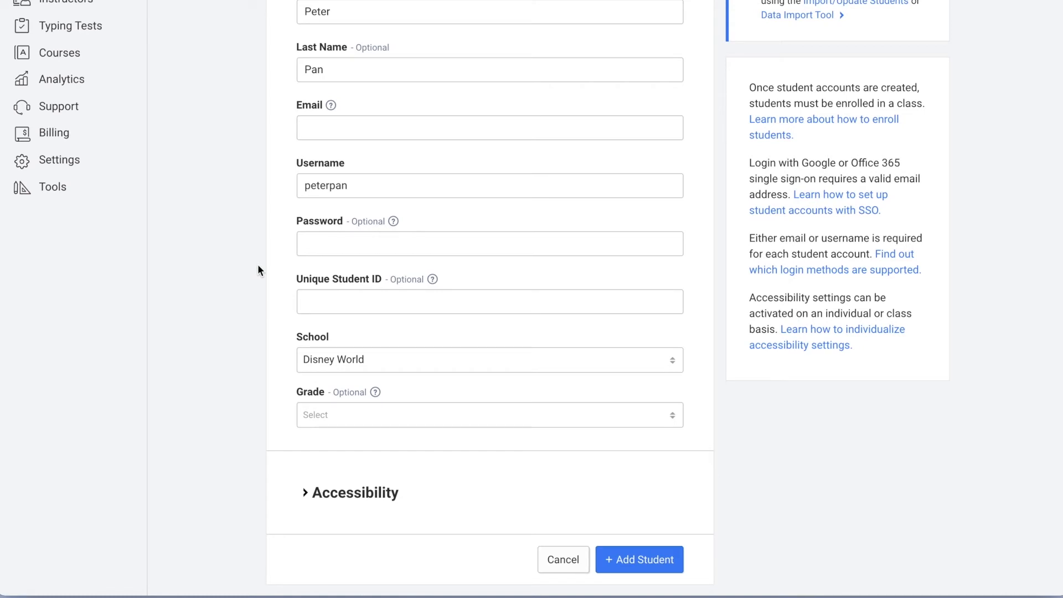
scroll(259, 265, down, 1)
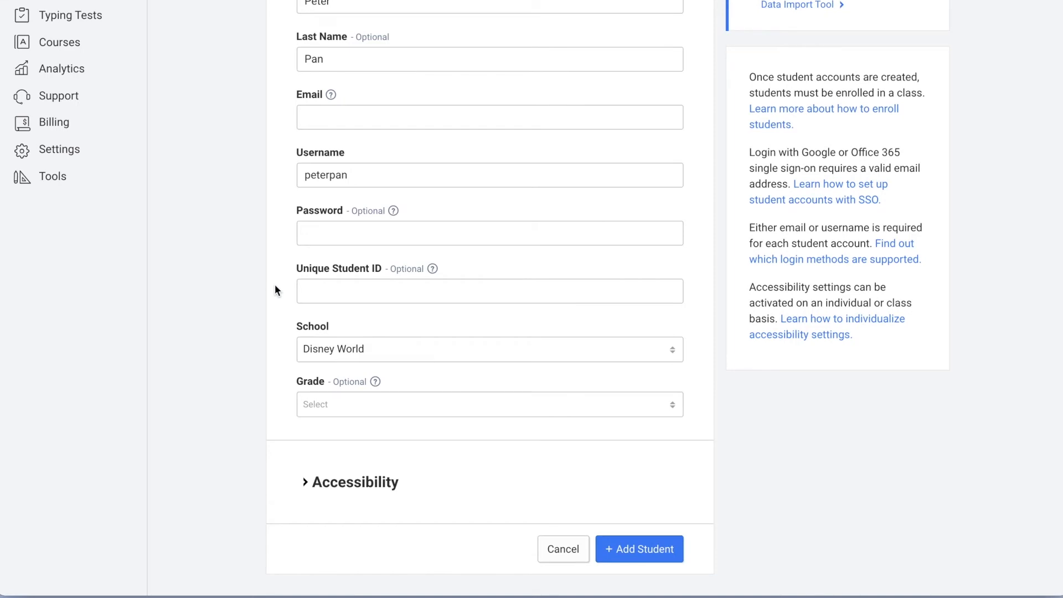
scroll(275, 286, down, 1)
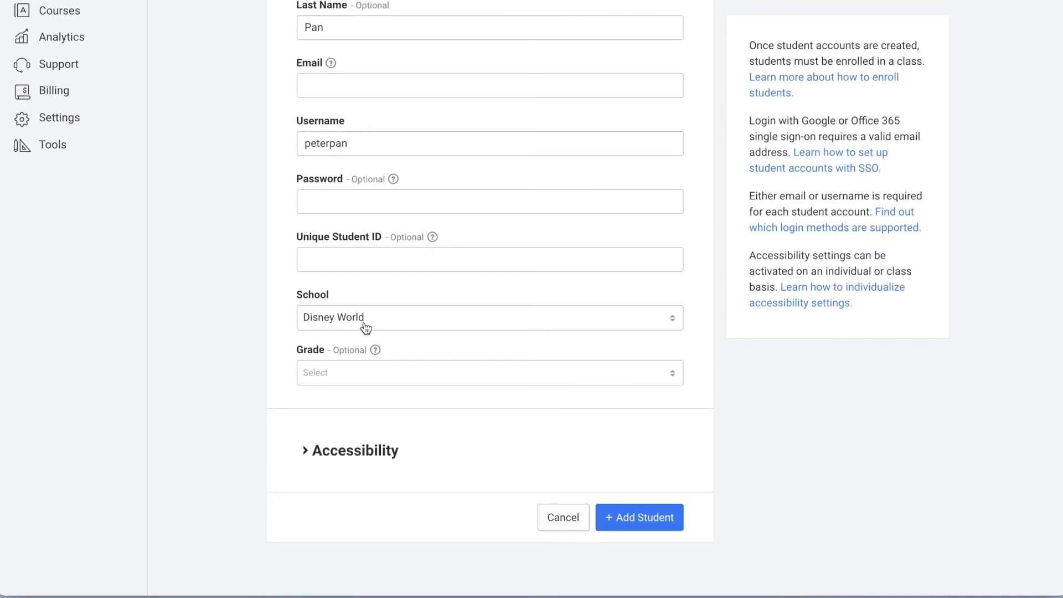
click(413, 380)
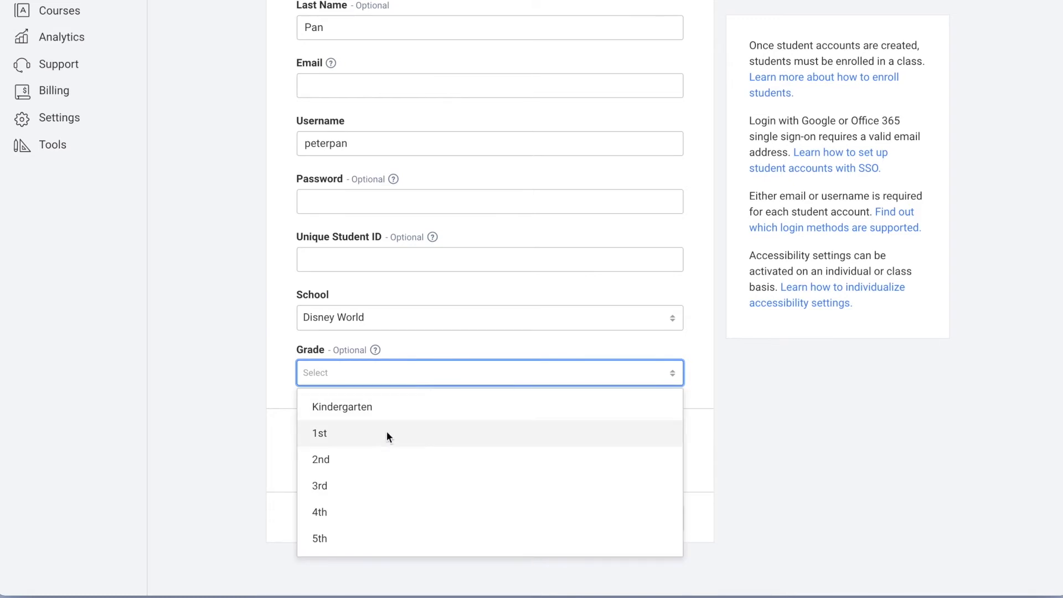
click(377, 460)
click(255, 379)
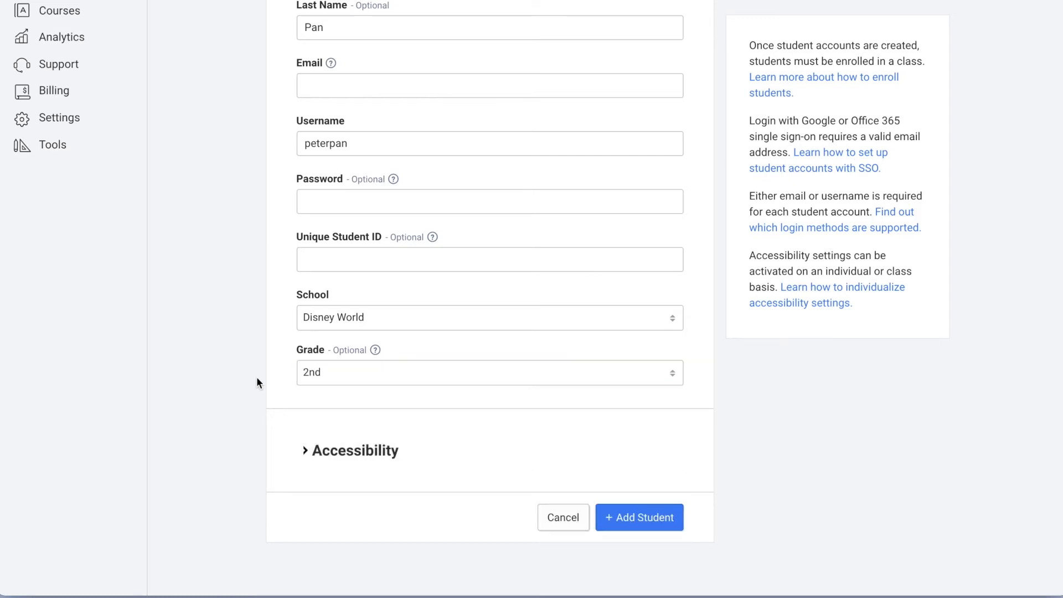
click(308, 452)
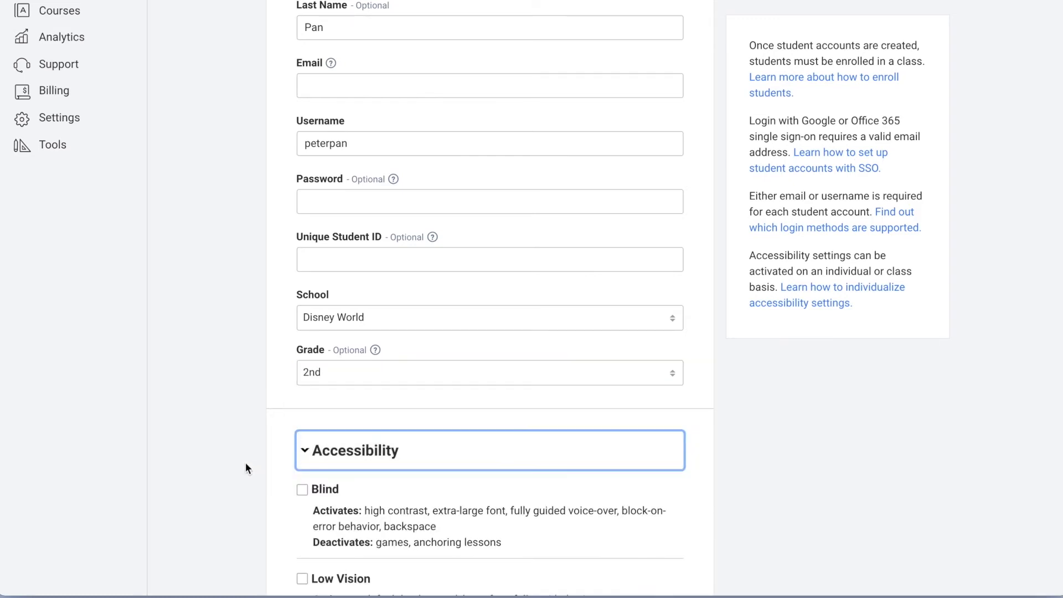
scroll(245, 463, down, 7)
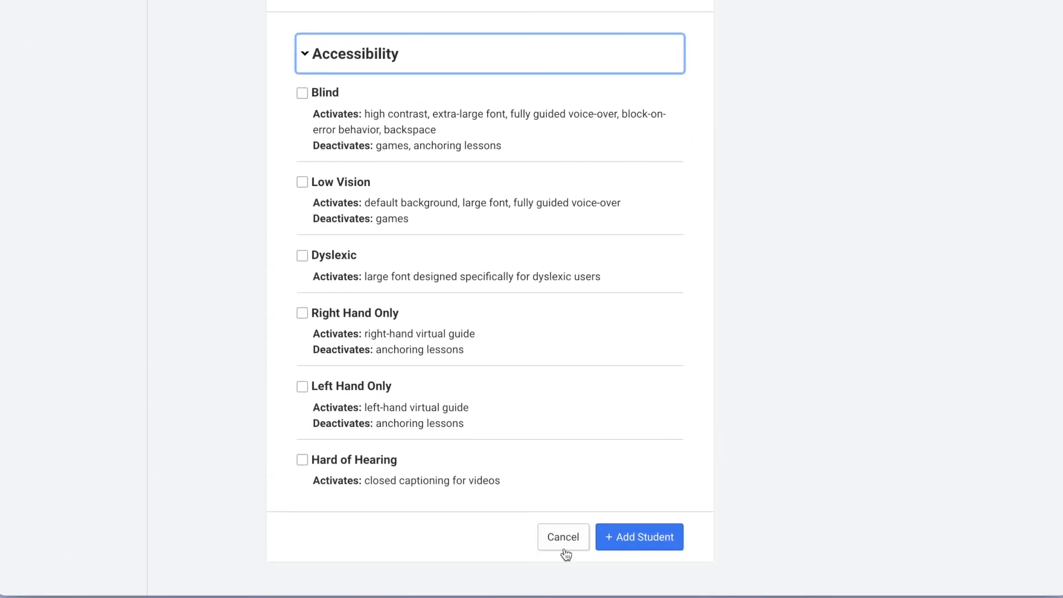
click(660, 537)
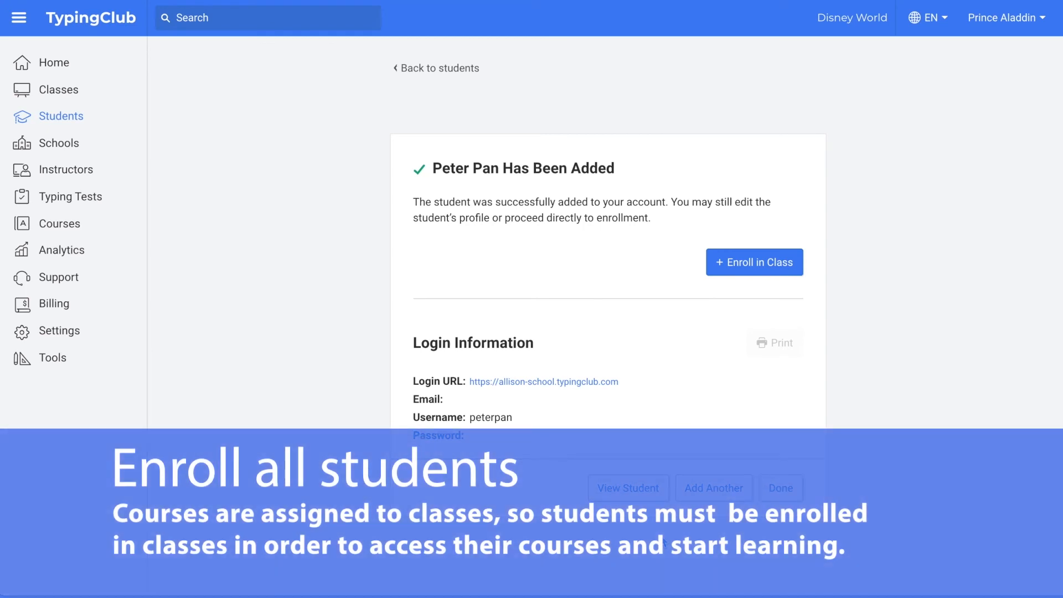
Step: Enroll the new Disney World student in Disney 2021-2022, then return to the 10-student list
click(761, 264)
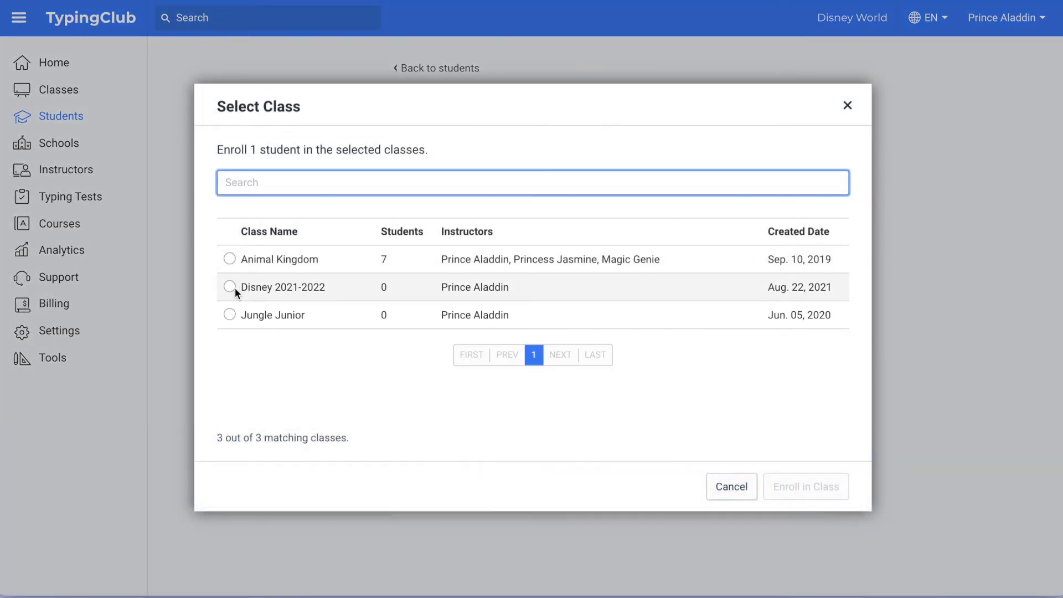
click(231, 287)
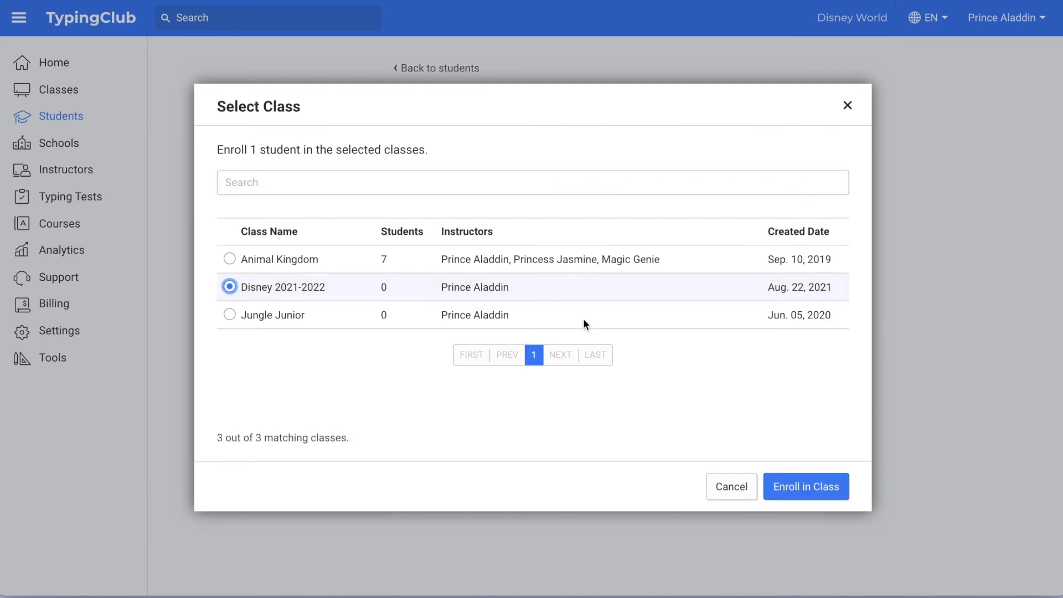
click(806, 486)
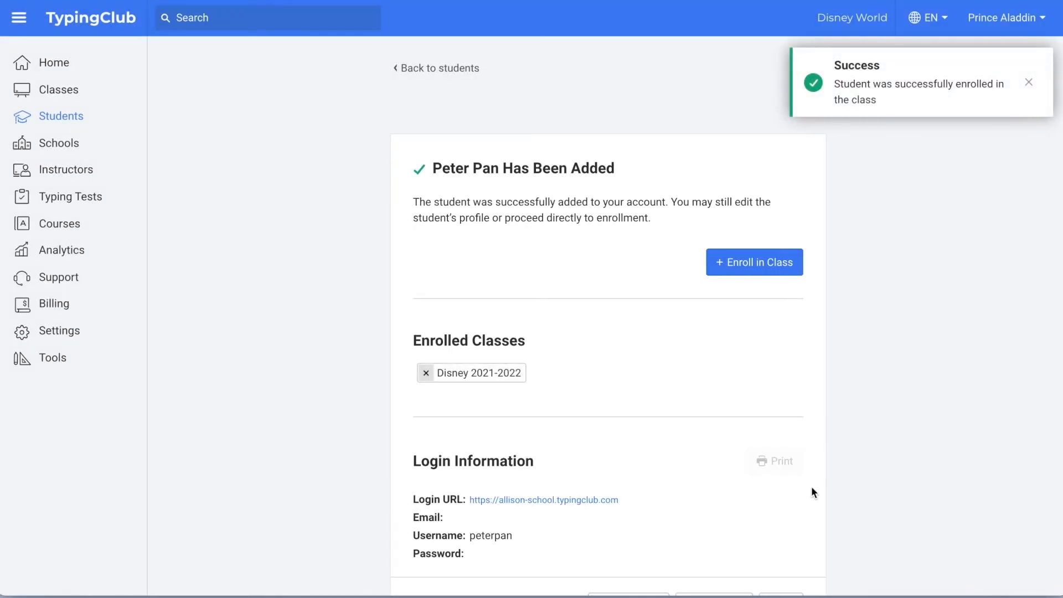
click(60, 116)
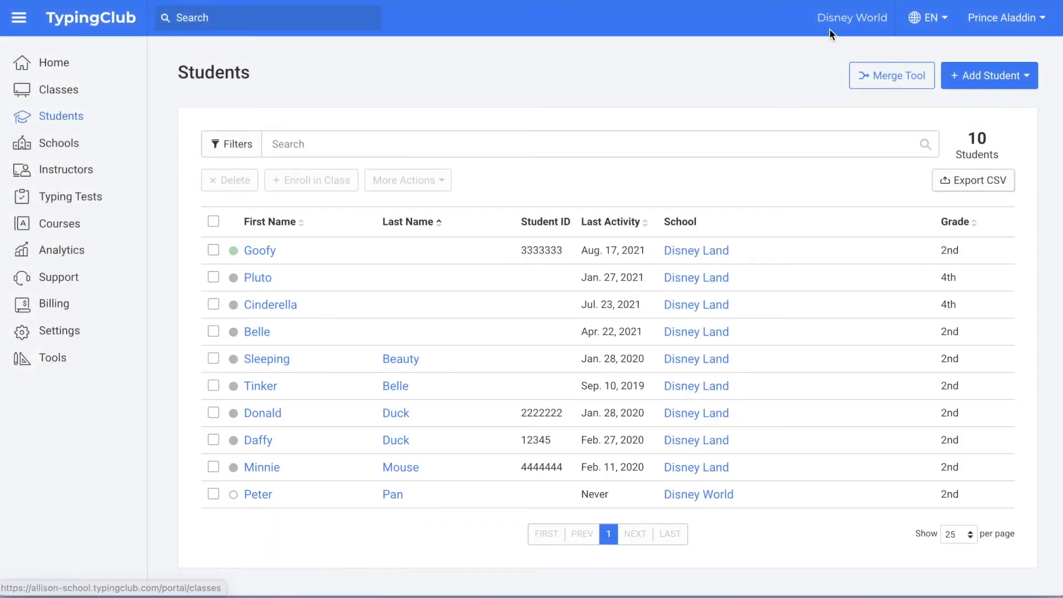
Step: Open the Import/Update Tool for uploading a class roster CSV of students
click(1003, 76)
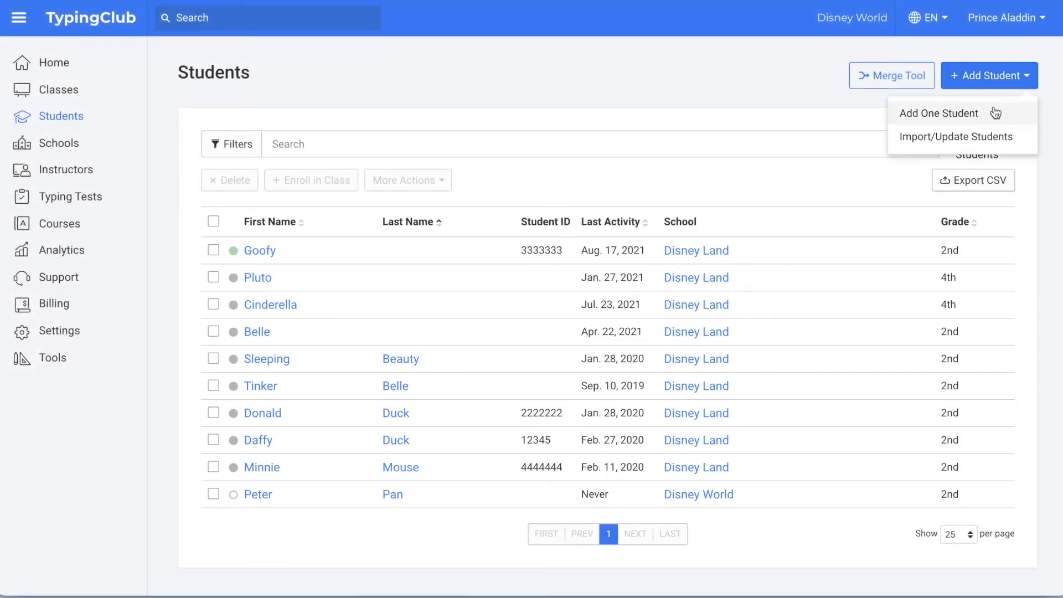
click(997, 139)
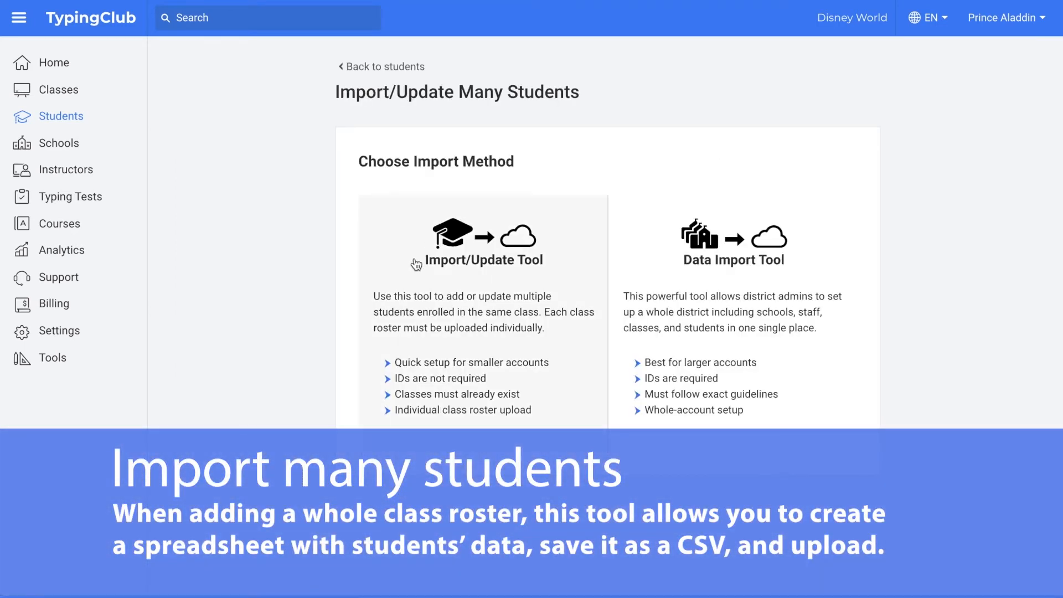
click(404, 273)
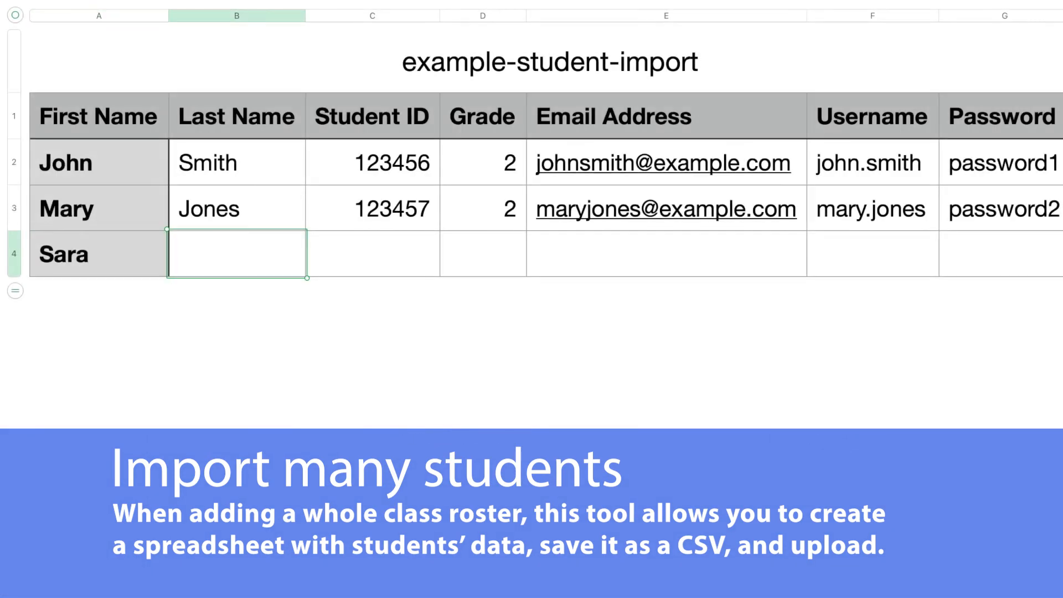
Step: Enter the third student's last name, student ID, grade 3, e-mail and username in row 4
text(Stockton)
key(Tab)
text(12349)
key(Tab)
text(3)
key(Tab)
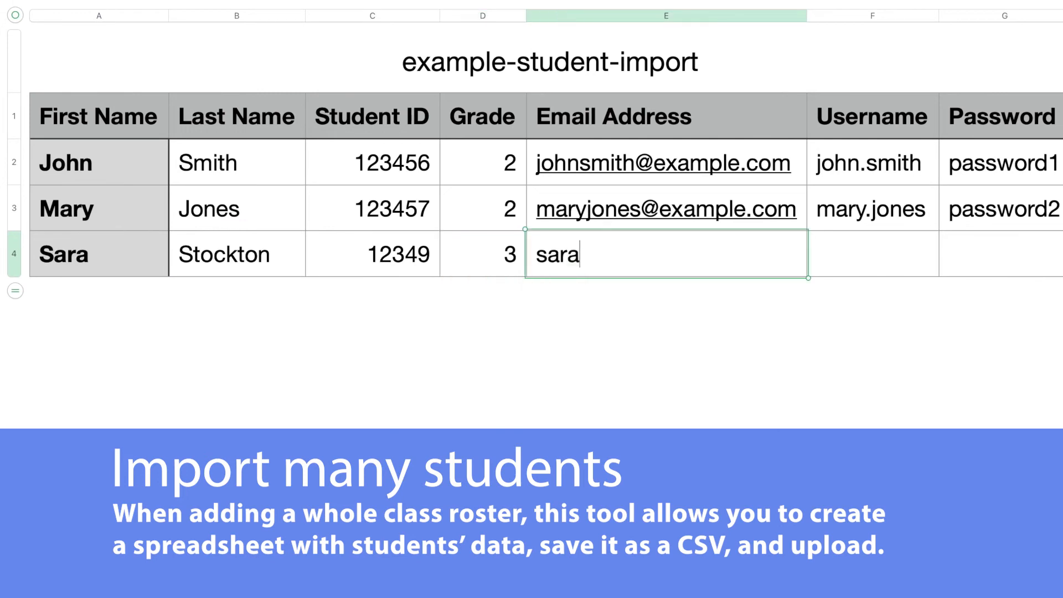
key(Tab)
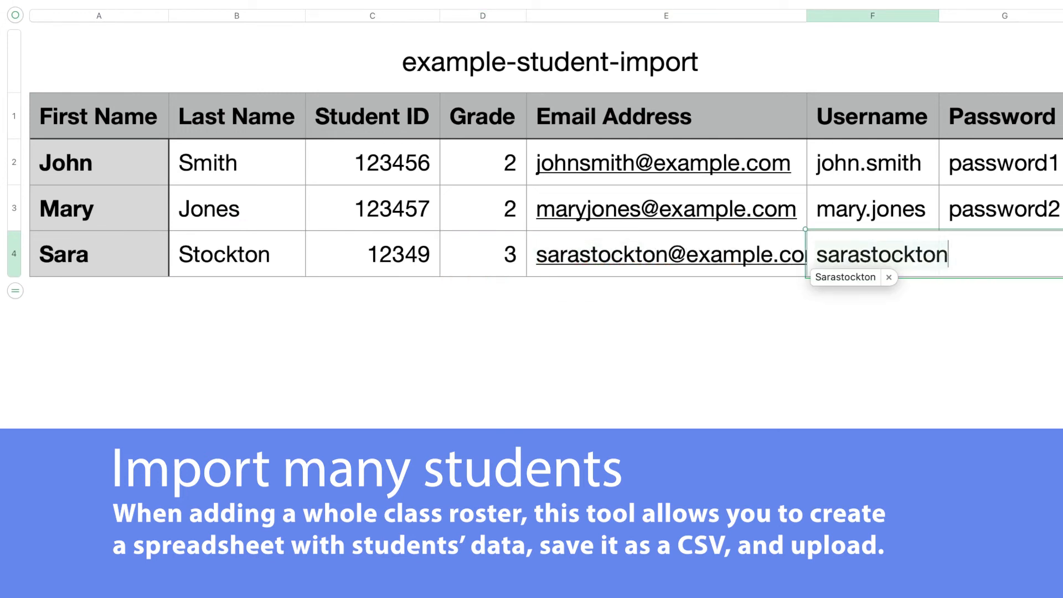
Step: Correct the autocorrected username and enter the student's password in G4
click(860, 254)
text(.)
click(831, 254)
key(BackSpace)
text(stockton)
click(996, 270)
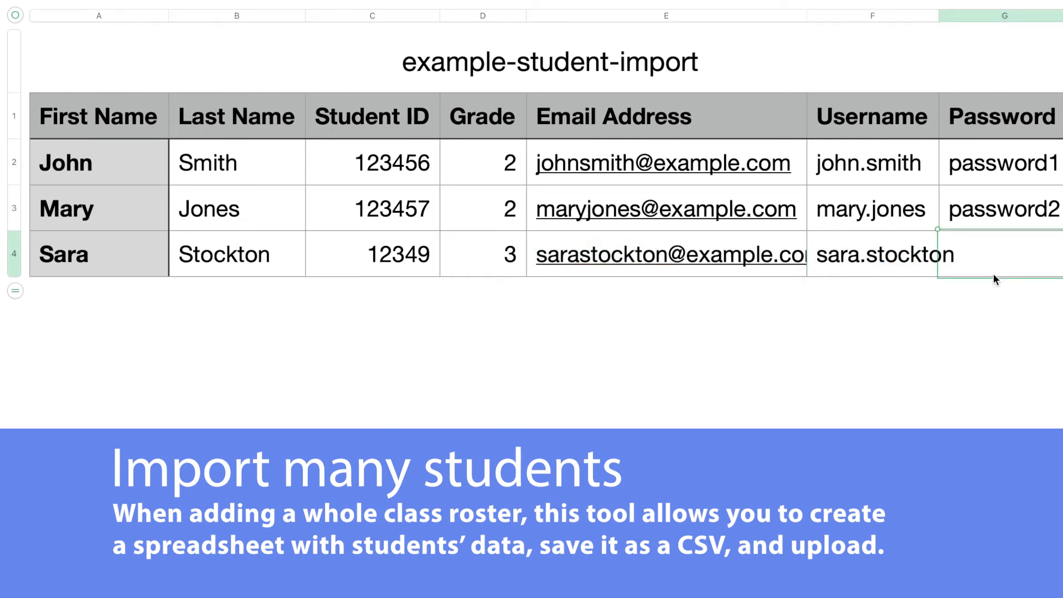
text(password3)
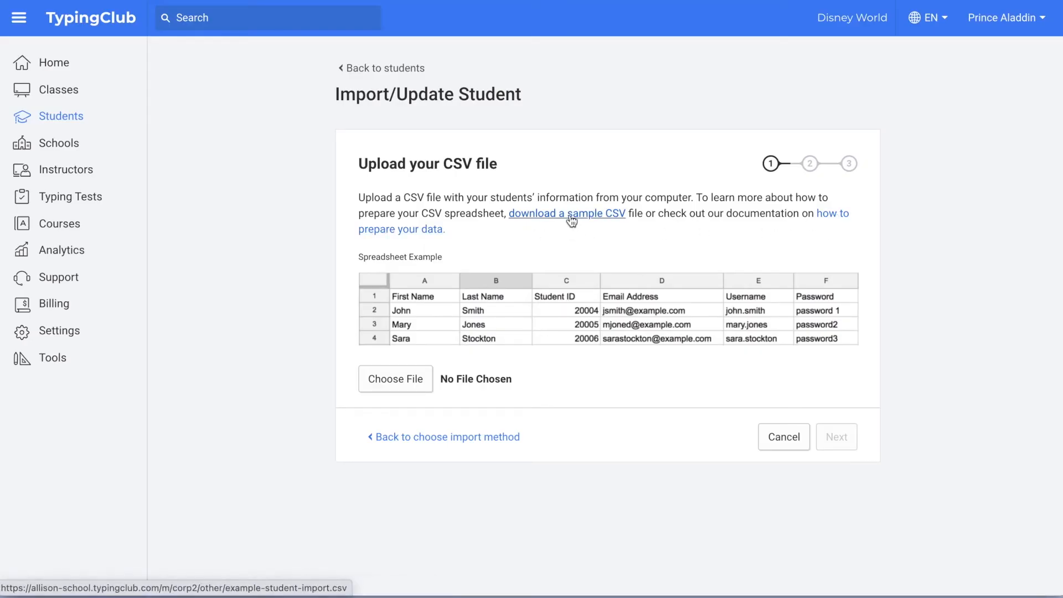
Step: Download the sample CSV and upload it to the Import/Update Student tool
click(571, 216)
drag(101, 558, 399, 380)
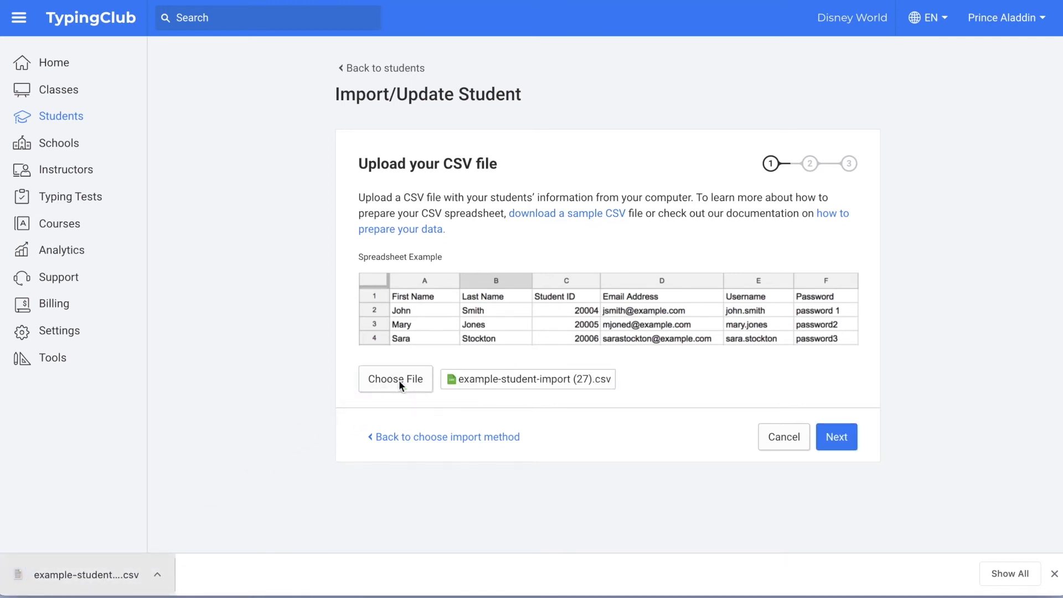
click(837, 437)
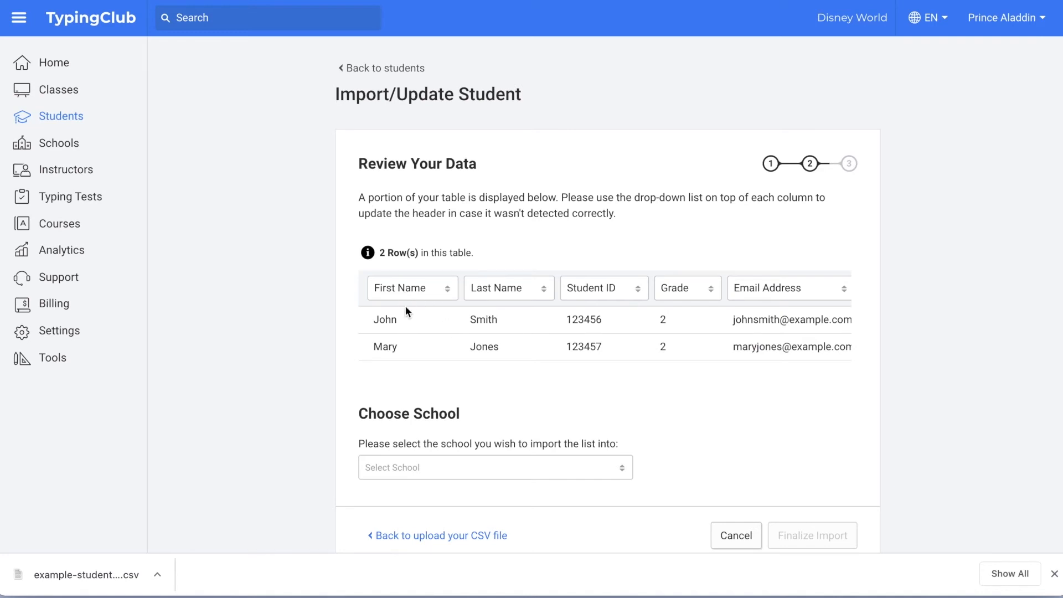
Step: Review the First Name and Grade column types, leaving both unchanged
click(426, 297)
scroll(431, 340, down, 2)
scroll(431, 340, down, 3)
scroll(431, 340, up, 5)
click(422, 323)
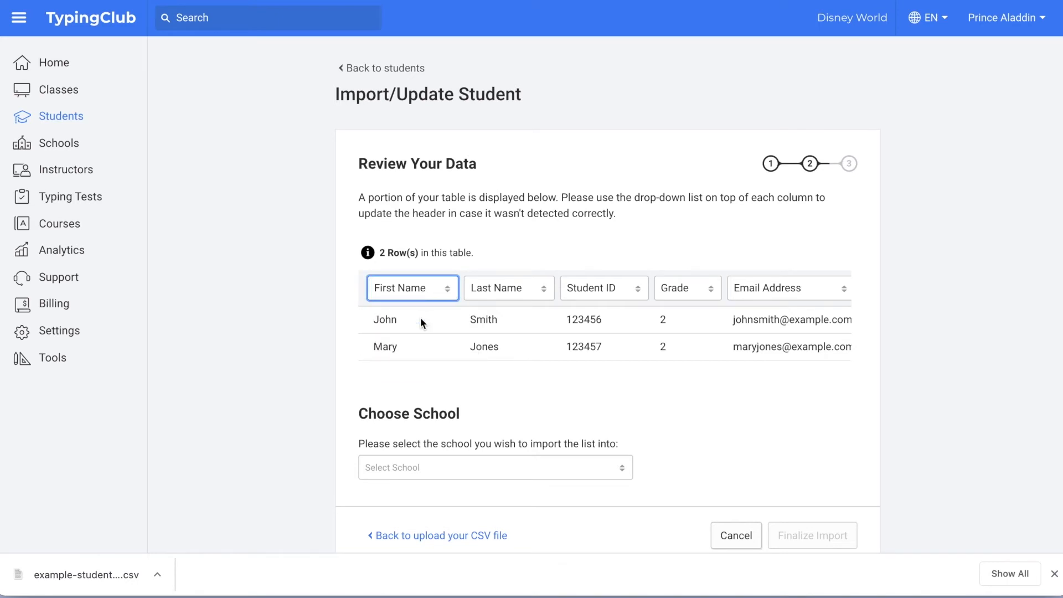
click(676, 297)
scroll(705, 339, down, 1)
scroll(705, 337, down, 2)
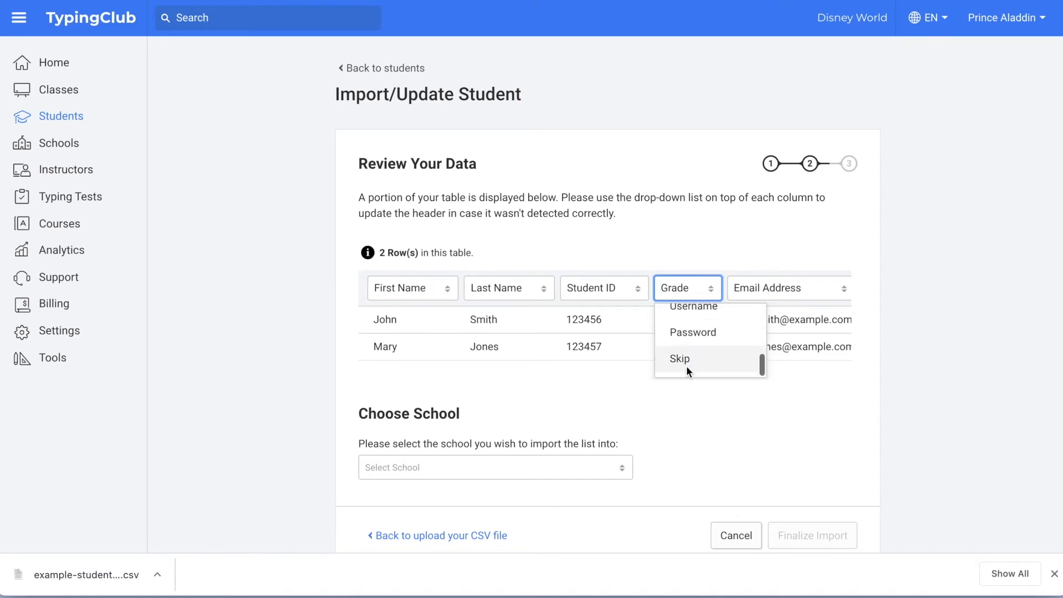
scroll(690, 341, up, 3)
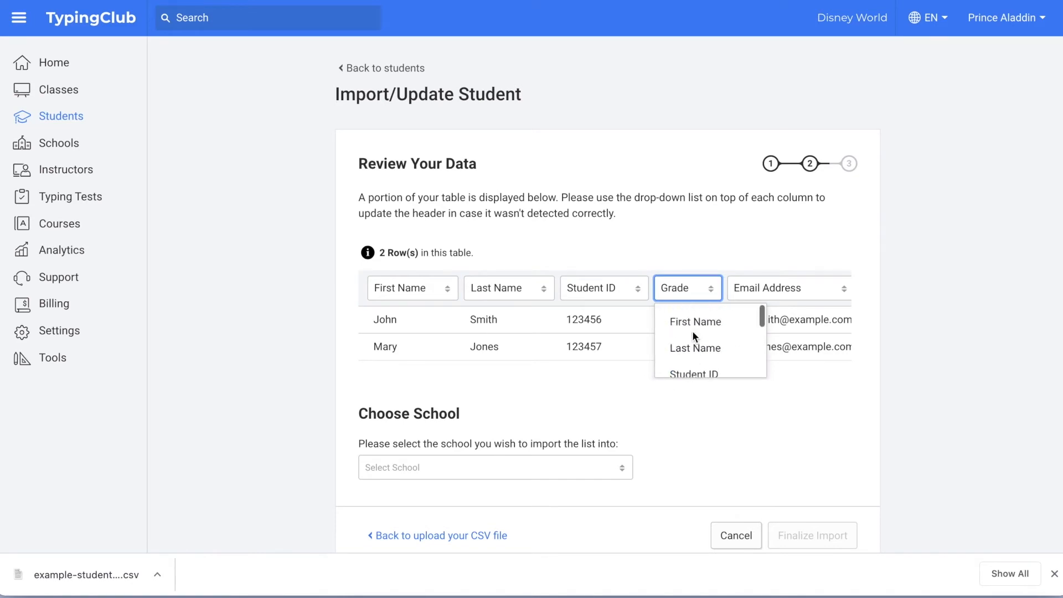
click(705, 234)
Step: Import the two students into the Disney Land school
scroll(700, 428, down, 2)
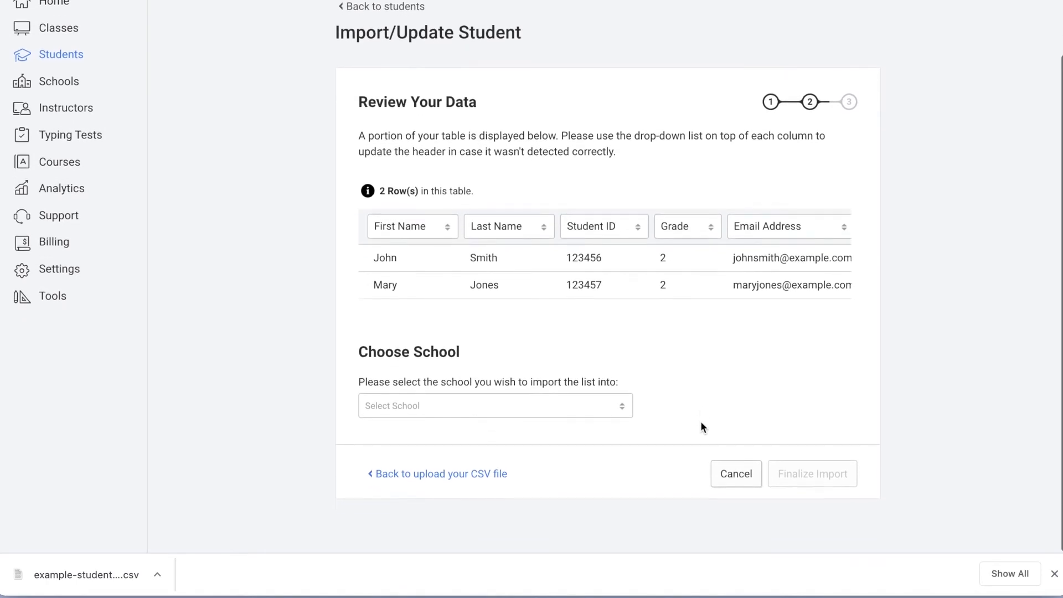
click(592, 415)
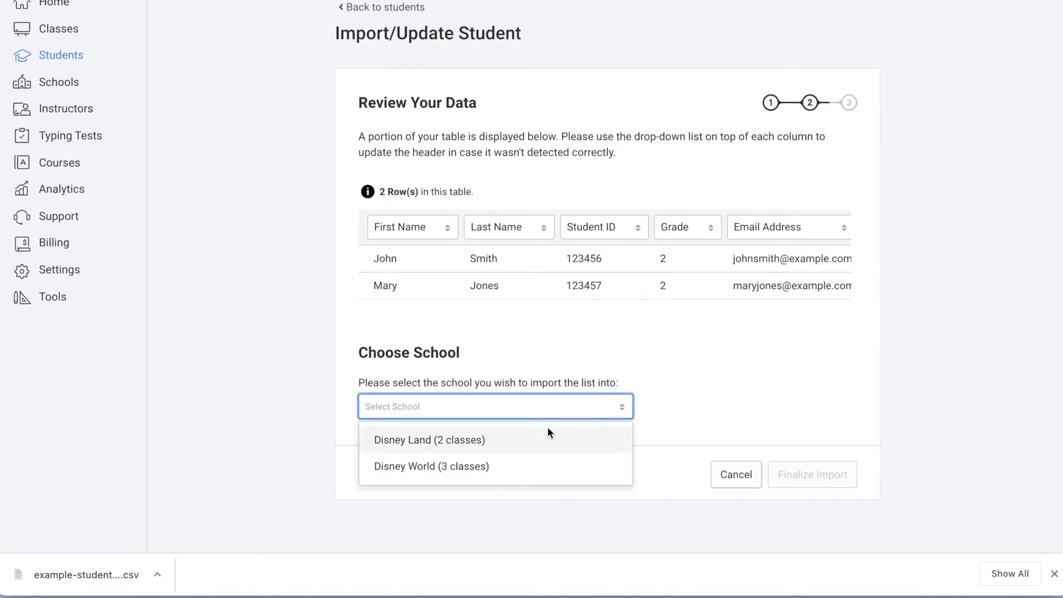
click(511, 435)
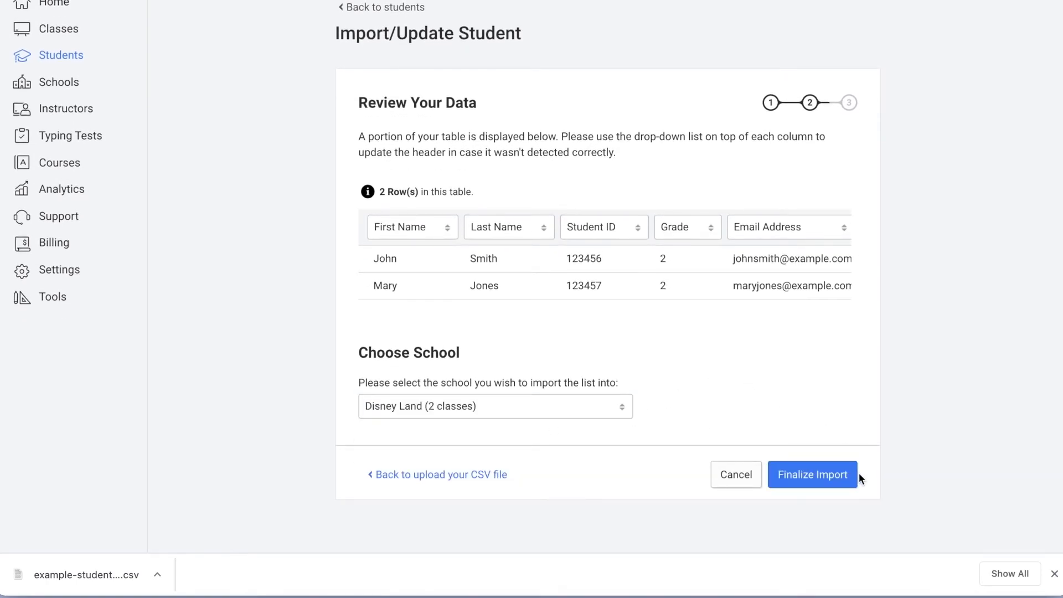
click(826, 480)
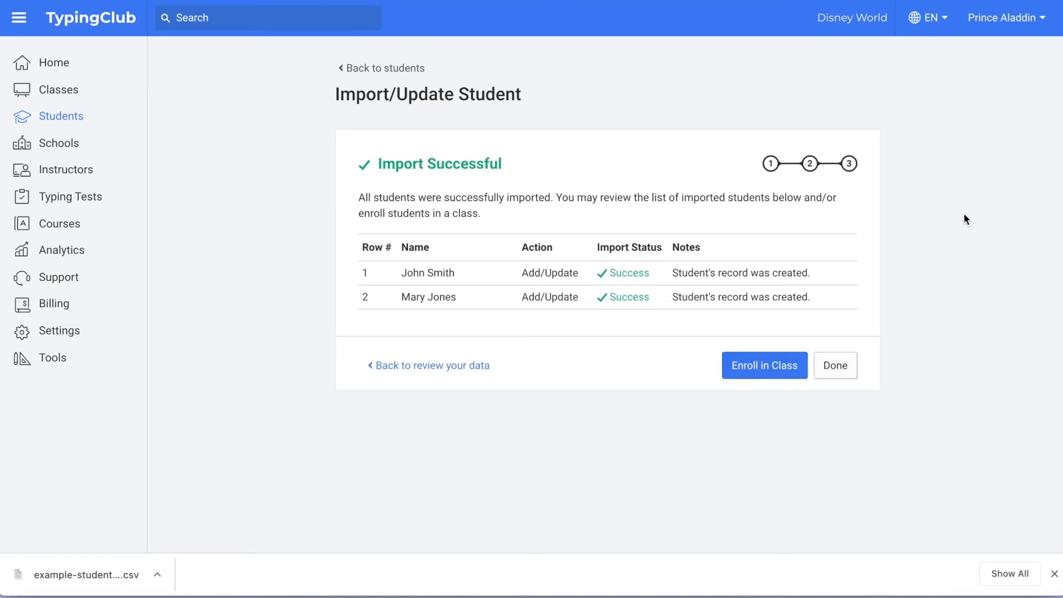
Step: Enroll both imported students in the Epcot class, then return to the 12-student list
click(759, 369)
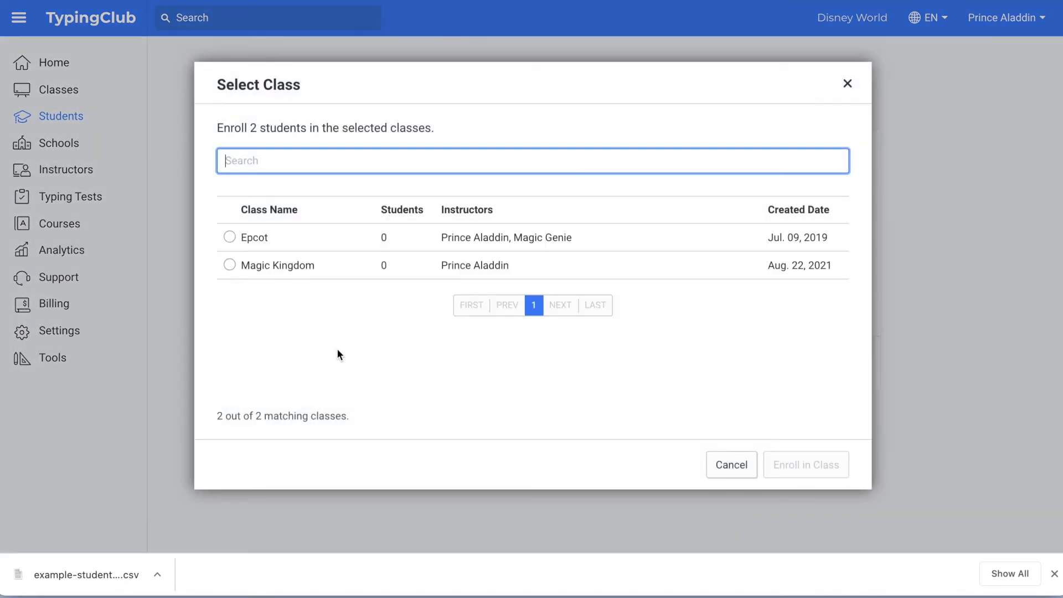
click(229, 237)
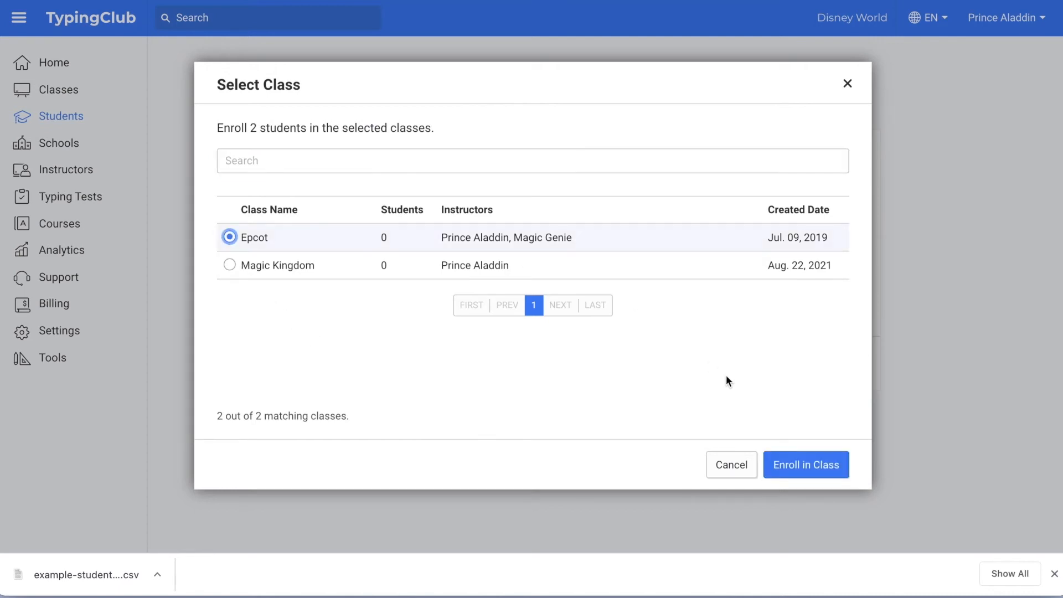
click(819, 471)
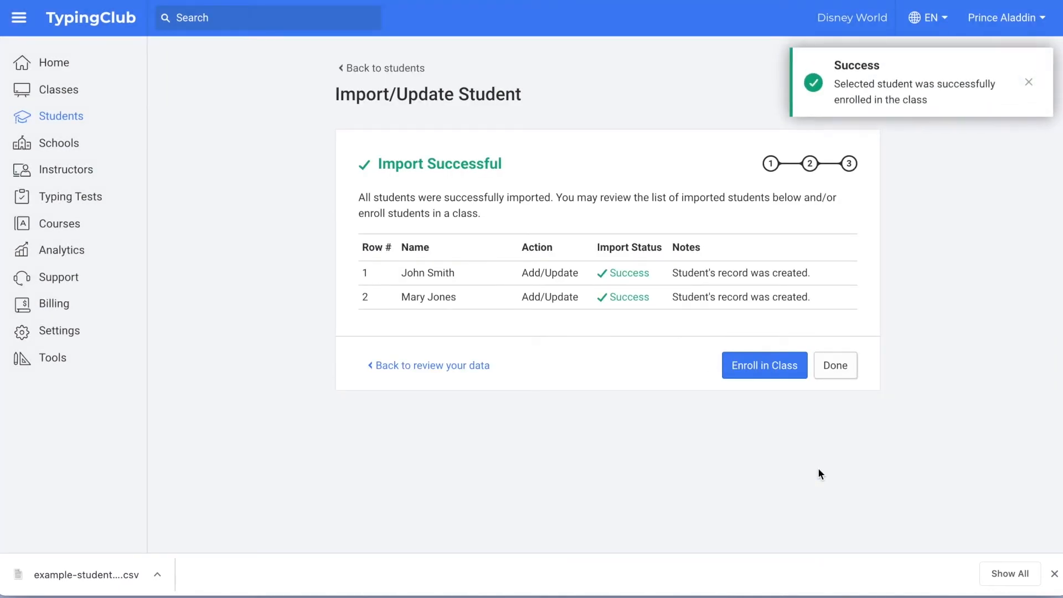
click(60, 115)
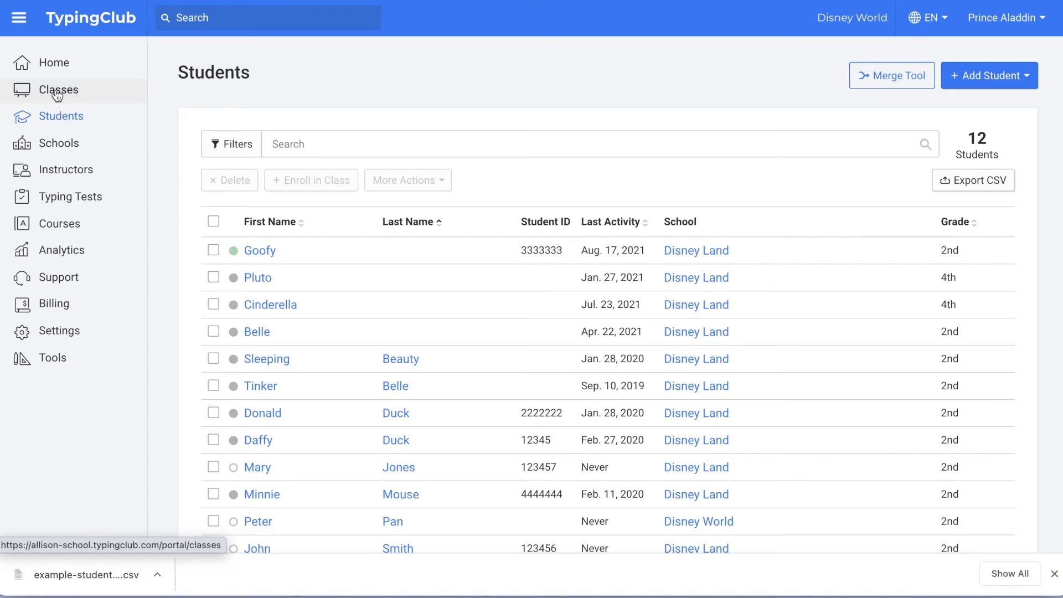
Step: Enable the class code for the Jungle Junior class
click(57, 92)
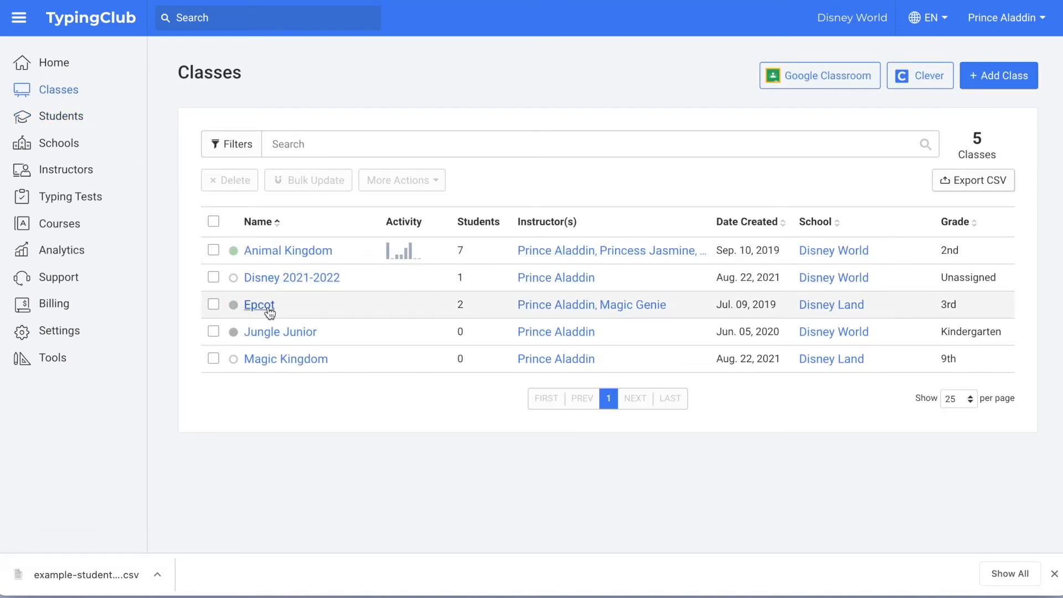
click(288, 333)
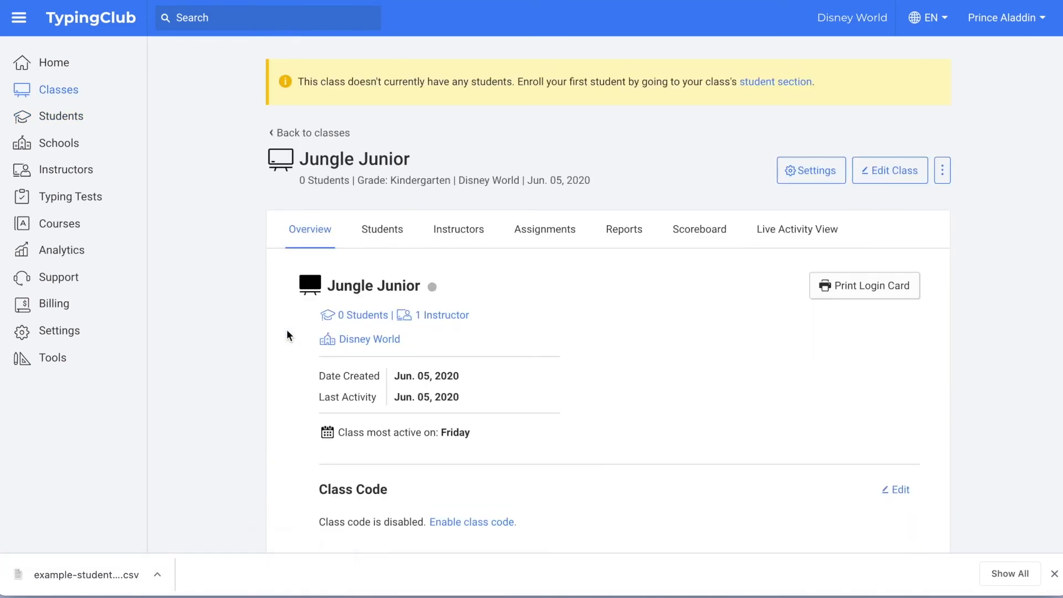
scroll(287, 335, down, 1)
scroll(286, 335, down, 1)
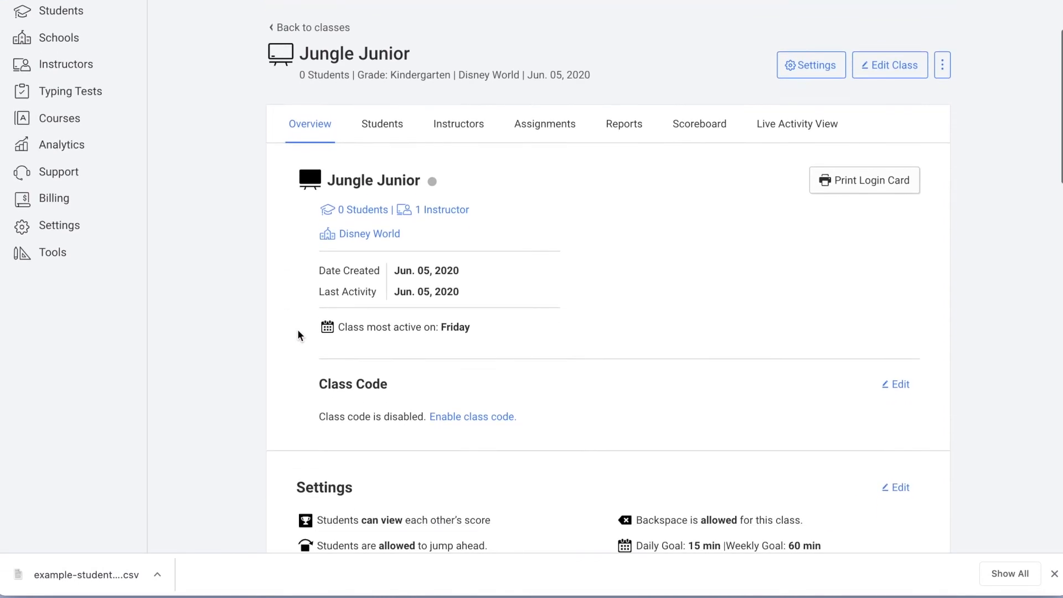
click(494, 417)
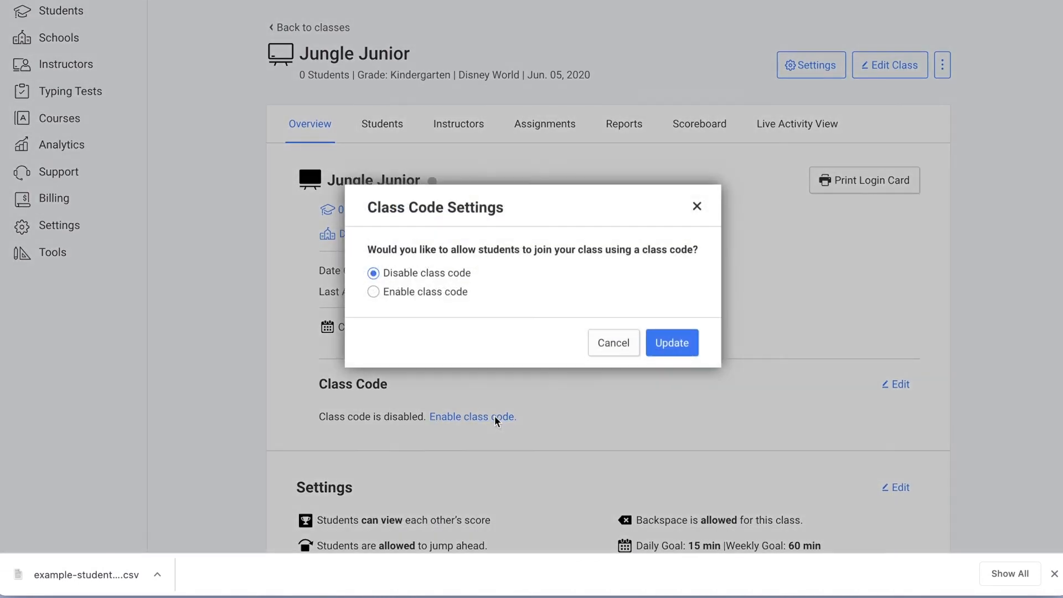
click(374, 291)
click(685, 361)
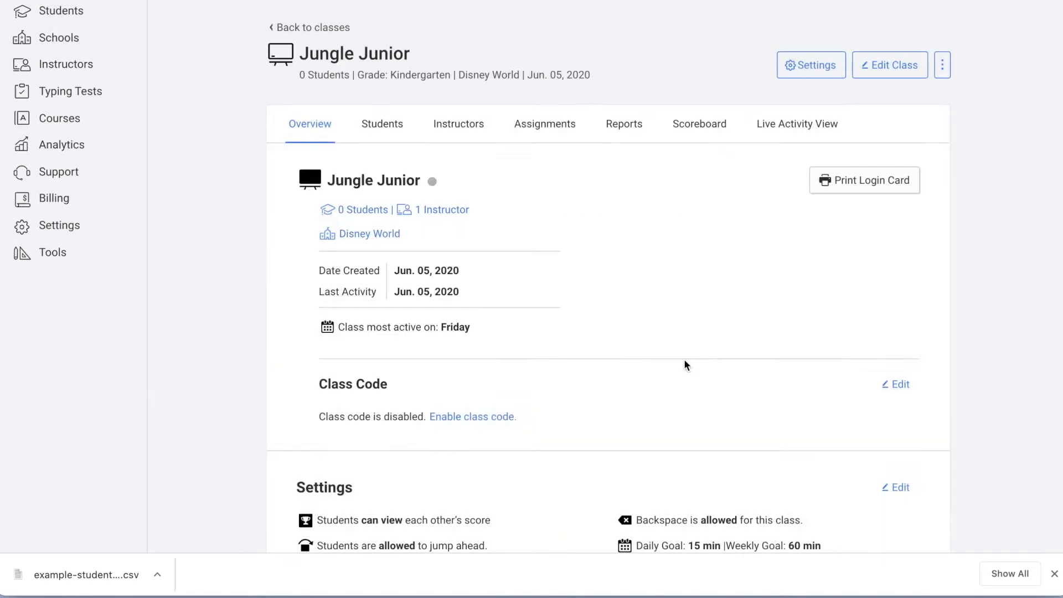
Step: Disable the Jungle Junior class code again
scroll(685, 364, down, 4)
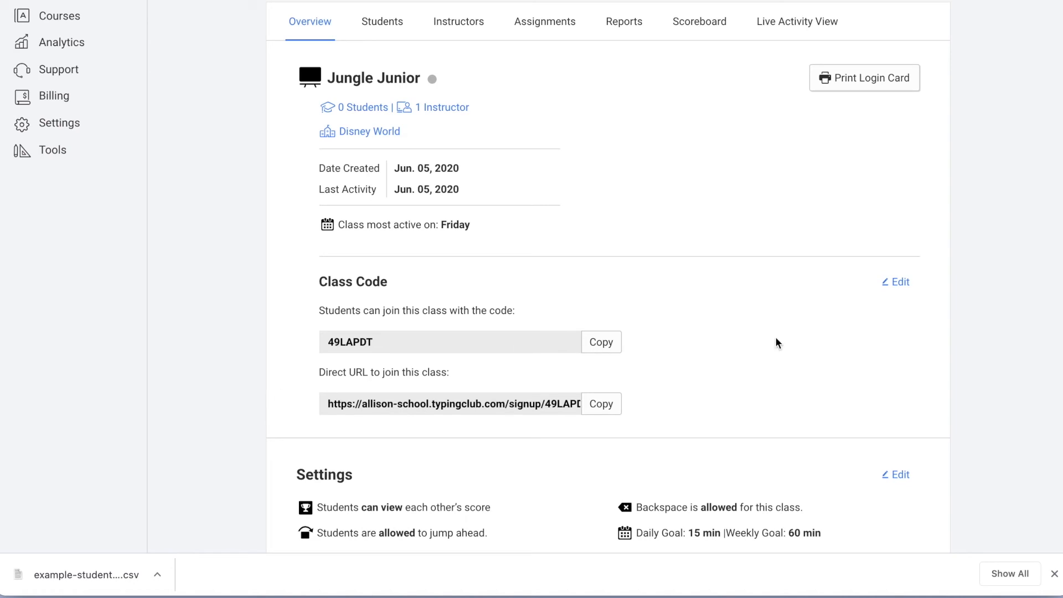
click(901, 282)
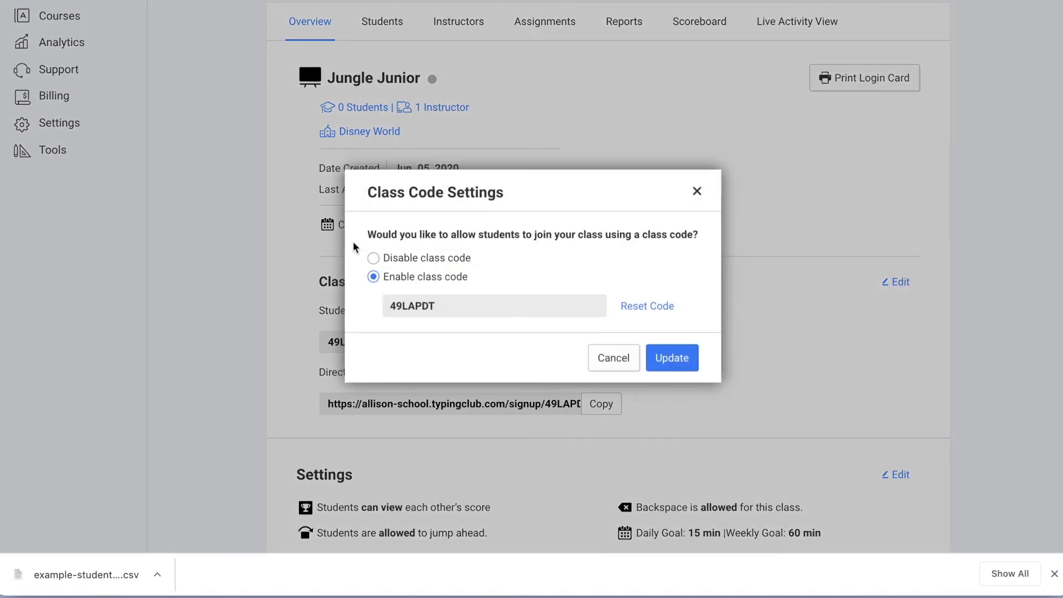
click(374, 258)
click(652, 341)
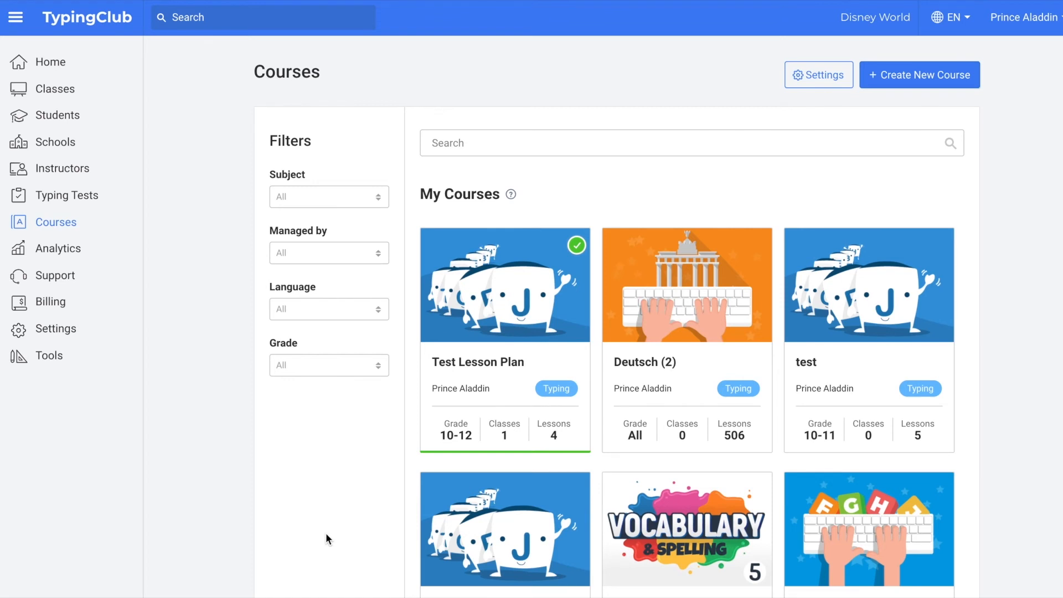
scroll(327, 534, down, 5)
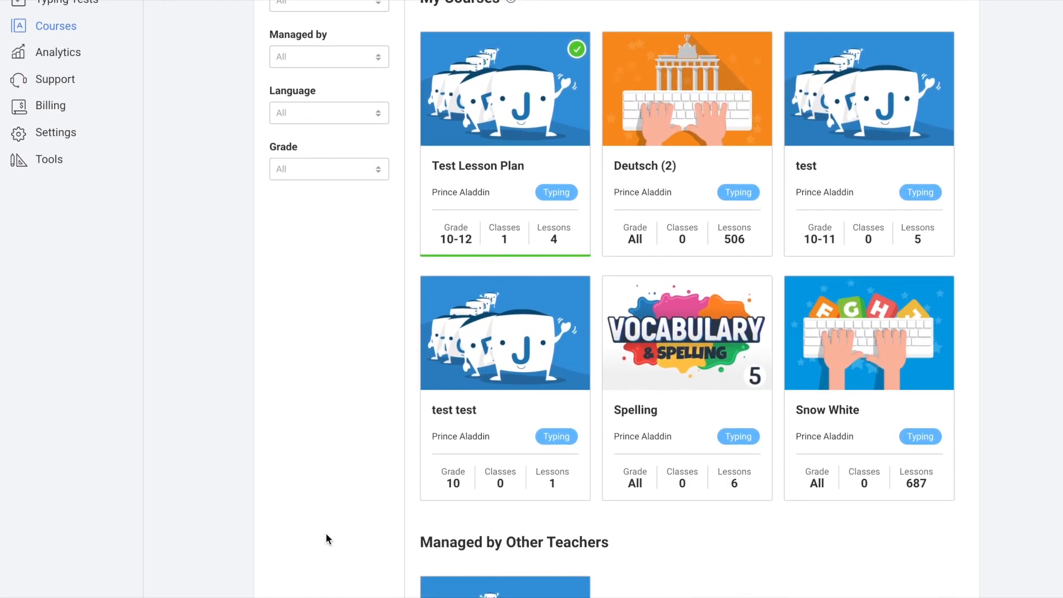
scroll(326, 533, down, 3)
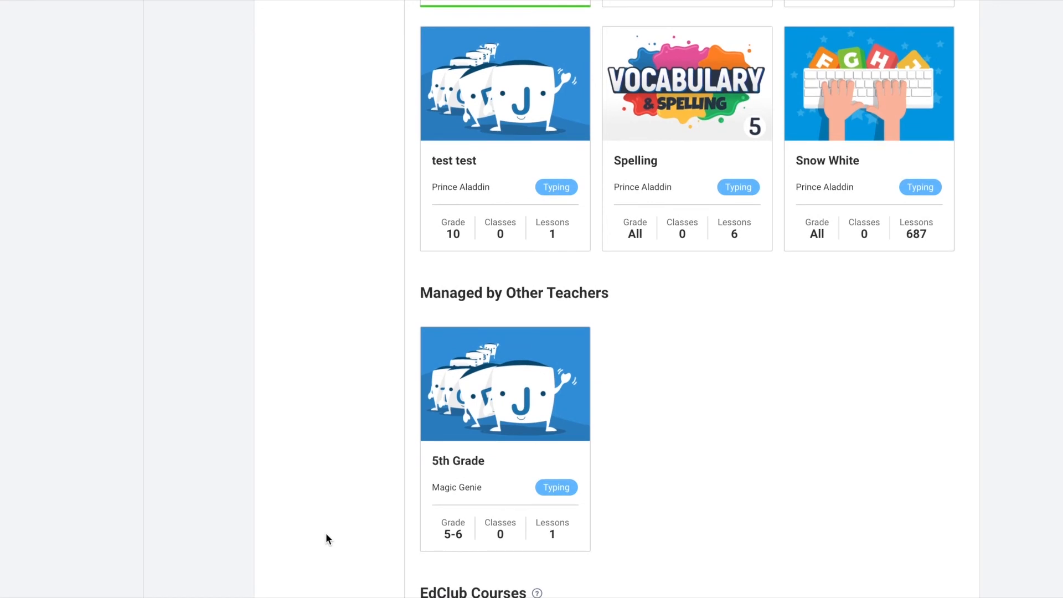
scroll(327, 538, down, 2)
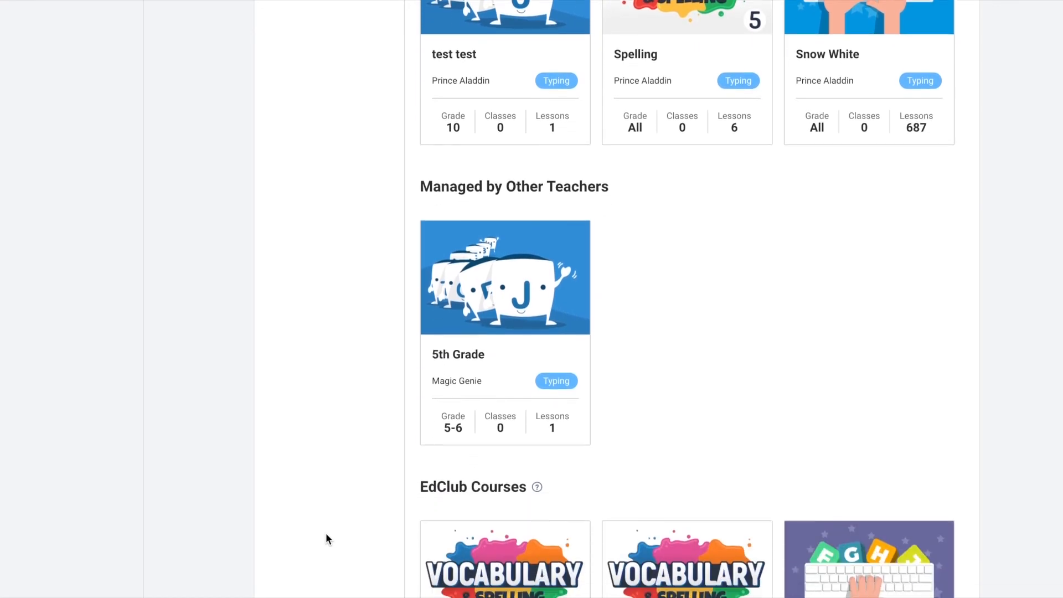
scroll(326, 535, down, 5)
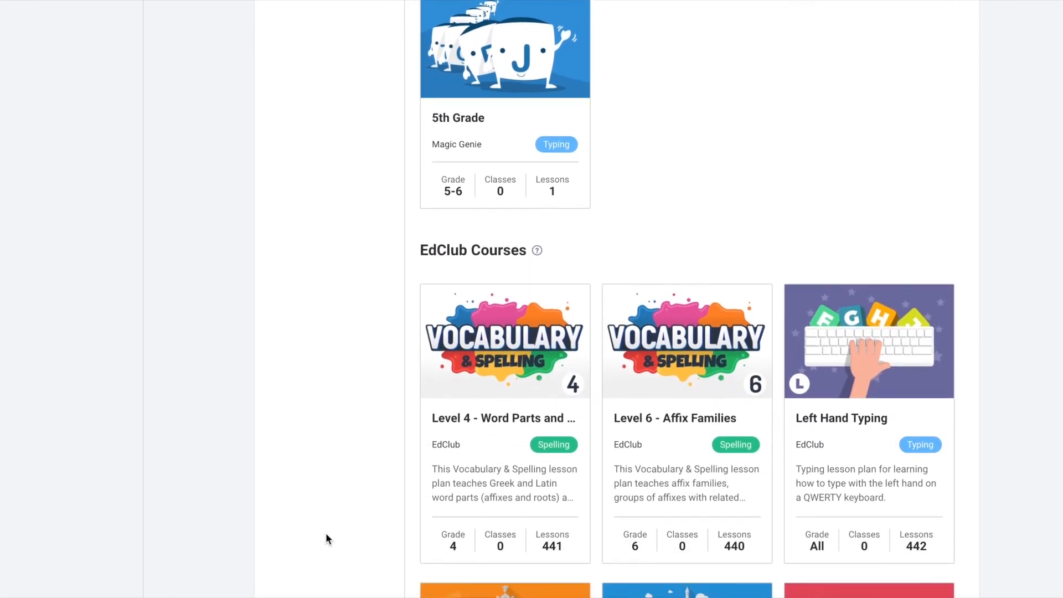
scroll(326, 535, down, 2)
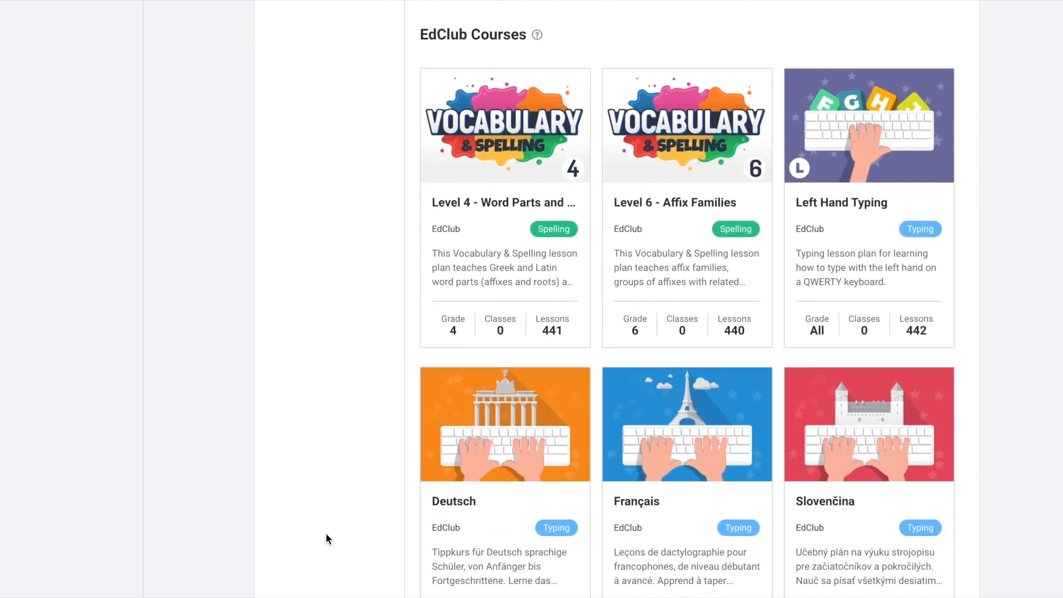
scroll(326, 535, up, 10)
scroll(326, 533, up, 5)
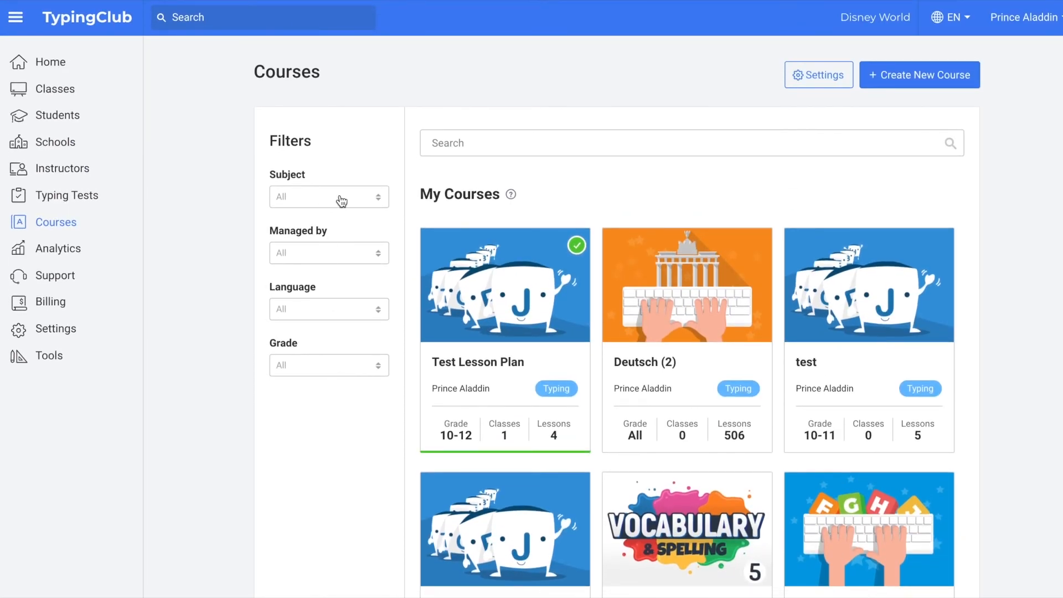
Step: Filter the Courses list to the Typing subject, EdClub-managed courses, and English
click(340, 199)
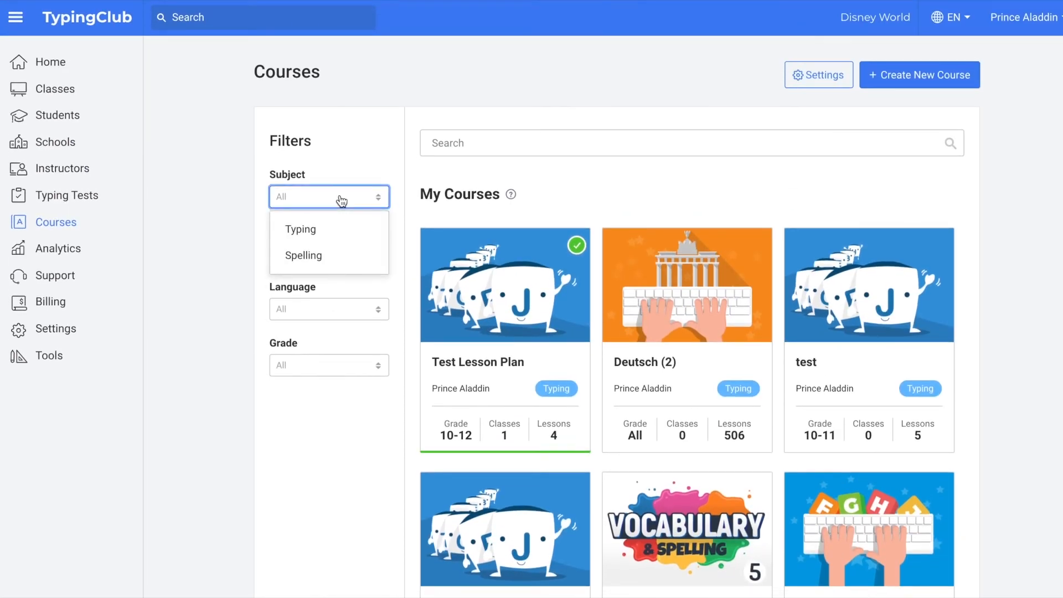
click(307, 229)
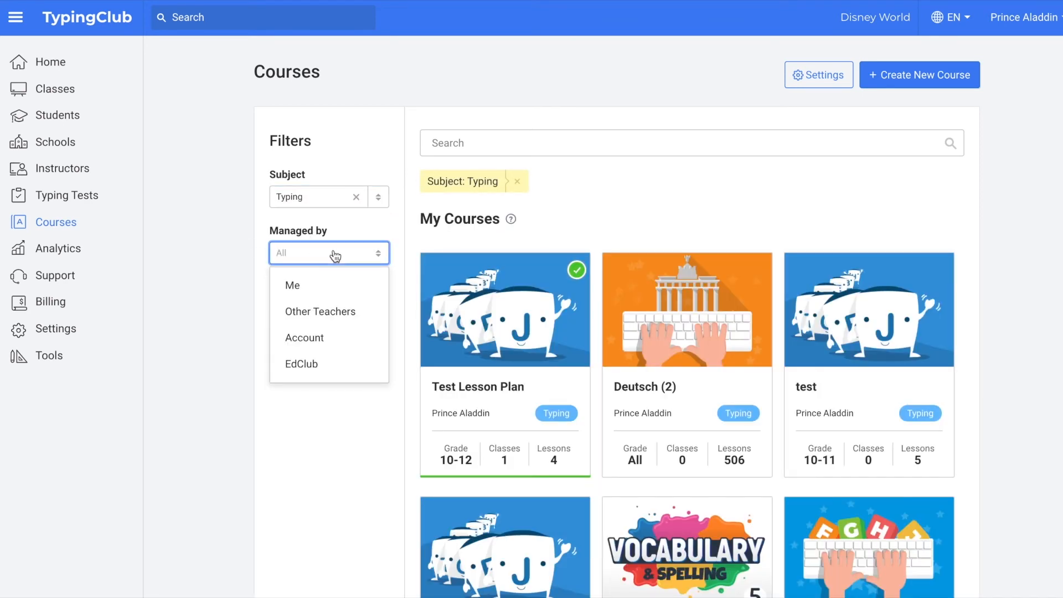
click(334, 364)
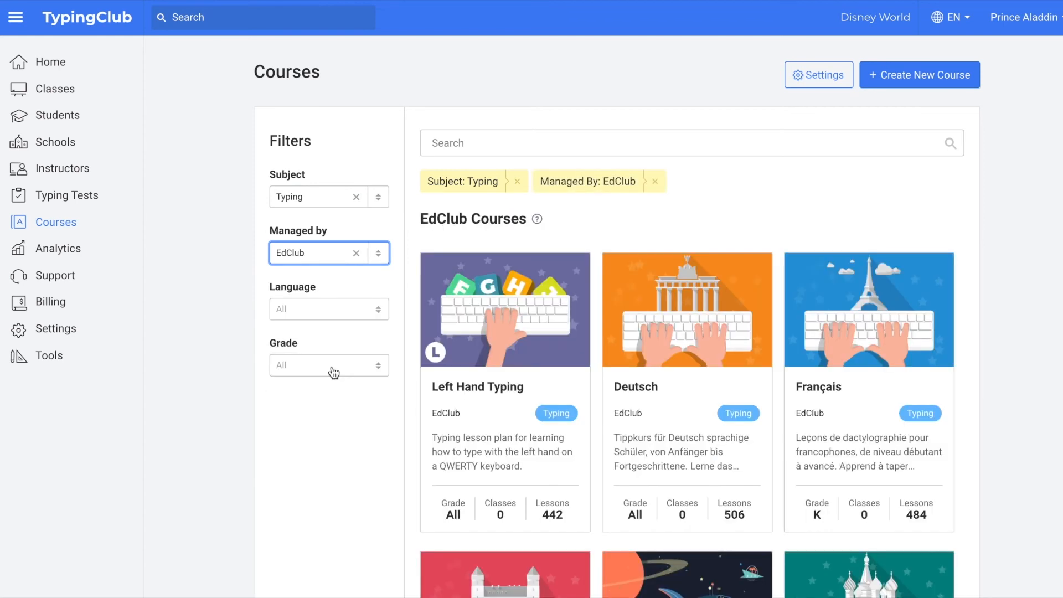
click(338, 311)
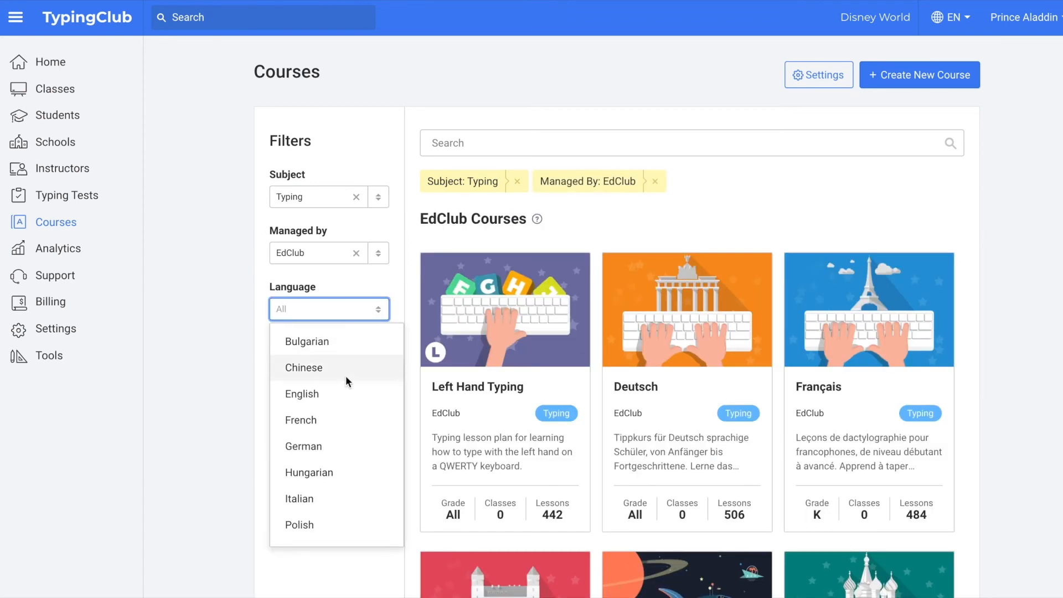
scroll(346, 380, down, 5)
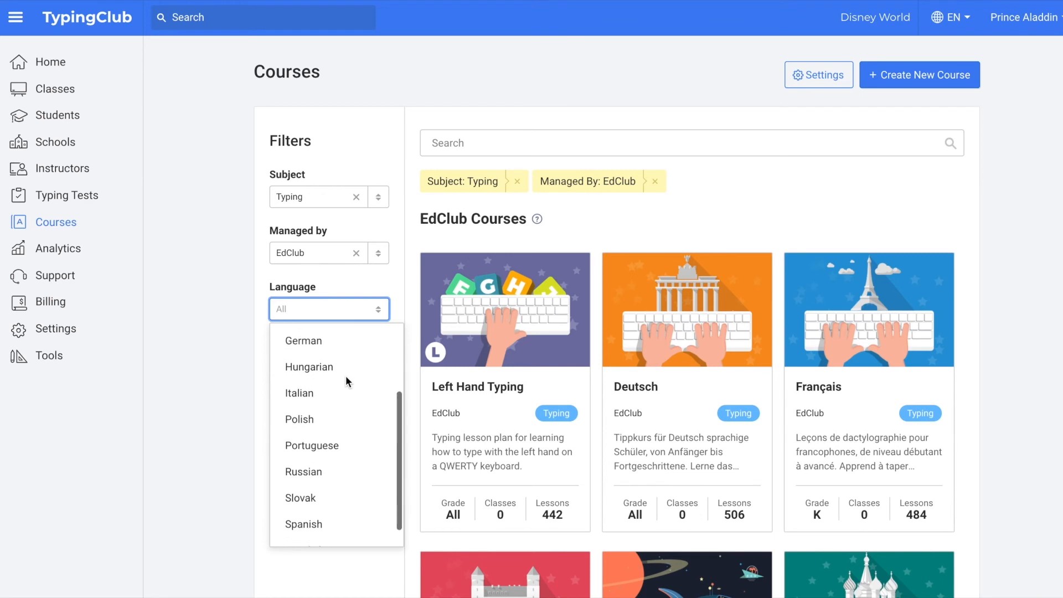
scroll(346, 375, up, 4)
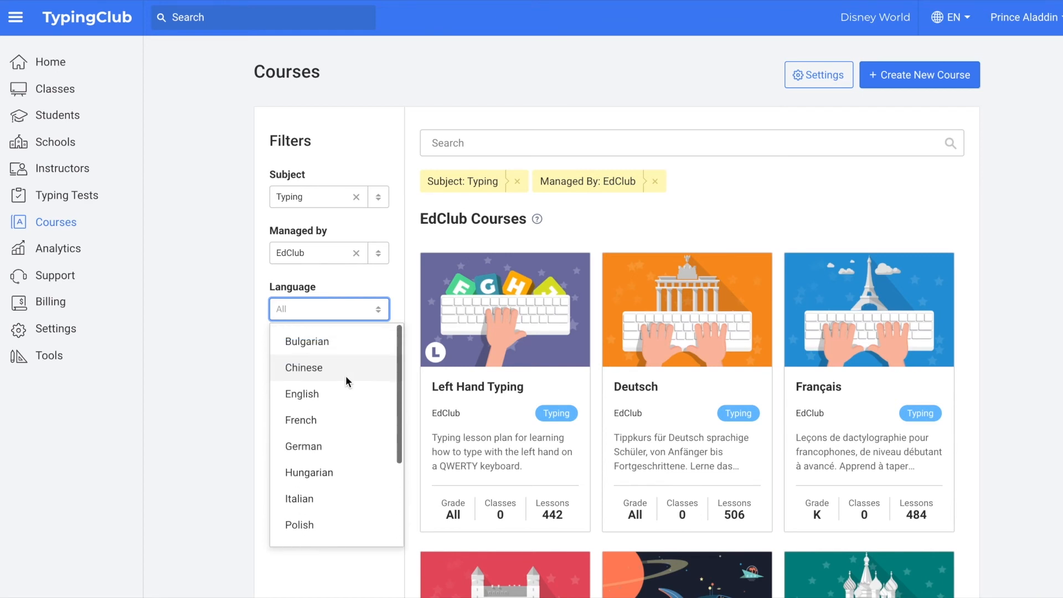
click(323, 392)
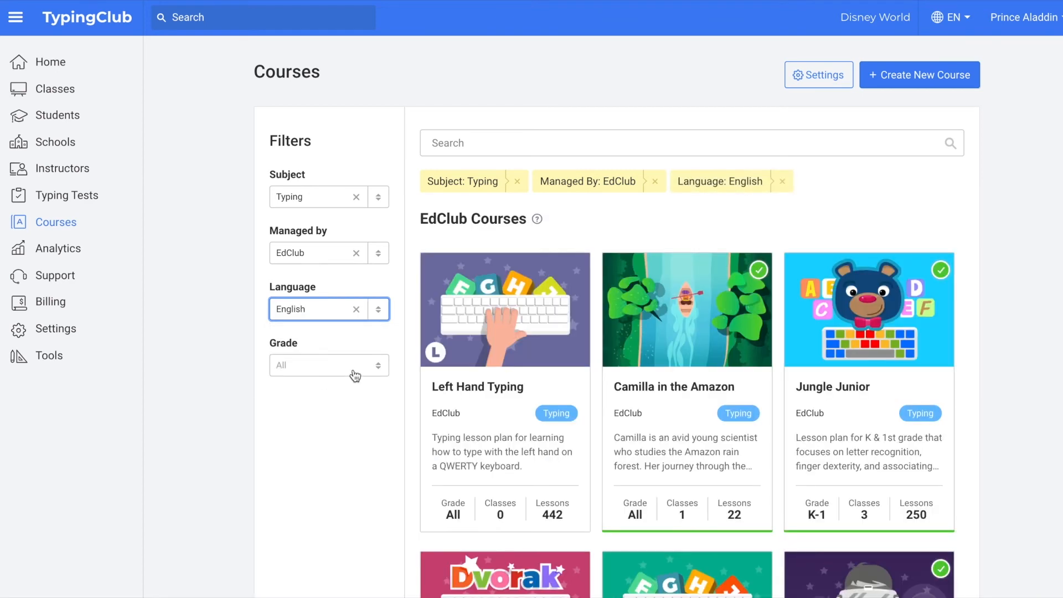
Step: Leave all grades selected and open the Typing | Grade 1 course
click(360, 373)
scroll(354, 460, down, 5)
scroll(348, 419, up, 5)
click(325, 371)
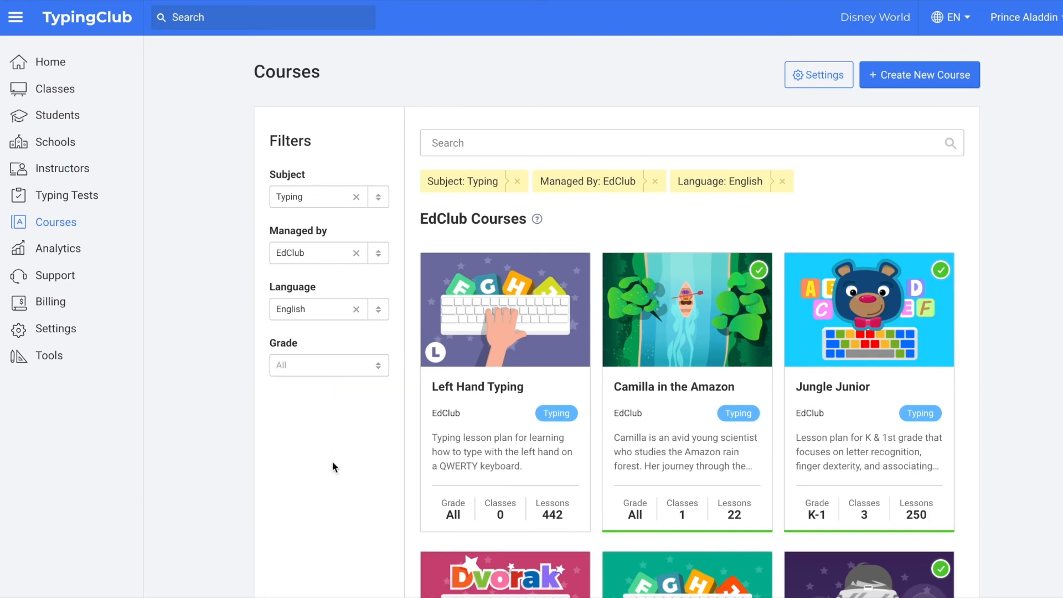
scroll(332, 462, down, 9)
scroll(332, 464, down, 4)
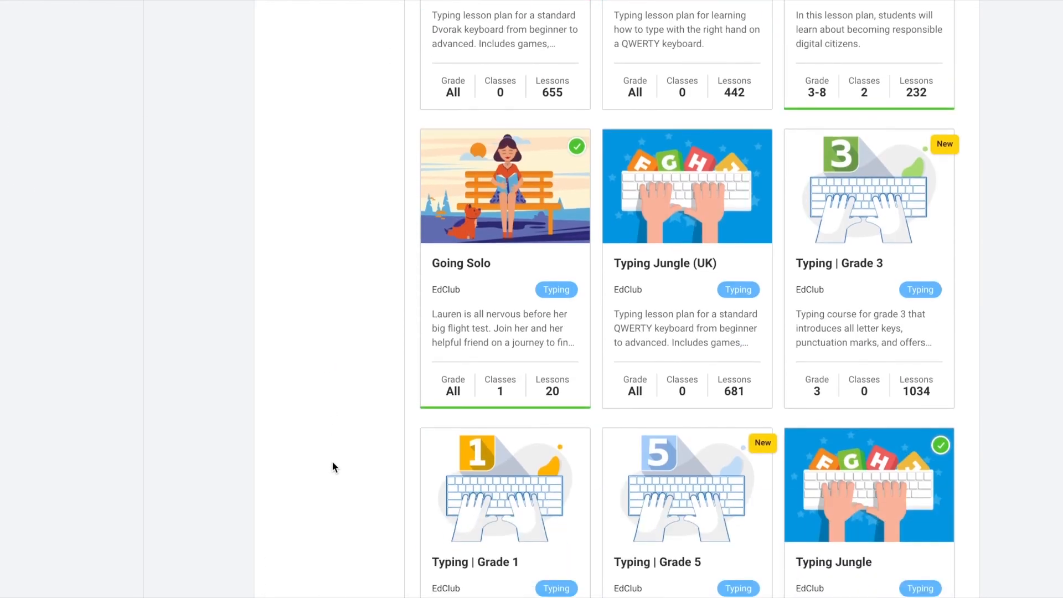
scroll(333, 466, down, 1)
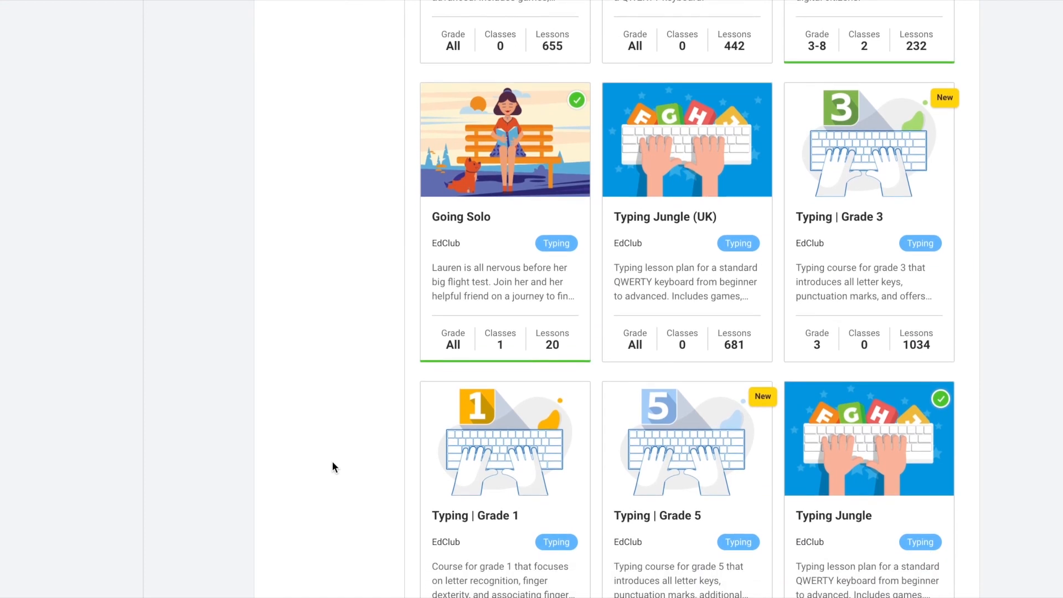
scroll(332, 467, down, 1)
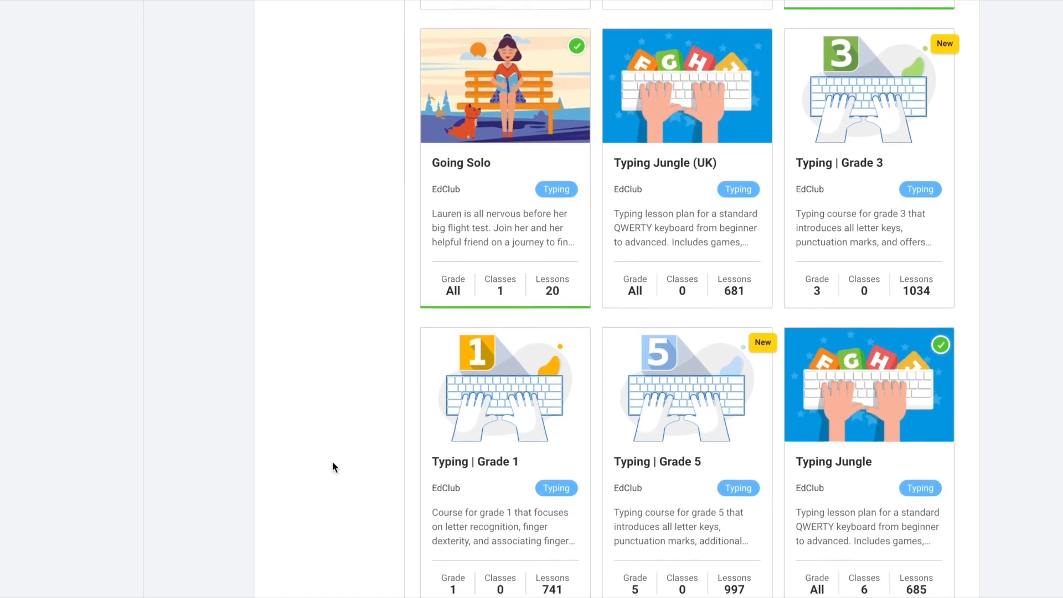
scroll(331, 461, down, 1)
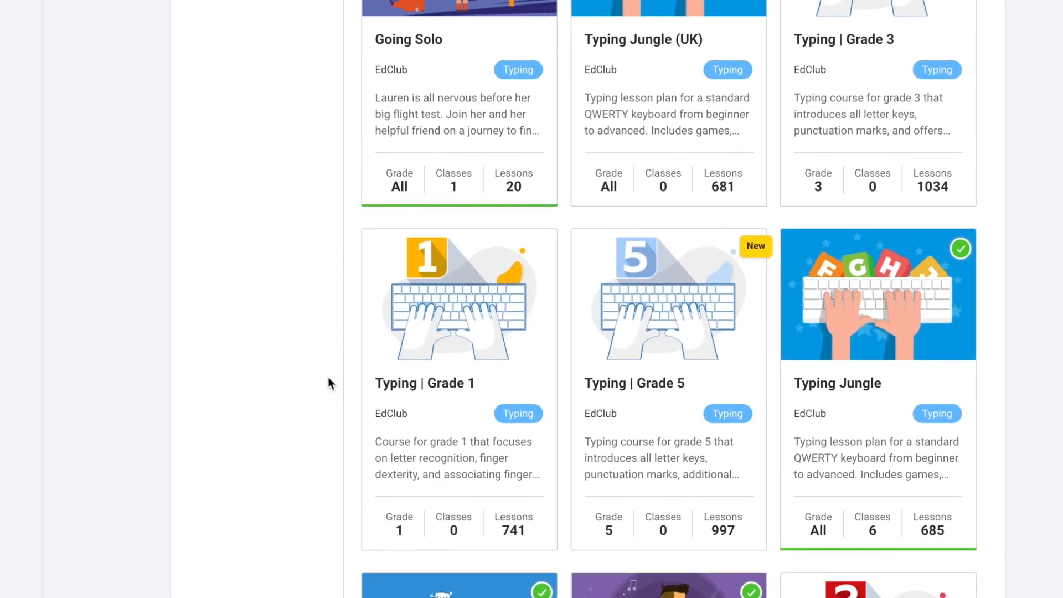
click(482, 324)
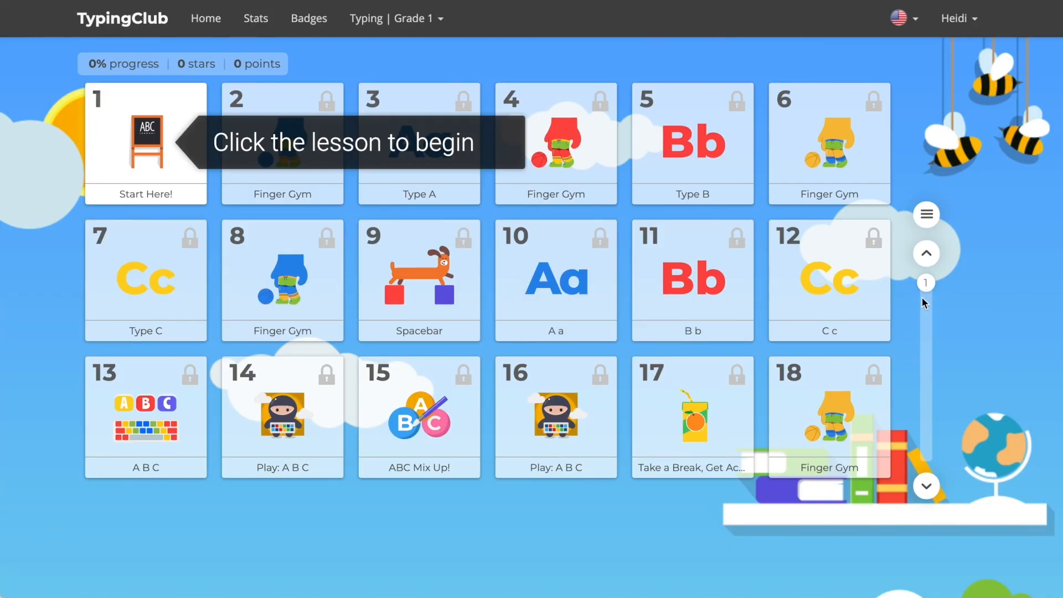
Step: Show the Grade 1 lesson overview and jump to the Phrases 2 lessons
click(927, 214)
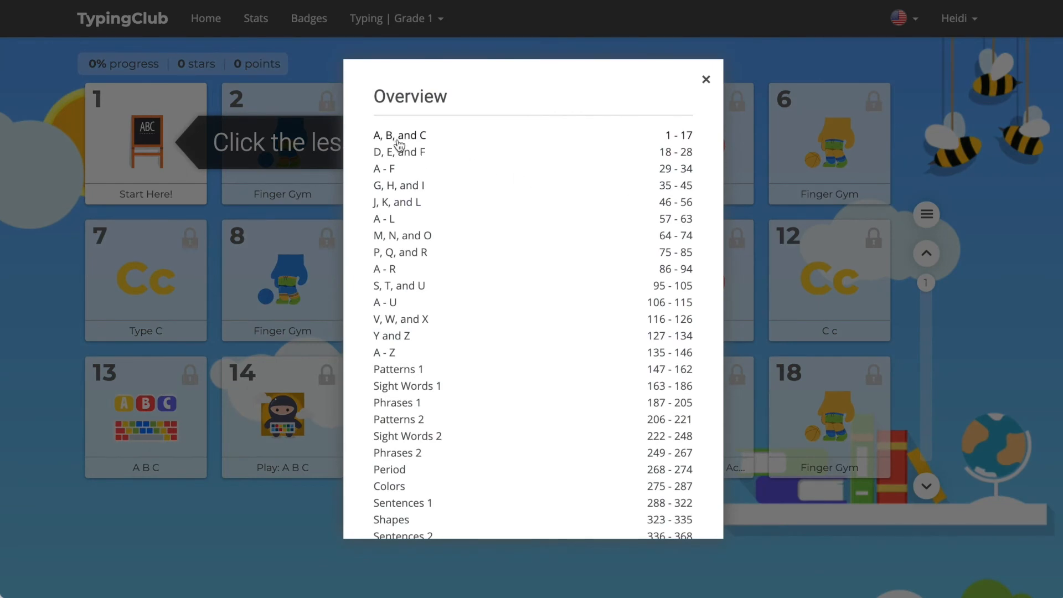
click(417, 454)
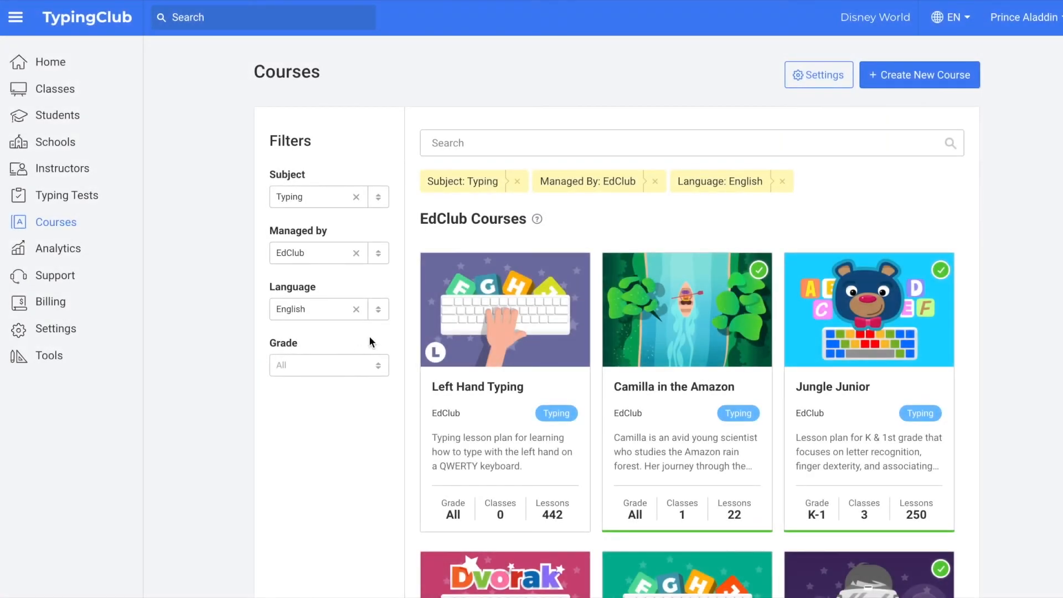
Step: Turn on 'Specify default course per grade' in course Settings and save
click(818, 75)
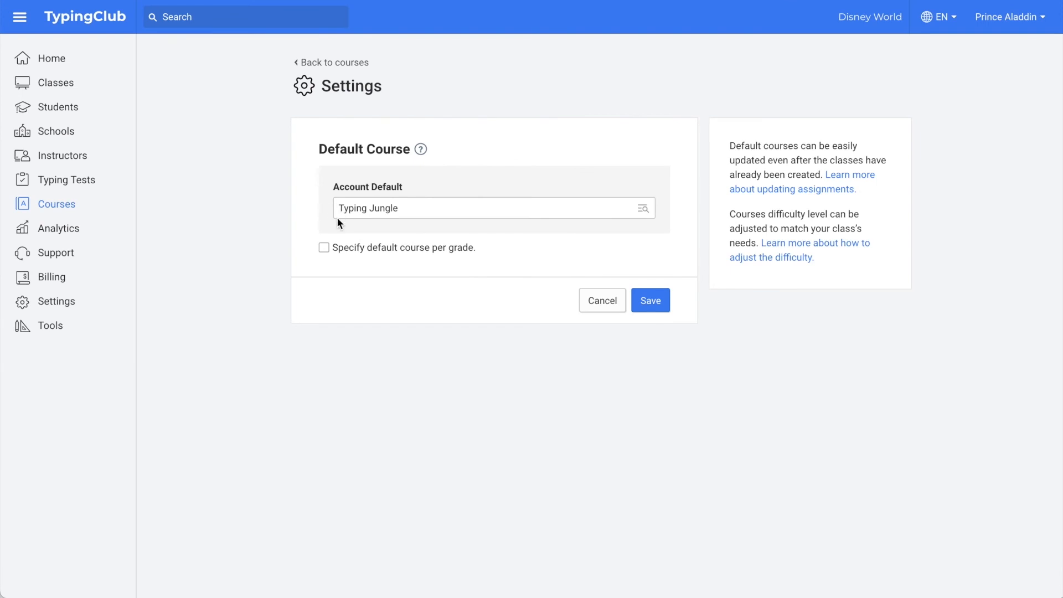
click(324, 248)
scroll(353, 458, down, 9)
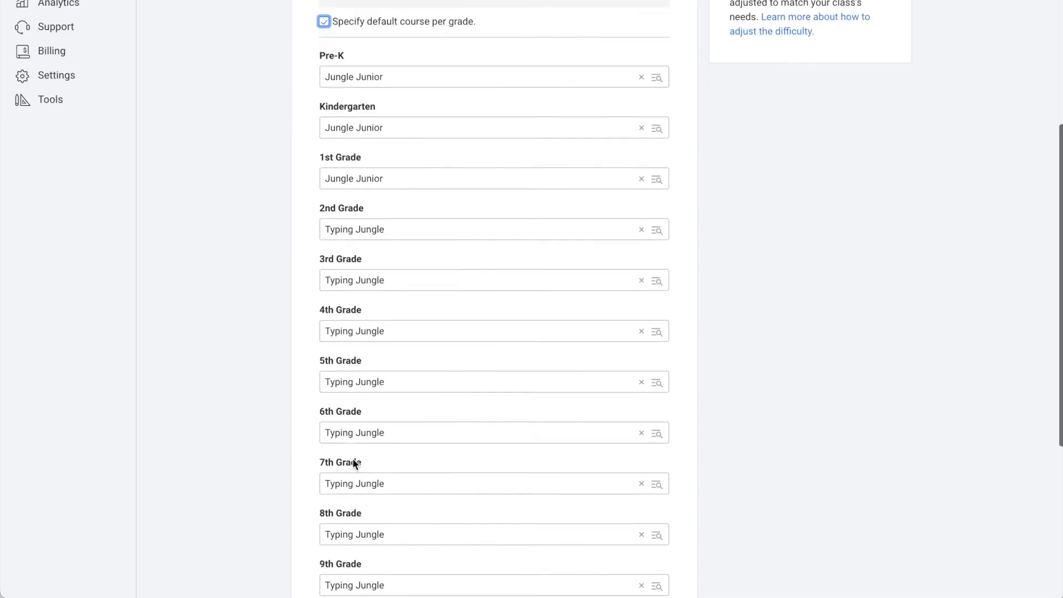
click(651, 528)
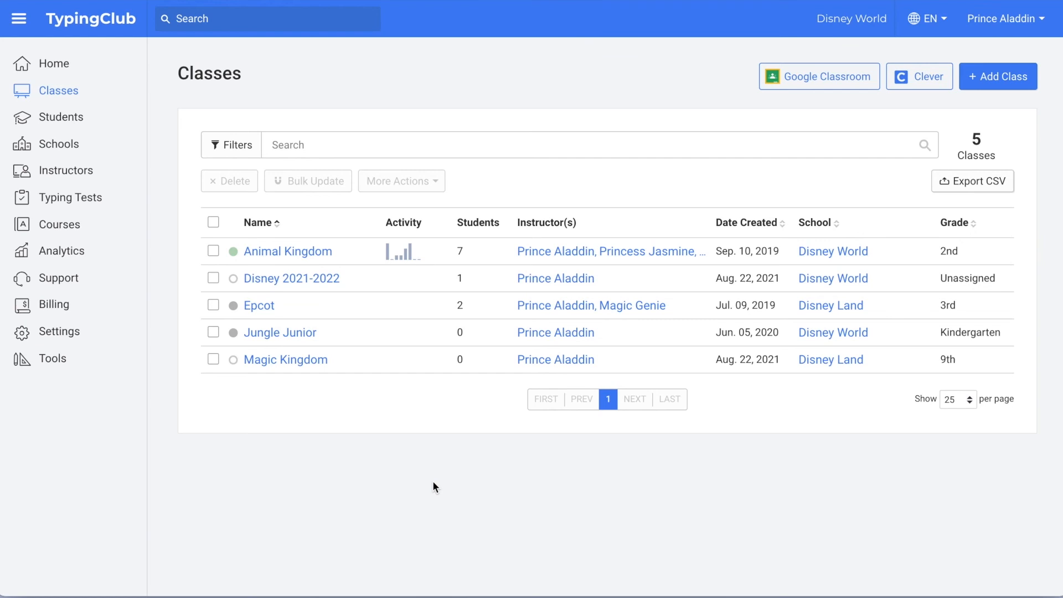
Step: Open the Data Import Tool from the account Tools page
click(44, 359)
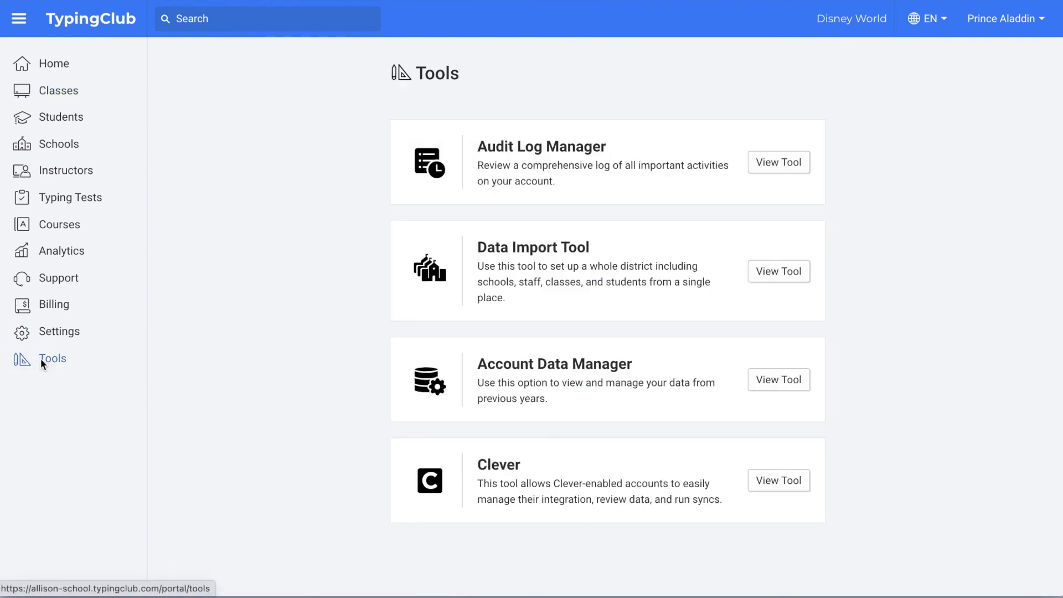
click(780, 275)
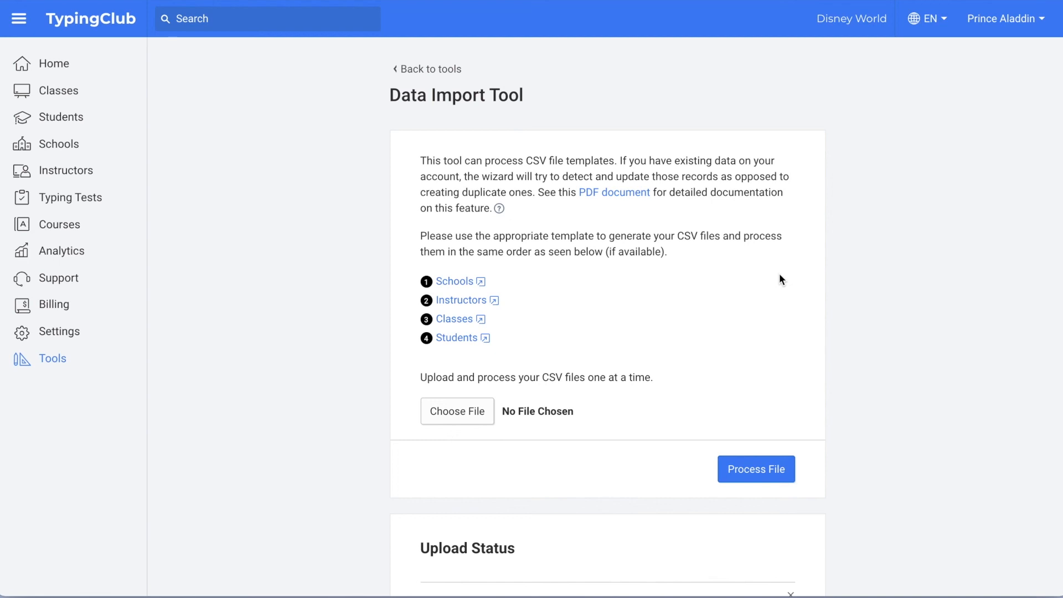
Step: Read through the data import documentation PDF
click(615, 193)
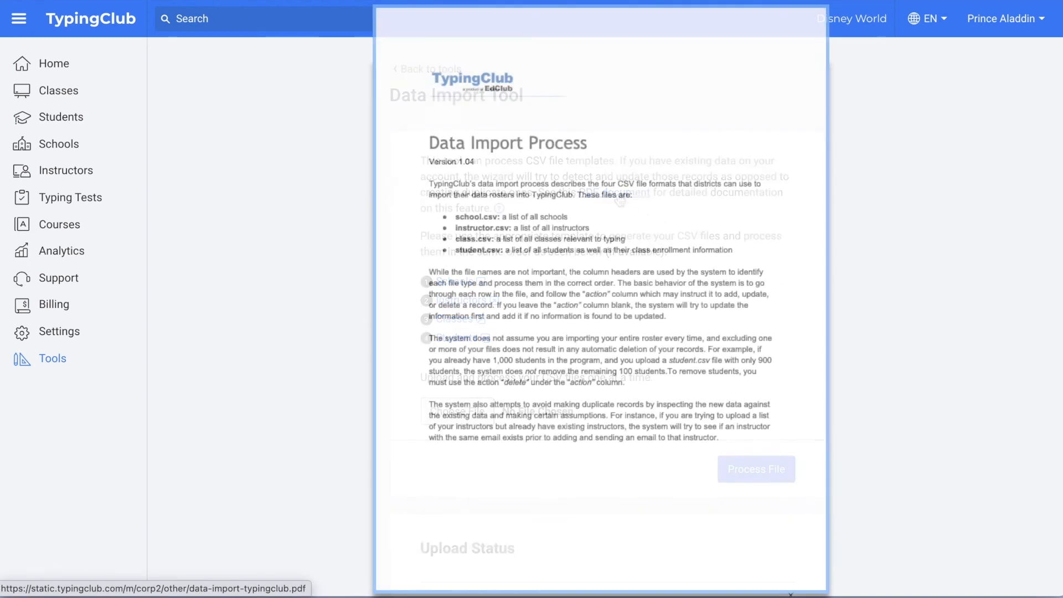
scroll(602, 299, down, 10)
scroll(601, 299, down, 5)
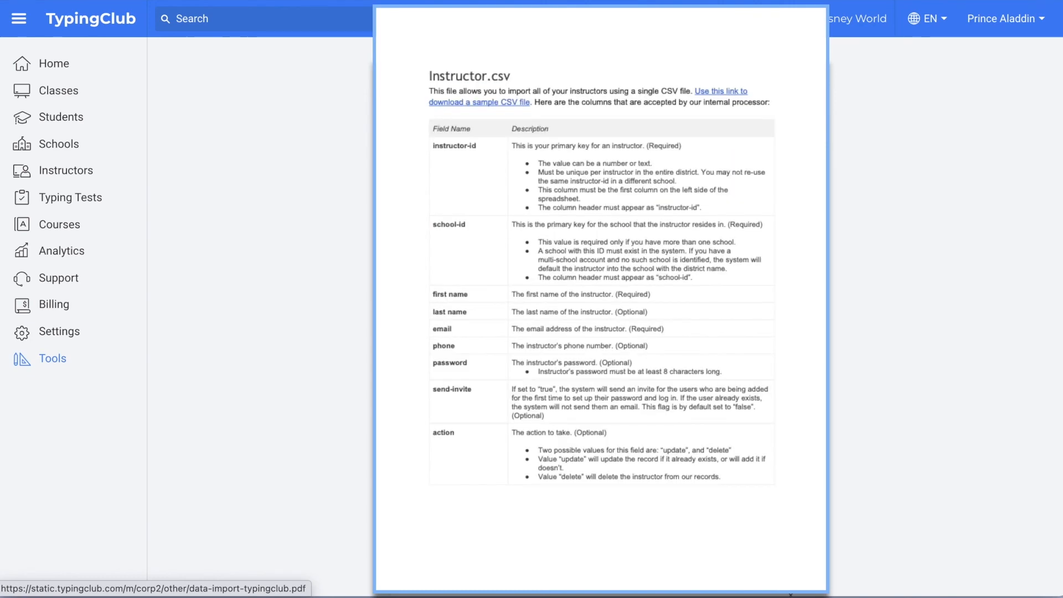
scroll(601, 299, down, 5)
scroll(601, 299, down, 5)
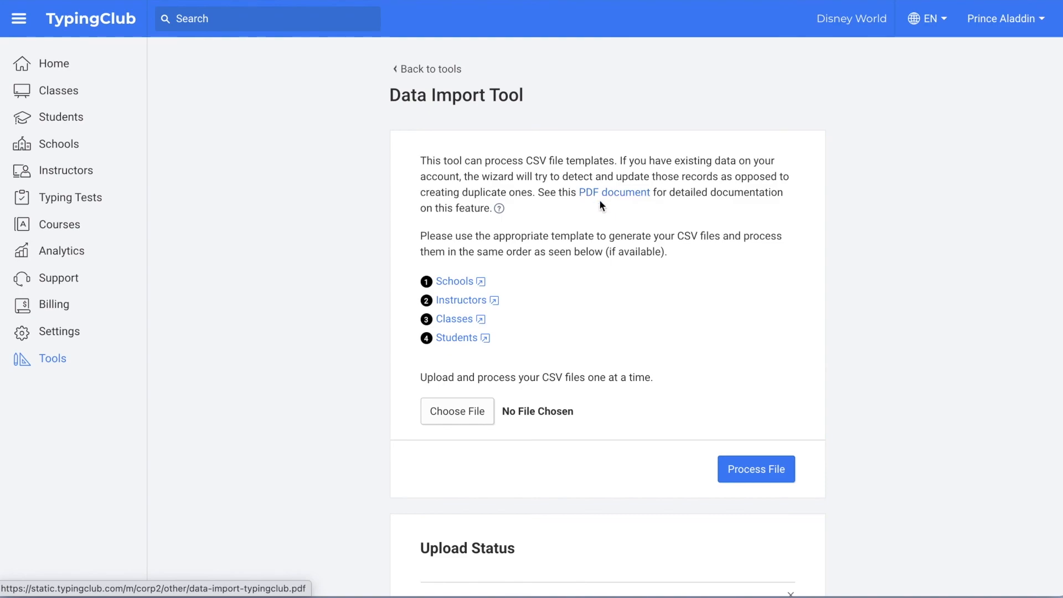
Step: Download the School CSV template (school-id, name, address, action) as schools (4).csv
click(451, 283)
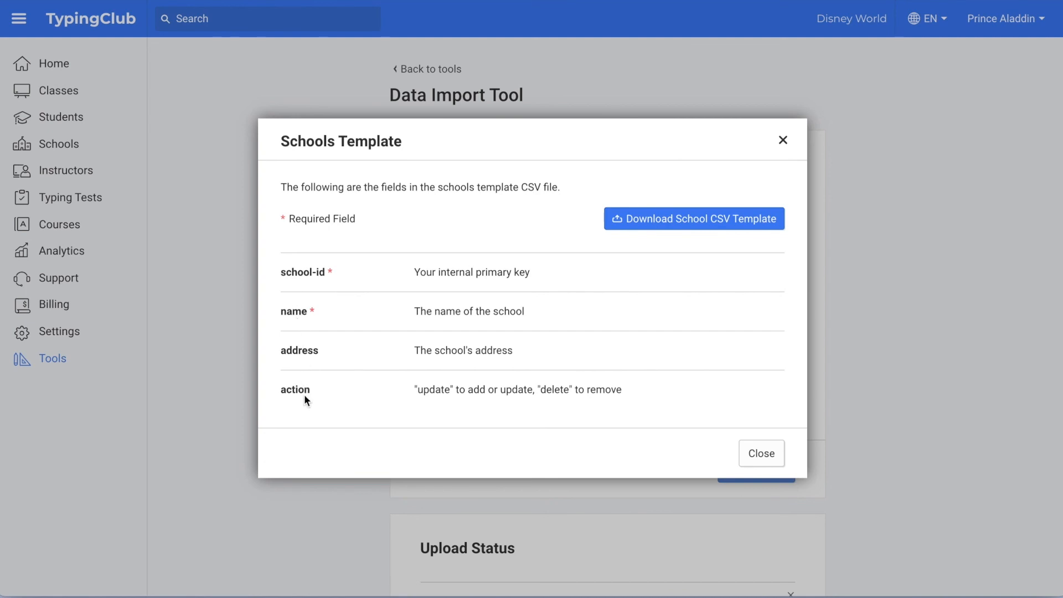
click(676, 218)
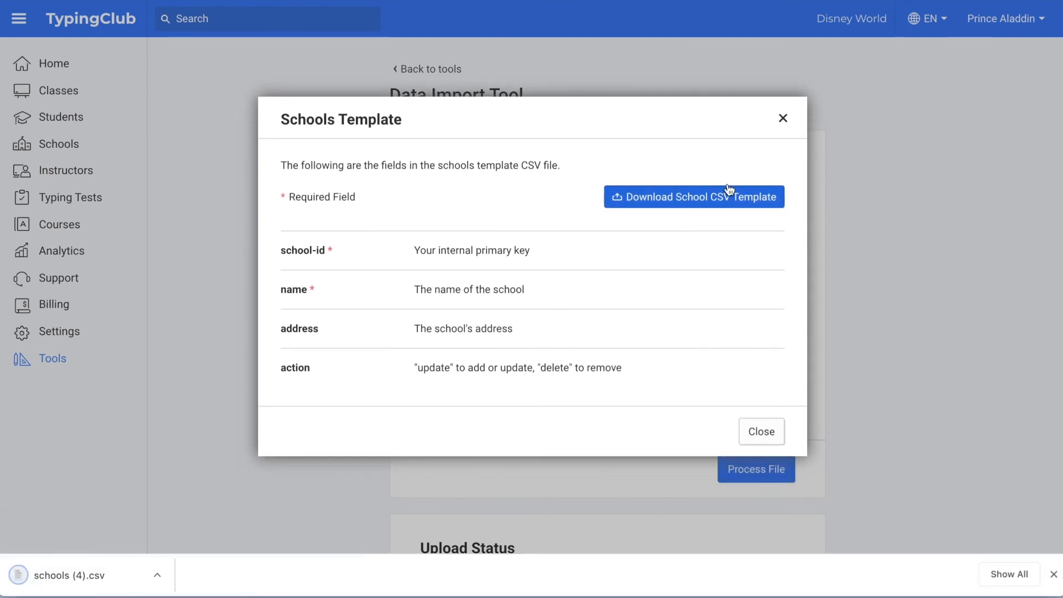
click(784, 118)
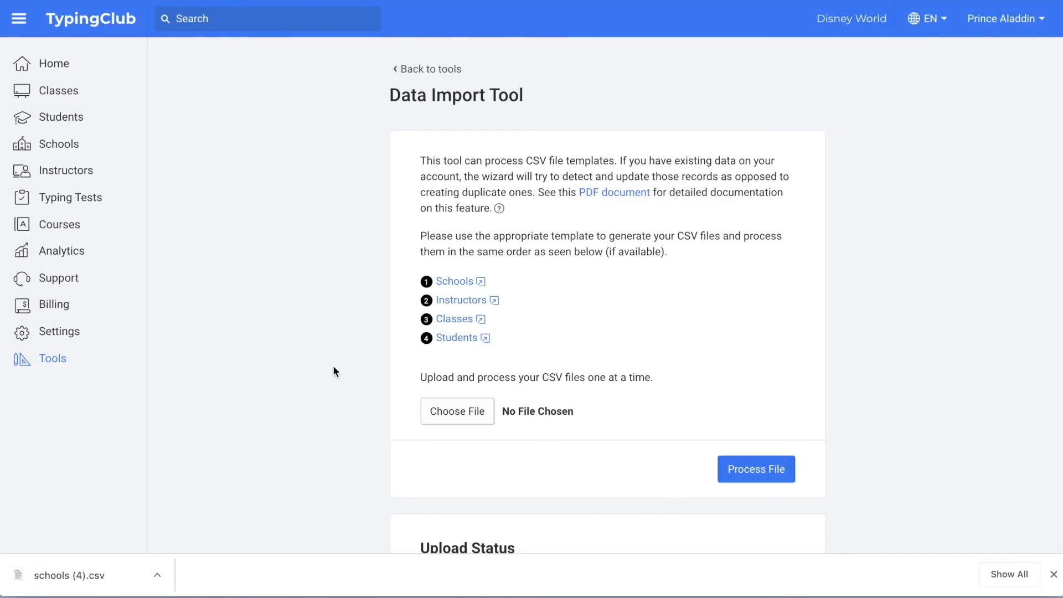
Step: Upload and process schools (4).csv in the Data Import Tool
drag(66, 576, 465, 411)
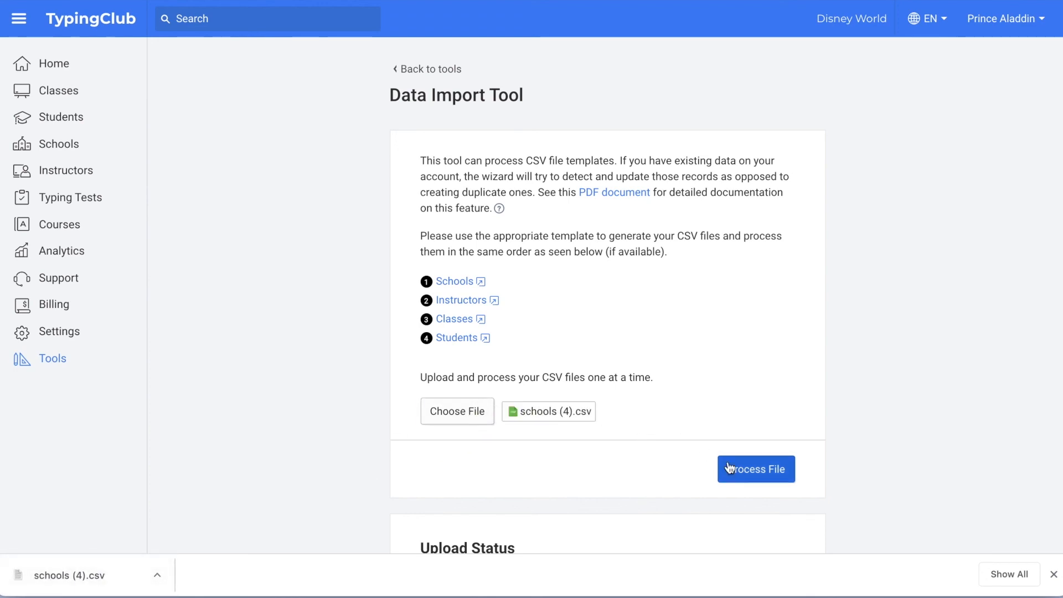
click(755, 471)
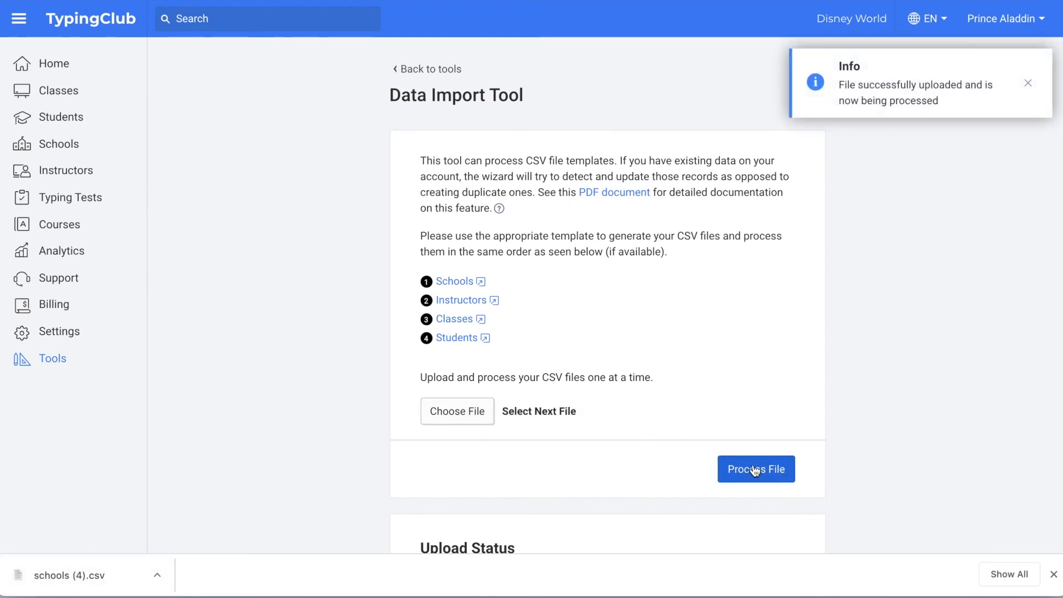
scroll(868, 371, down, 3)
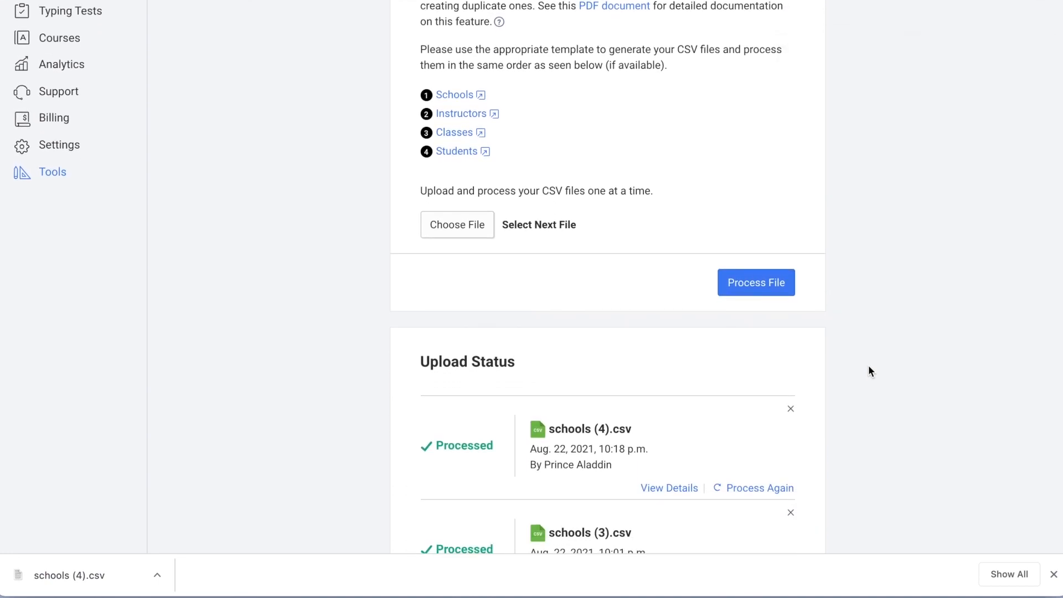
Step: Check the upload details to confirm the School 1 update row is Okay
click(669, 488)
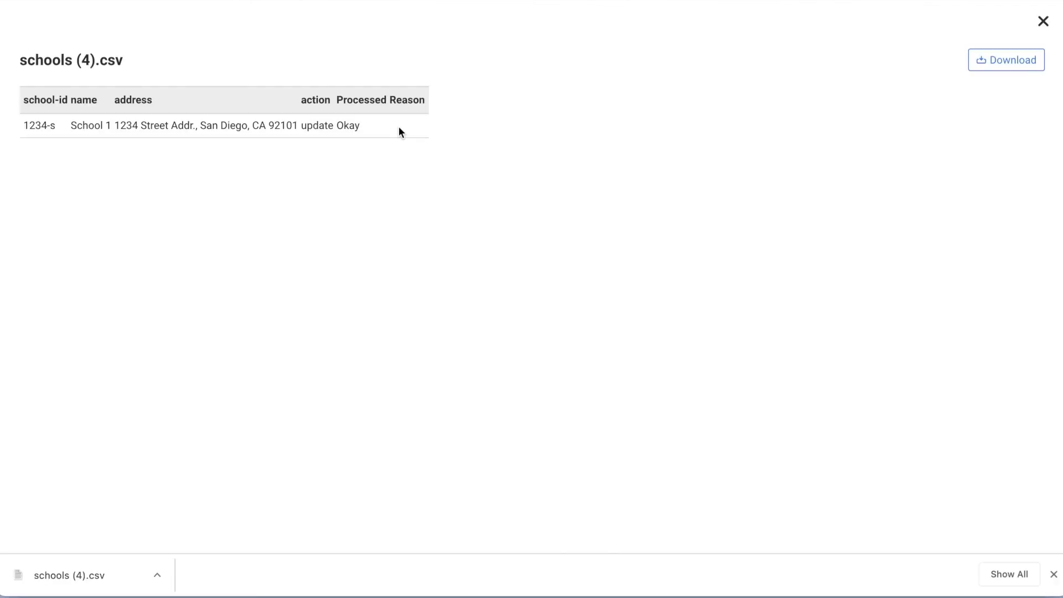
click(1043, 23)
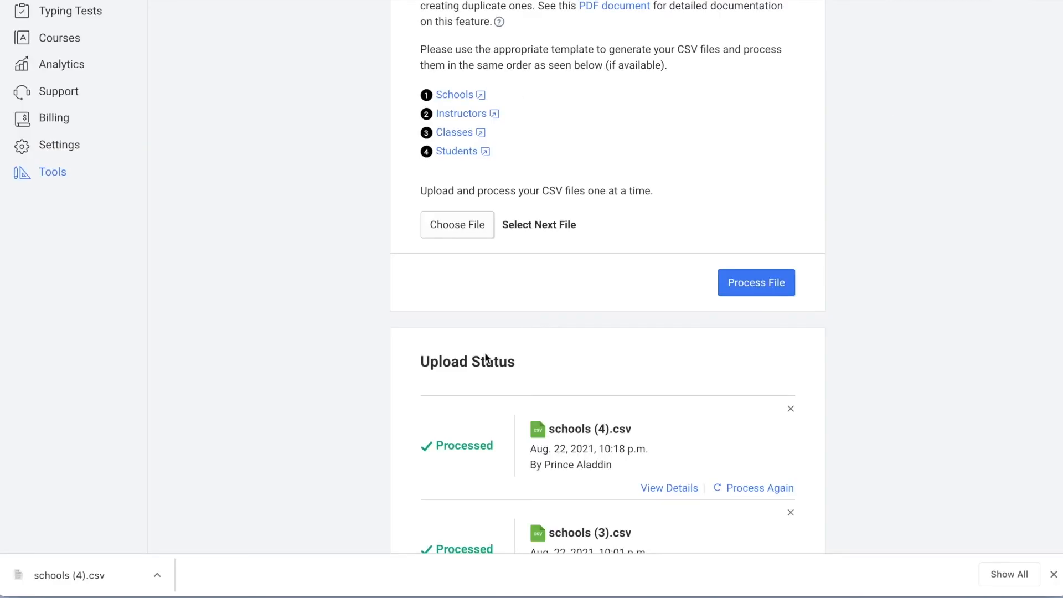
scroll(320, 236, up, 3)
scroll(315, 227, up, 1)
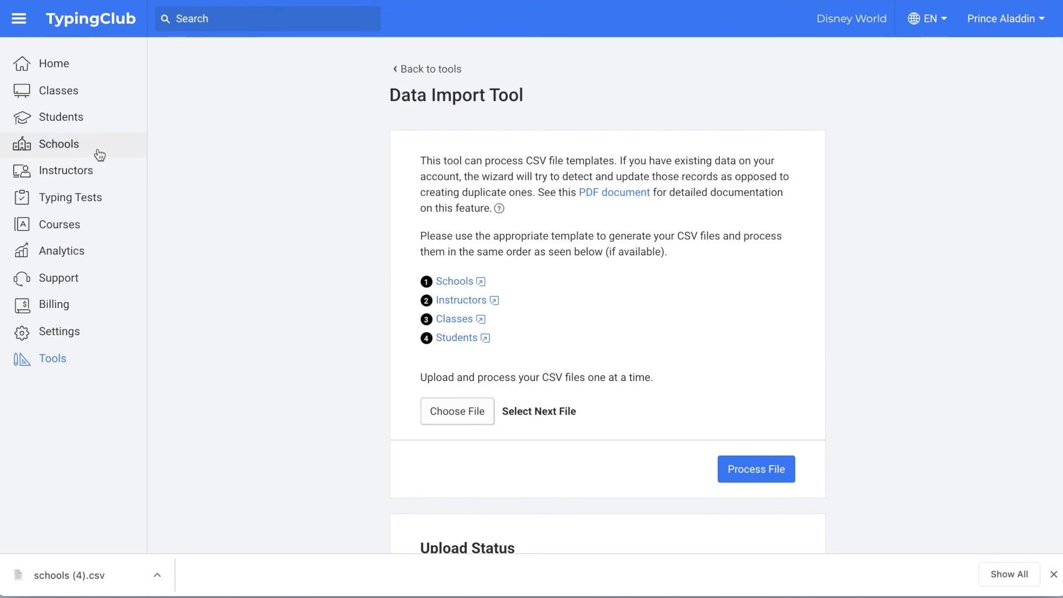
Step: Confirm School 1 is listed among the three schools, then go to Support
click(82, 143)
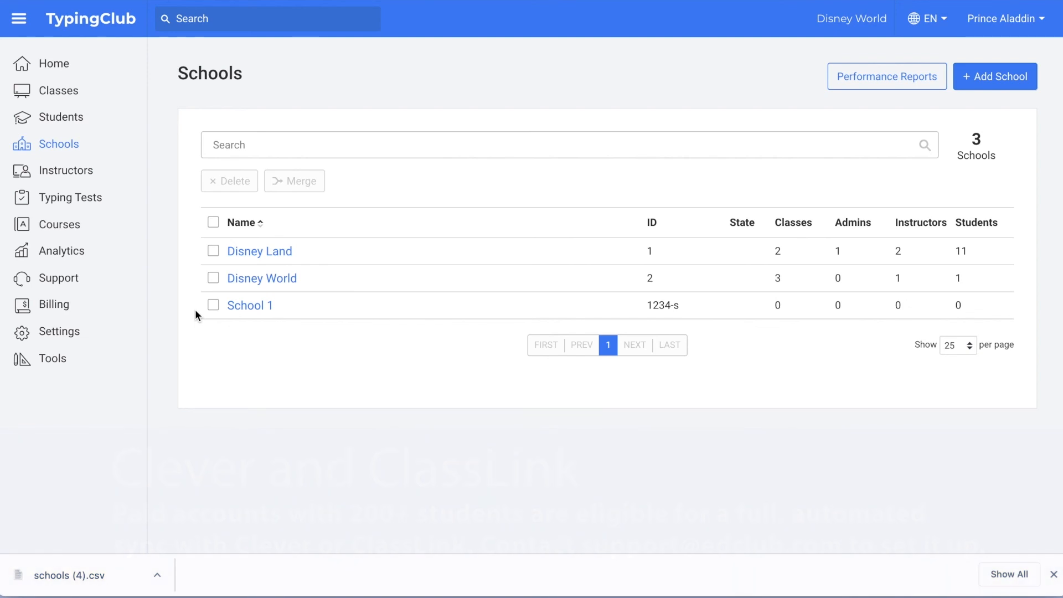
click(60, 280)
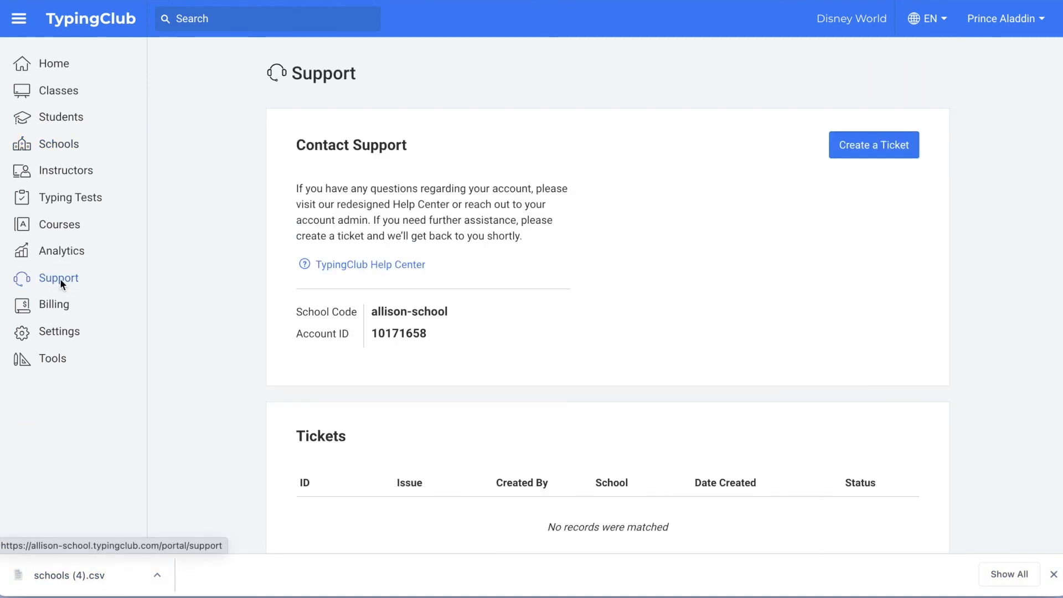
click(365, 267)
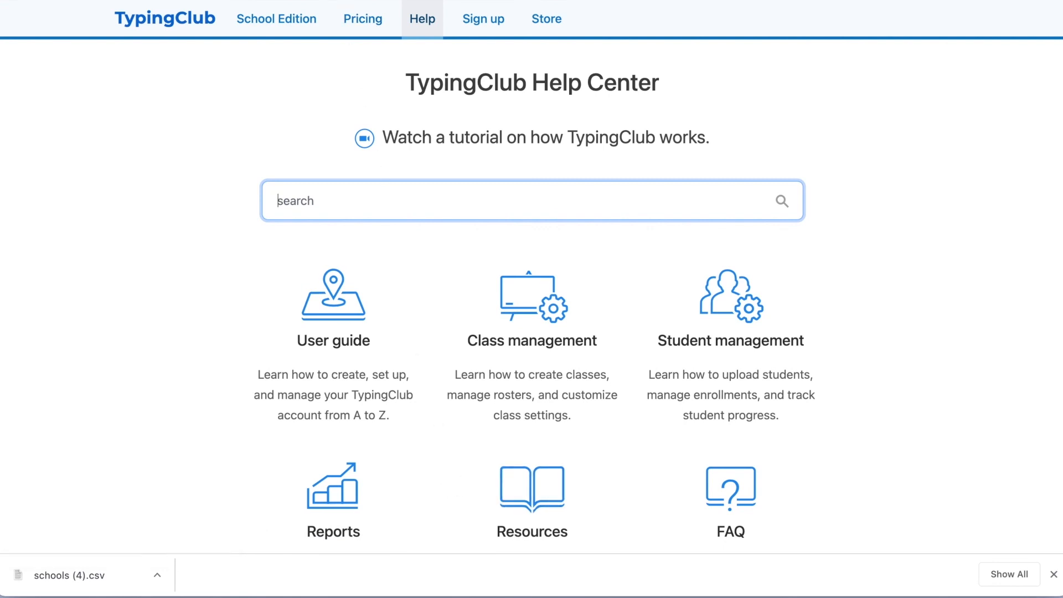
key(ctrl+shift+Tab)
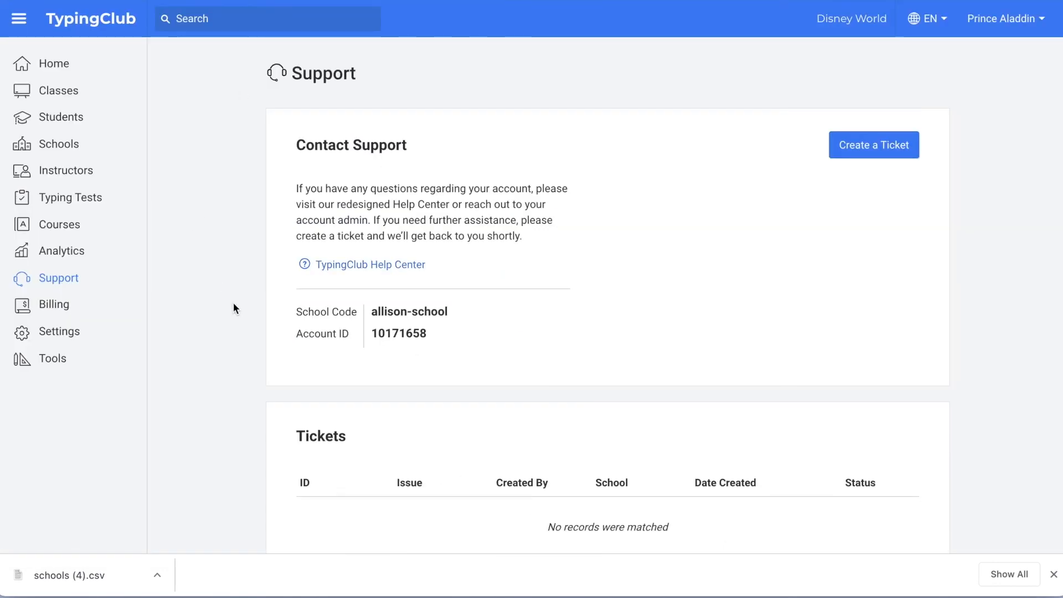
scroll(234, 303, down, 1)
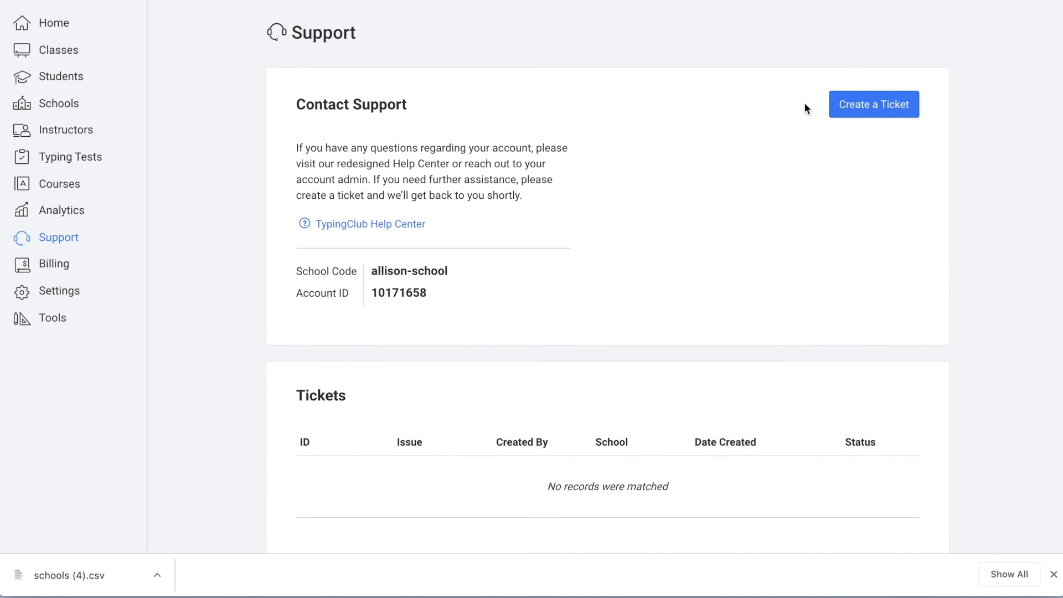